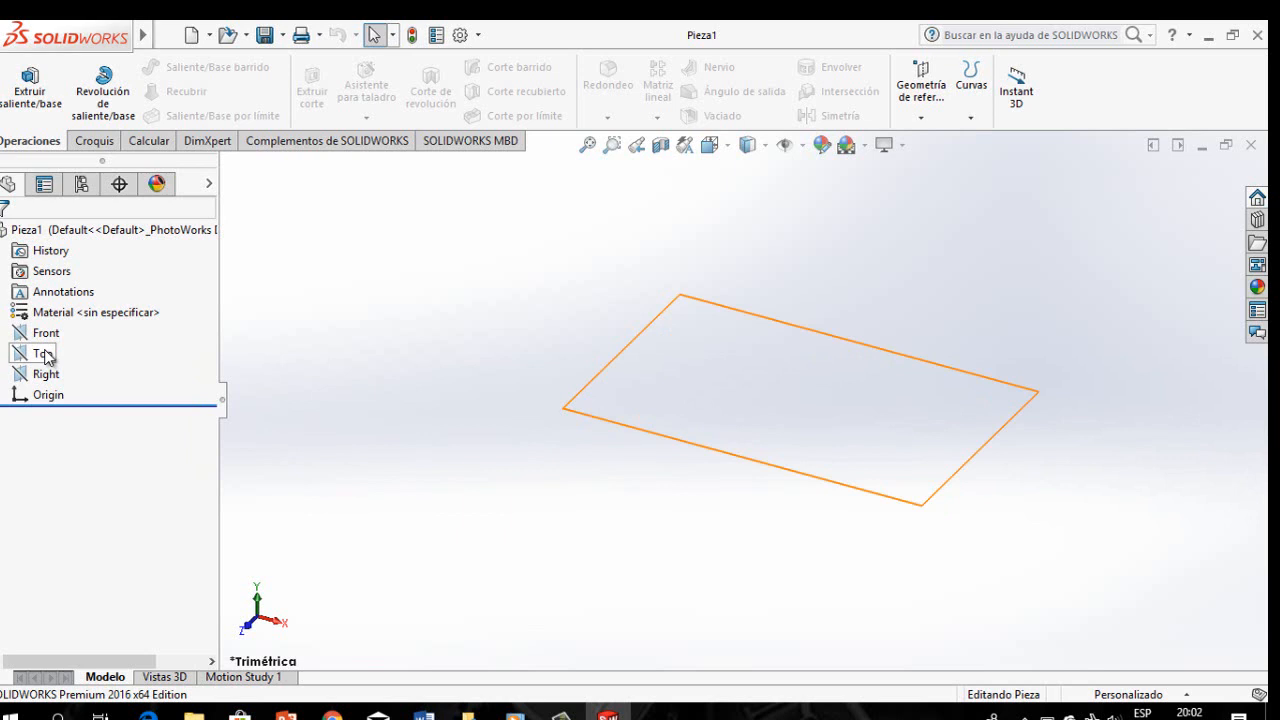
# Step: Sketch a circle centred on the origin on the Top plane, with a radius of about 46 mm
pyautogui.click(43, 354)
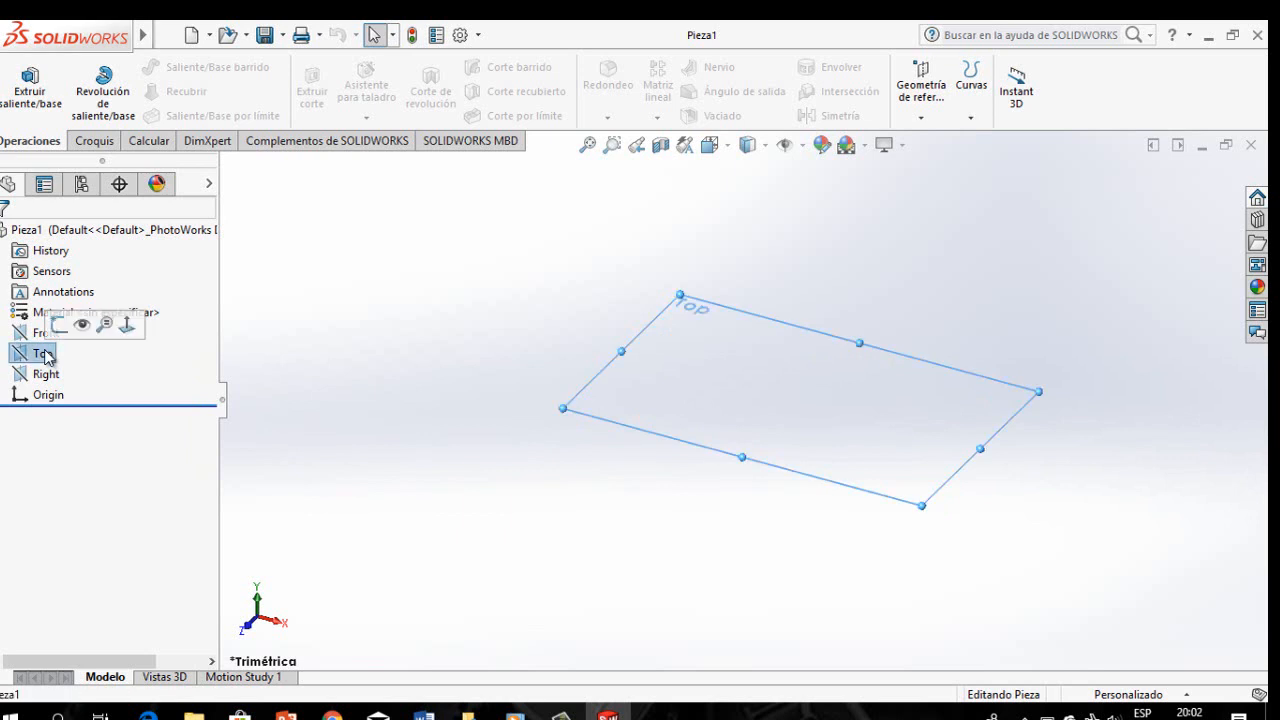
pyautogui.click(92, 141)
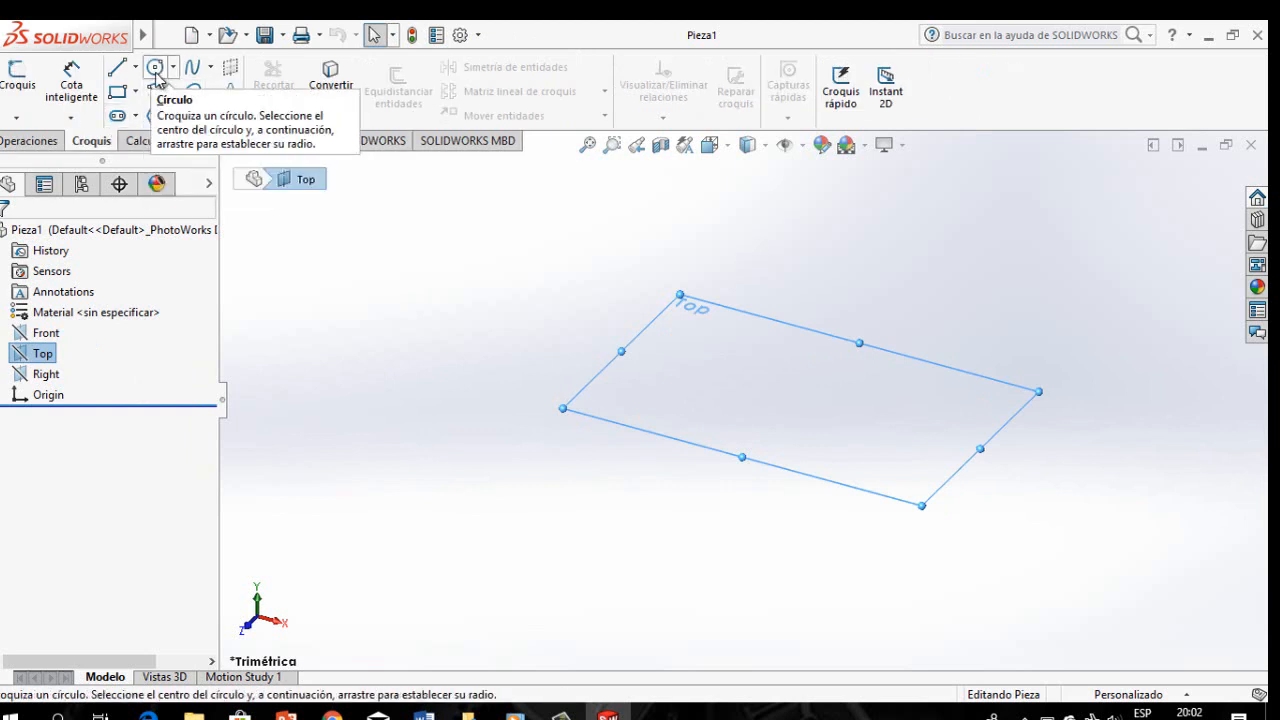
pyautogui.click(156, 68)
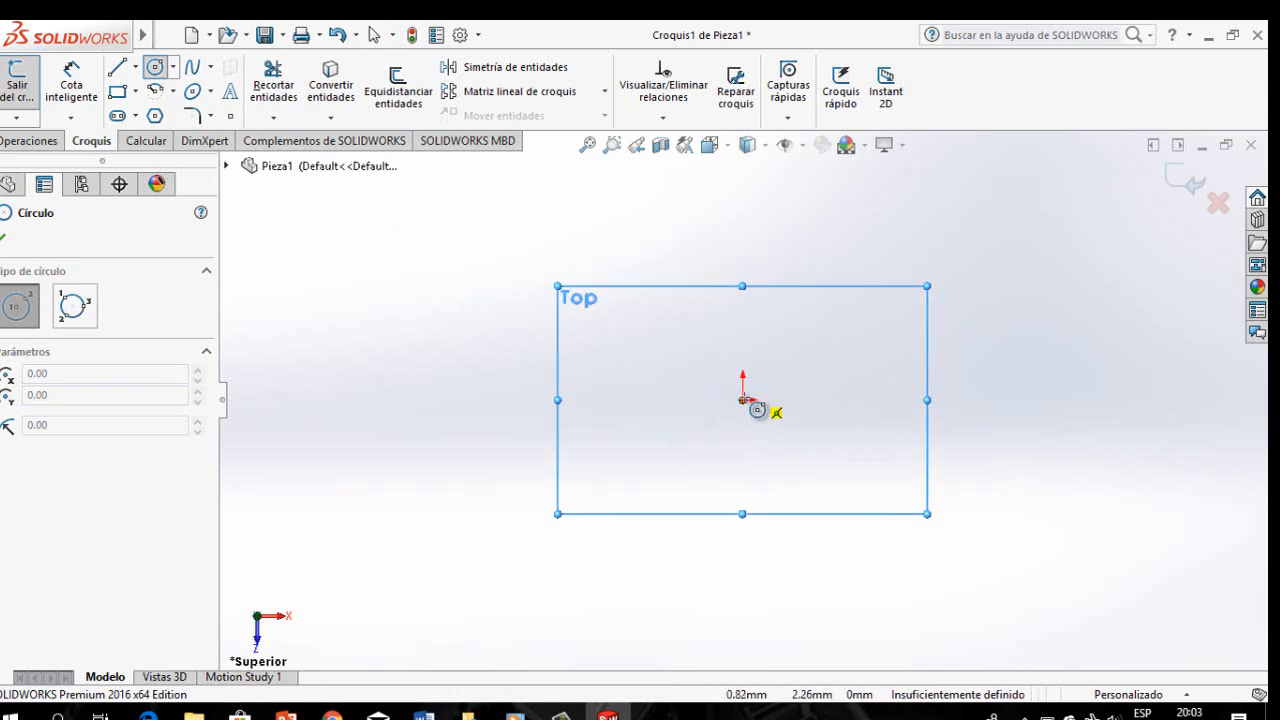
pyautogui.click(743, 400)
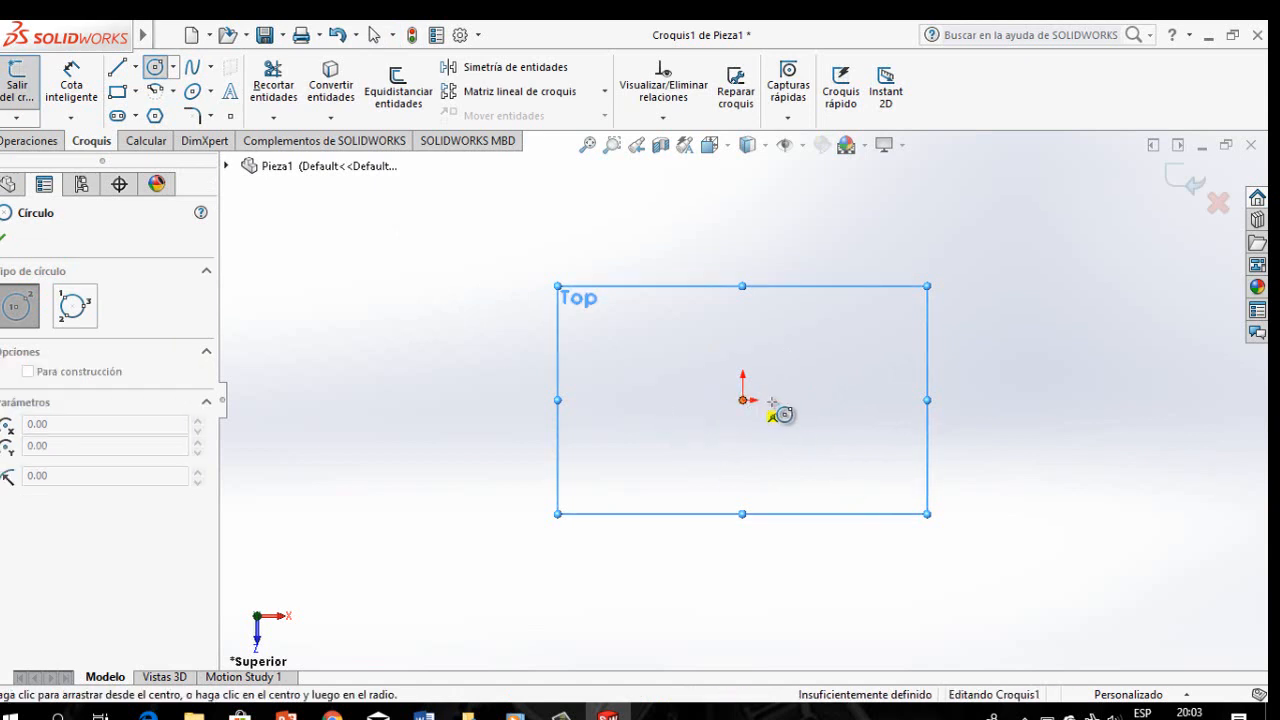
pyautogui.click(848, 406)
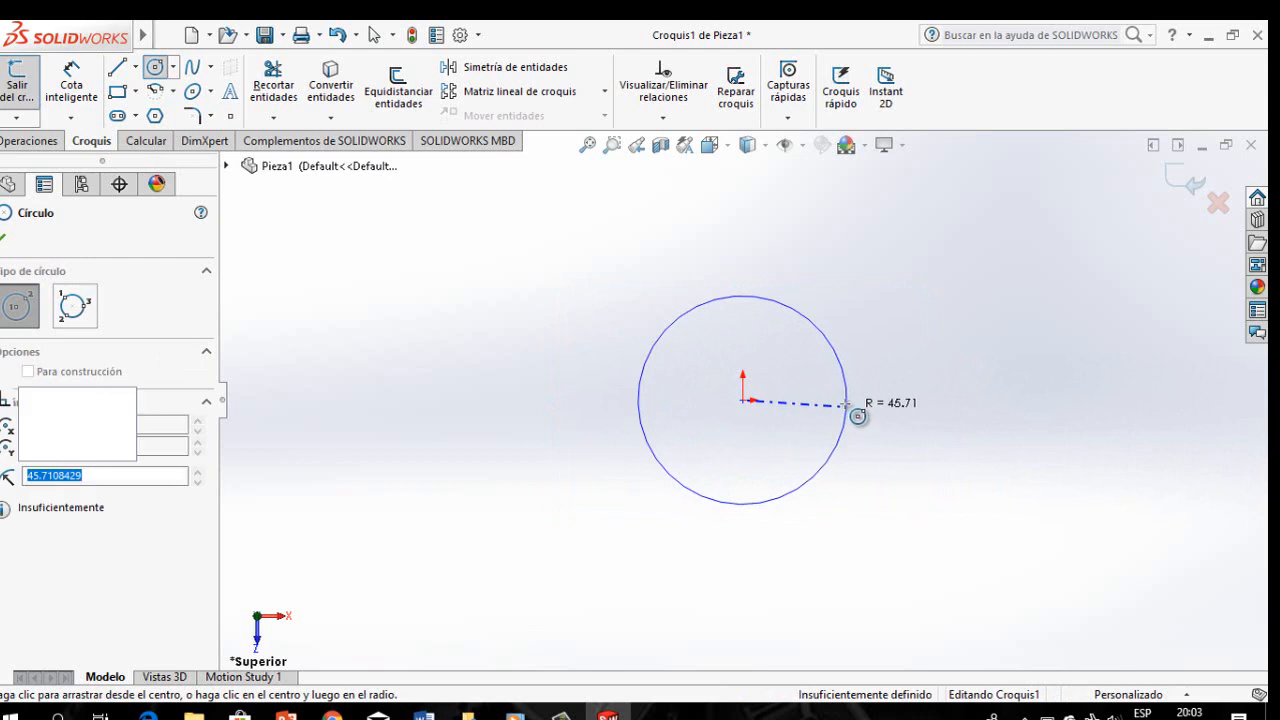
# Step: Dimension the circle's diameter and set it to 120 mm
pyautogui.click(71, 85)
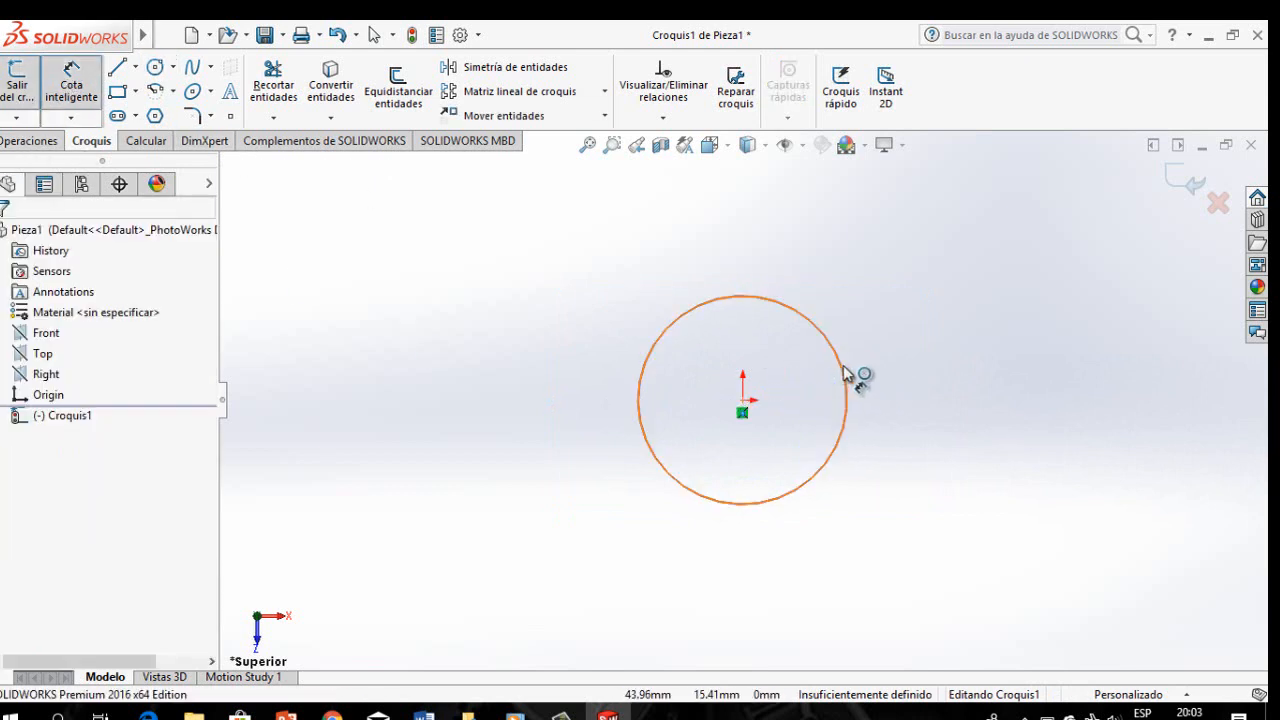
pyautogui.click(843, 370)
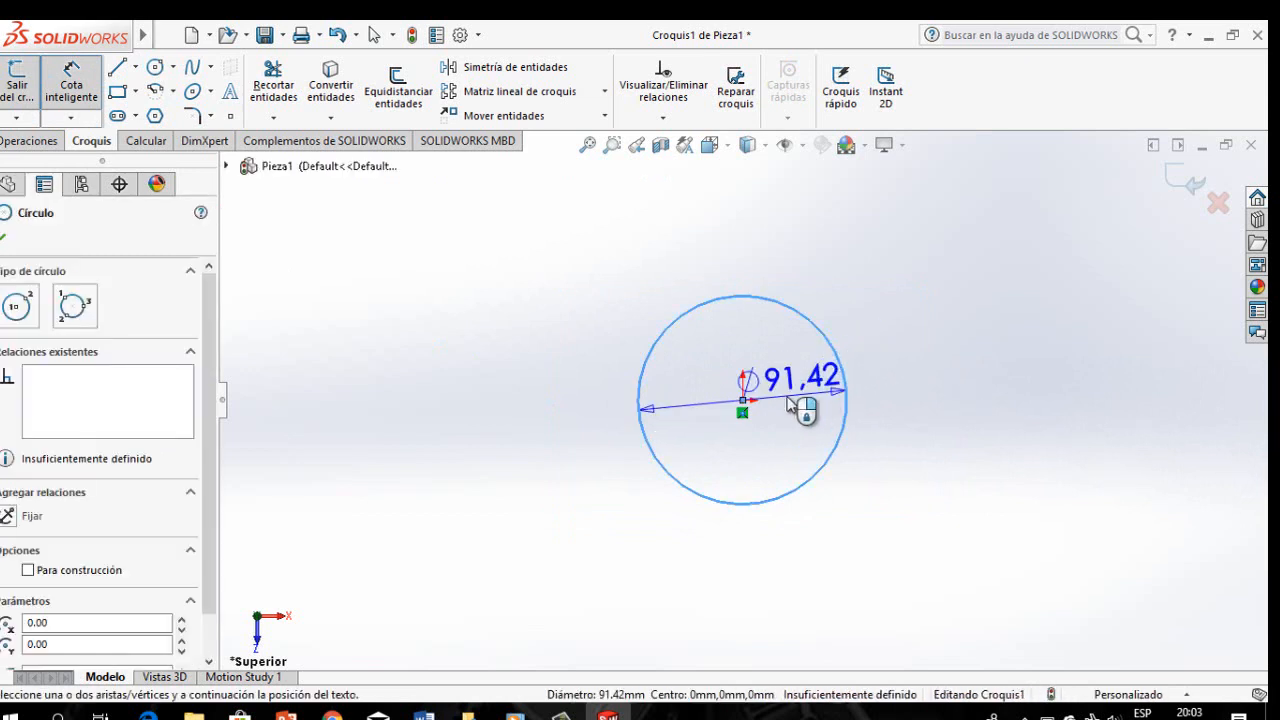
pyautogui.click(789, 403)
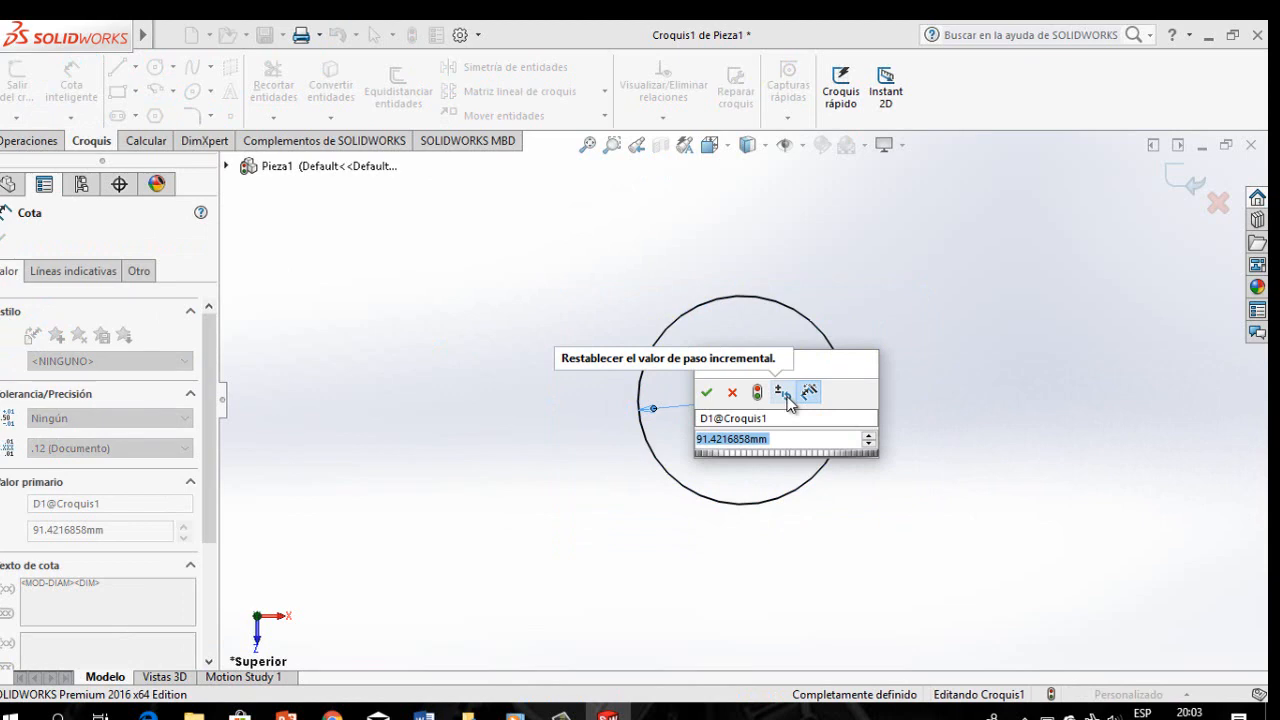
pyautogui.write('120')
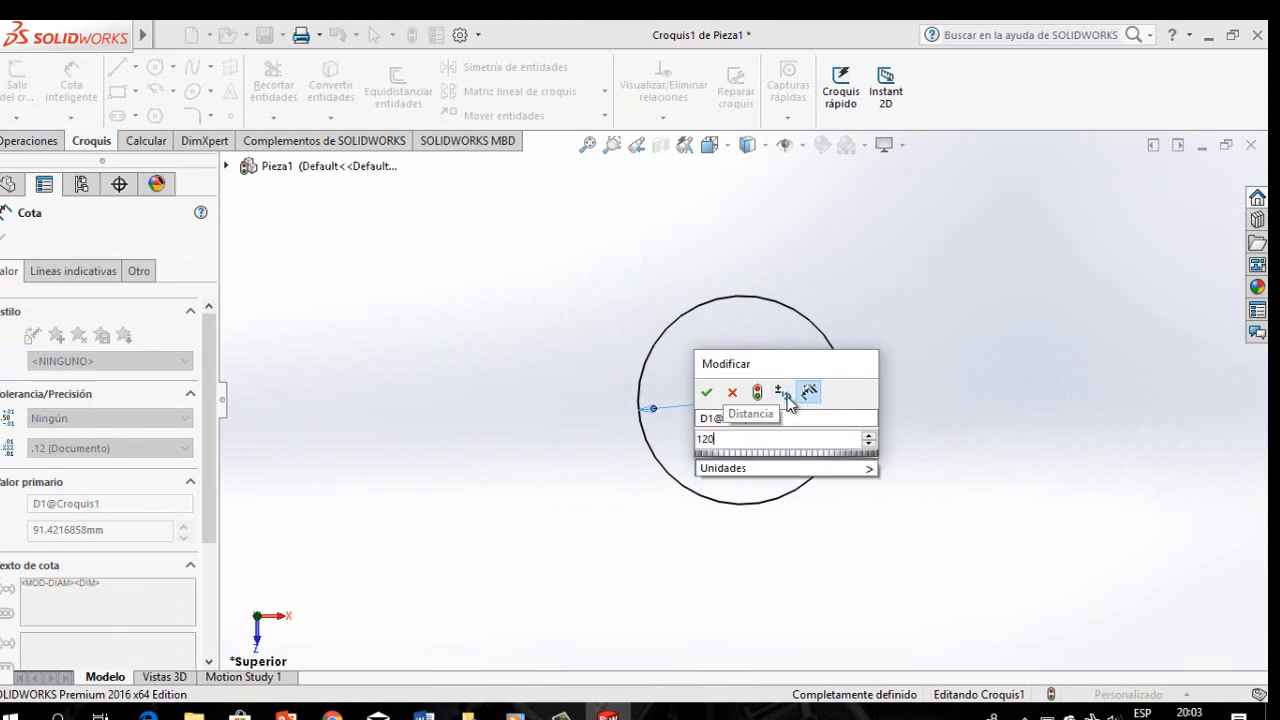
pyautogui.press('Return')
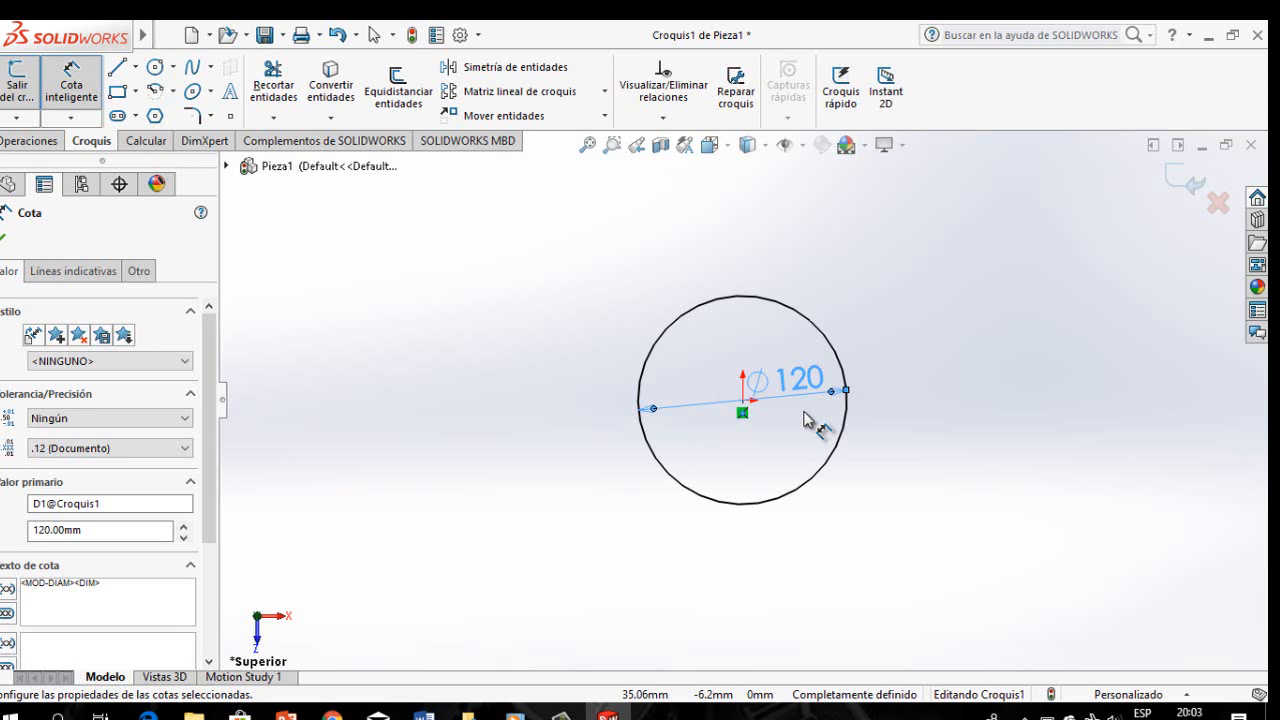
# Step: Extrude the circle into a solid cylinder with a blind depth of 200 mm
pyautogui.click(33, 145)
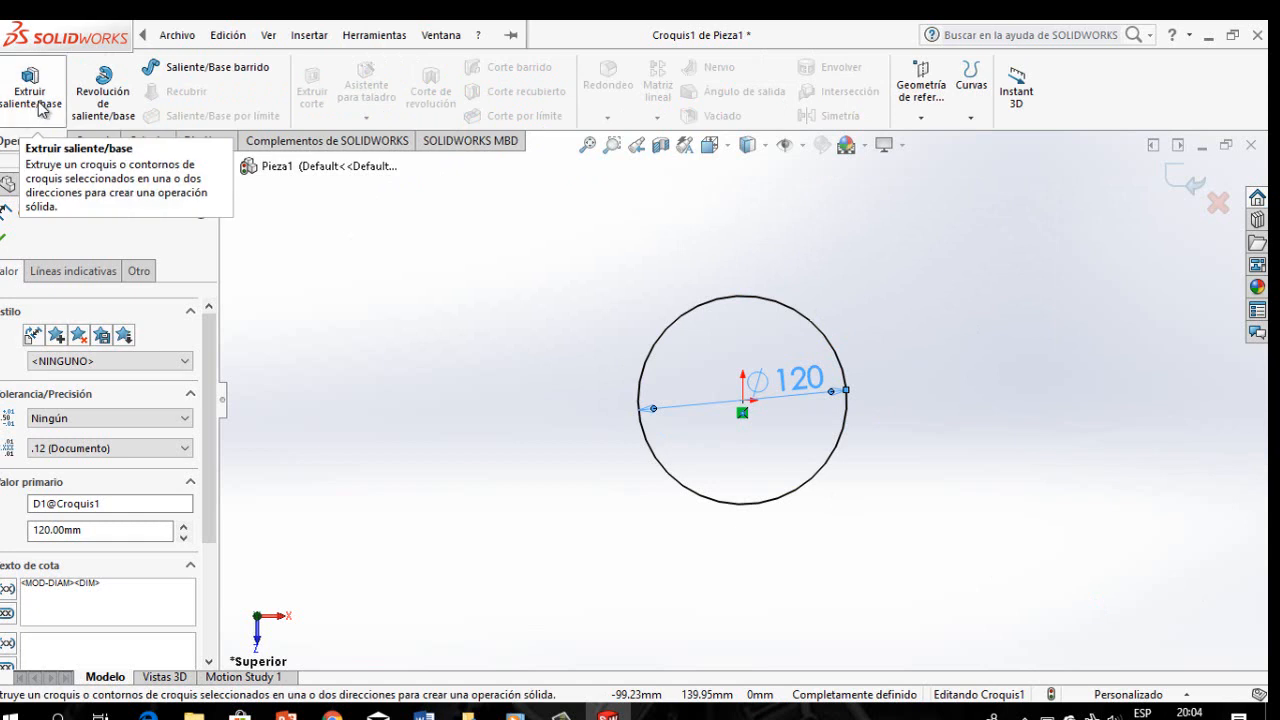
pyautogui.click(38, 105)
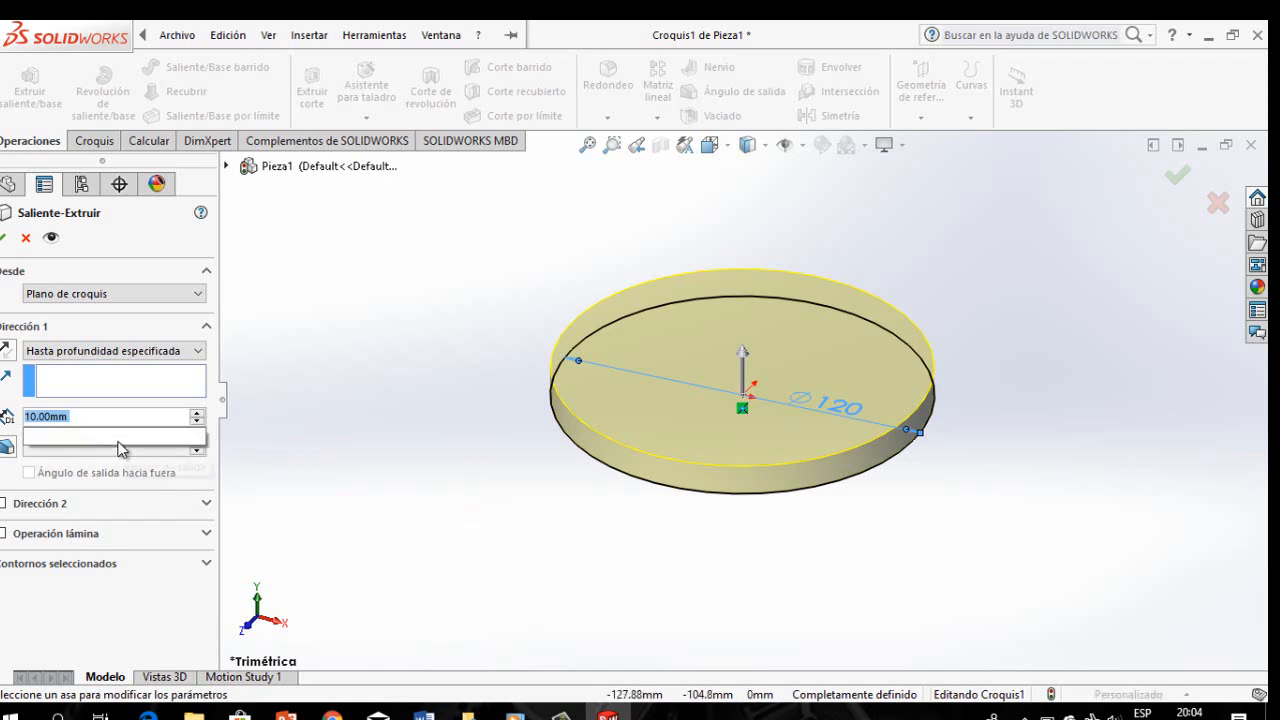
pyautogui.write('200')
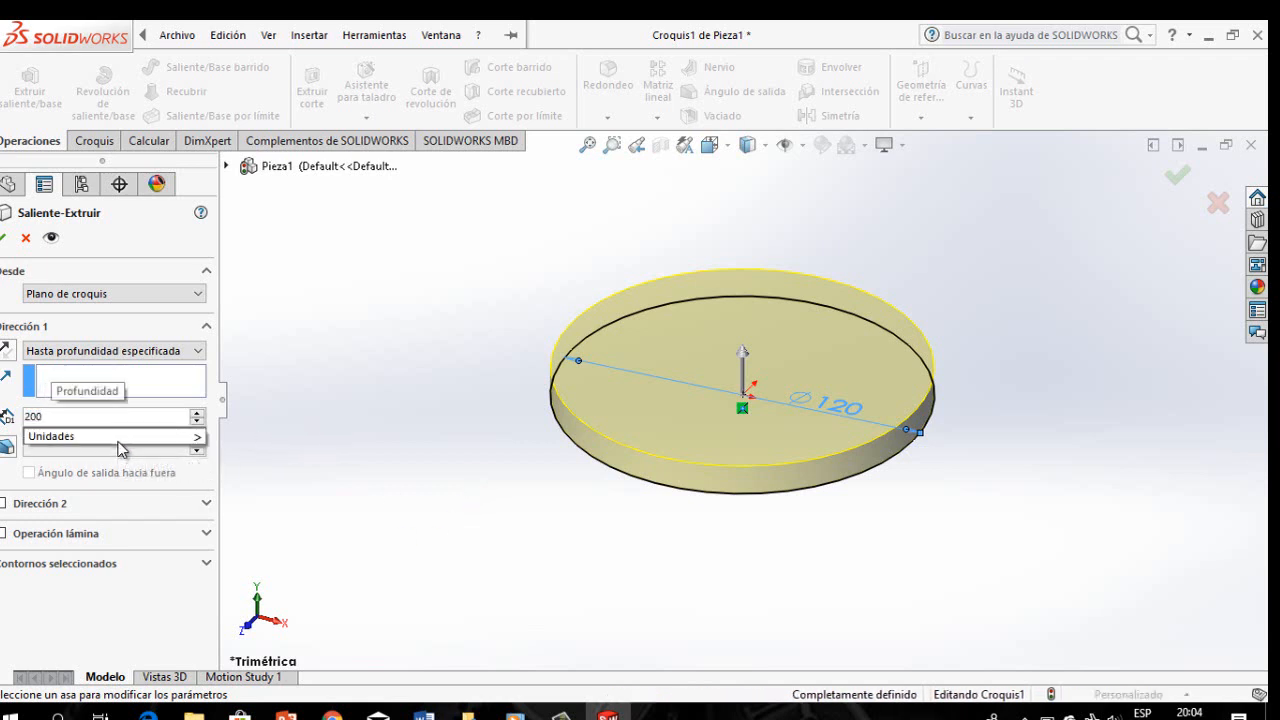
pyautogui.press('Return')
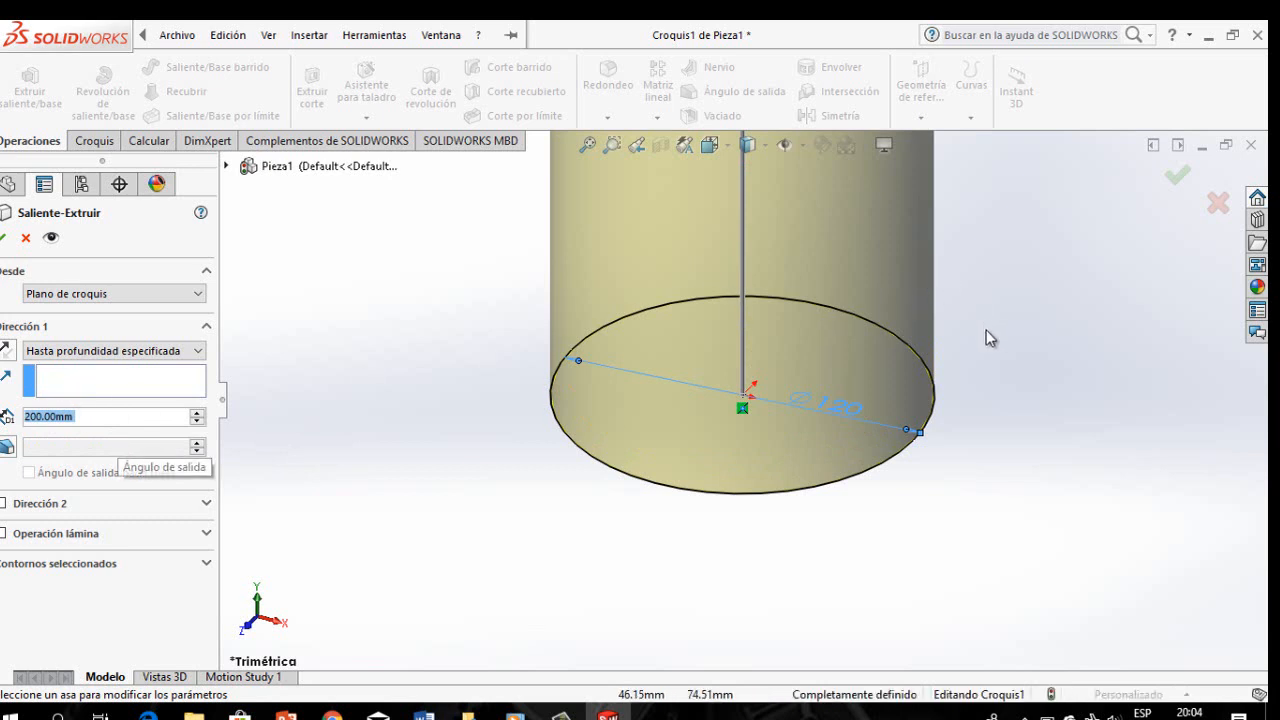
pyautogui.scroll(7, 902, 400)
pyautogui.scroll(-2, 888, 197)
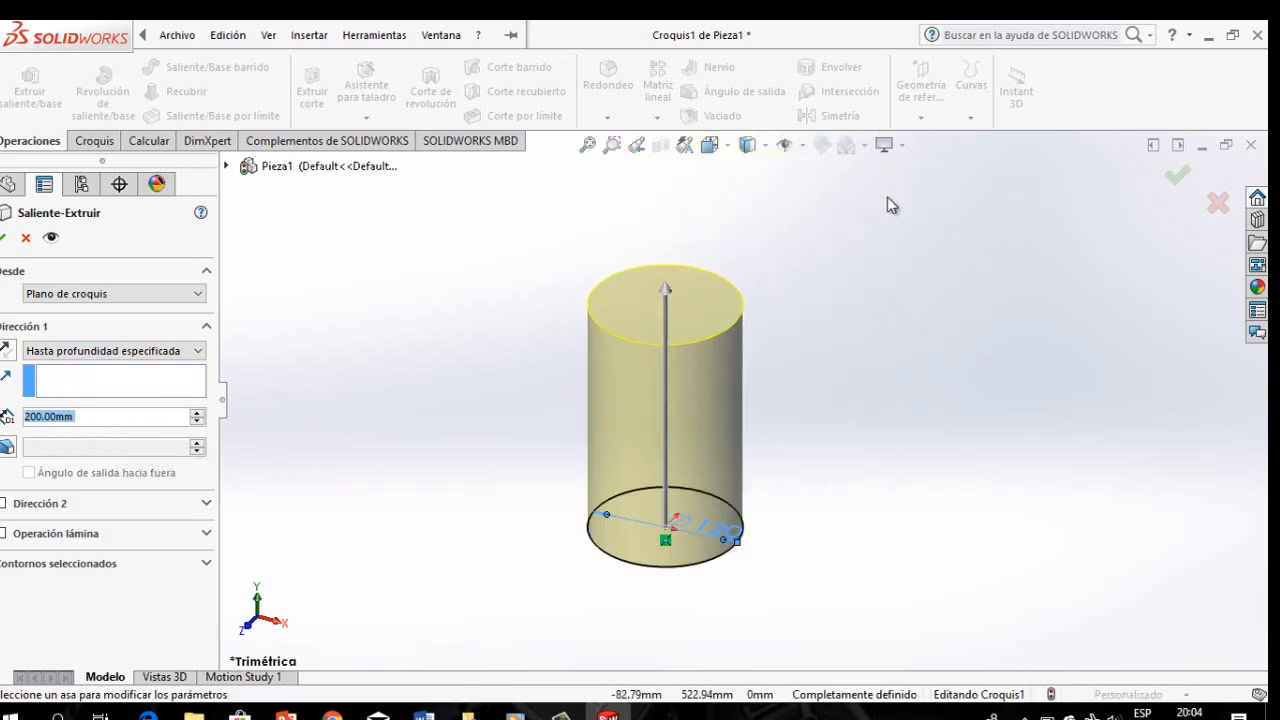
pyautogui.scroll(-2, 892, 215)
pyautogui.scroll(2, 752, 615)
pyautogui.scroll(-1, 758, 590)
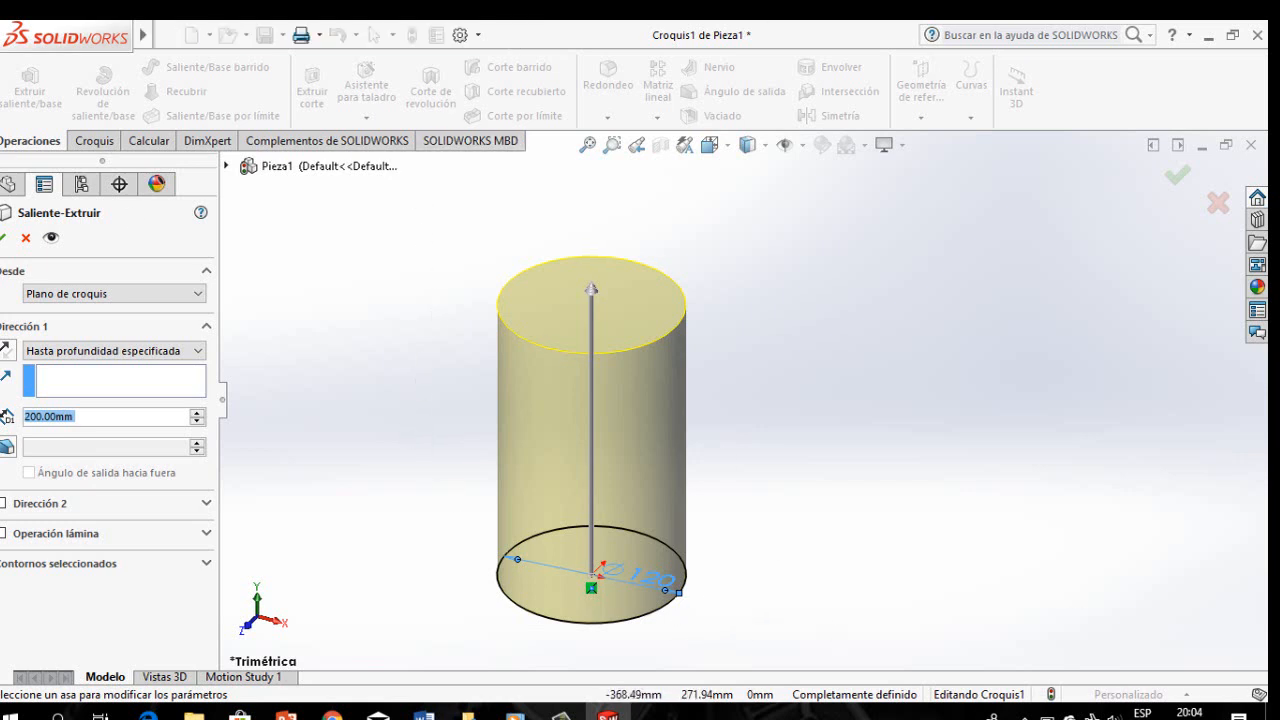
pyautogui.click(4, 238)
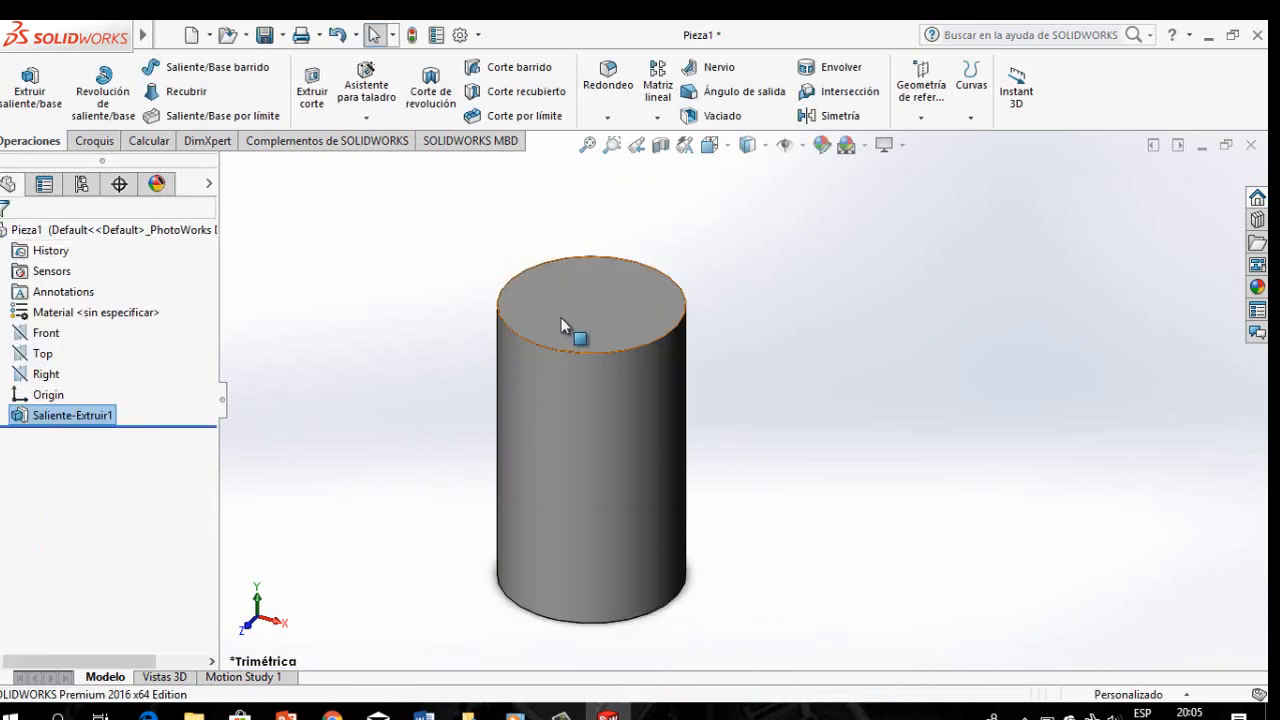
# Step: Sketch a center rectangle from the origin on the cylinder's top face, about 145 mm wide and 134 mm high, enclosing the circular face
pyautogui.click(561, 325)
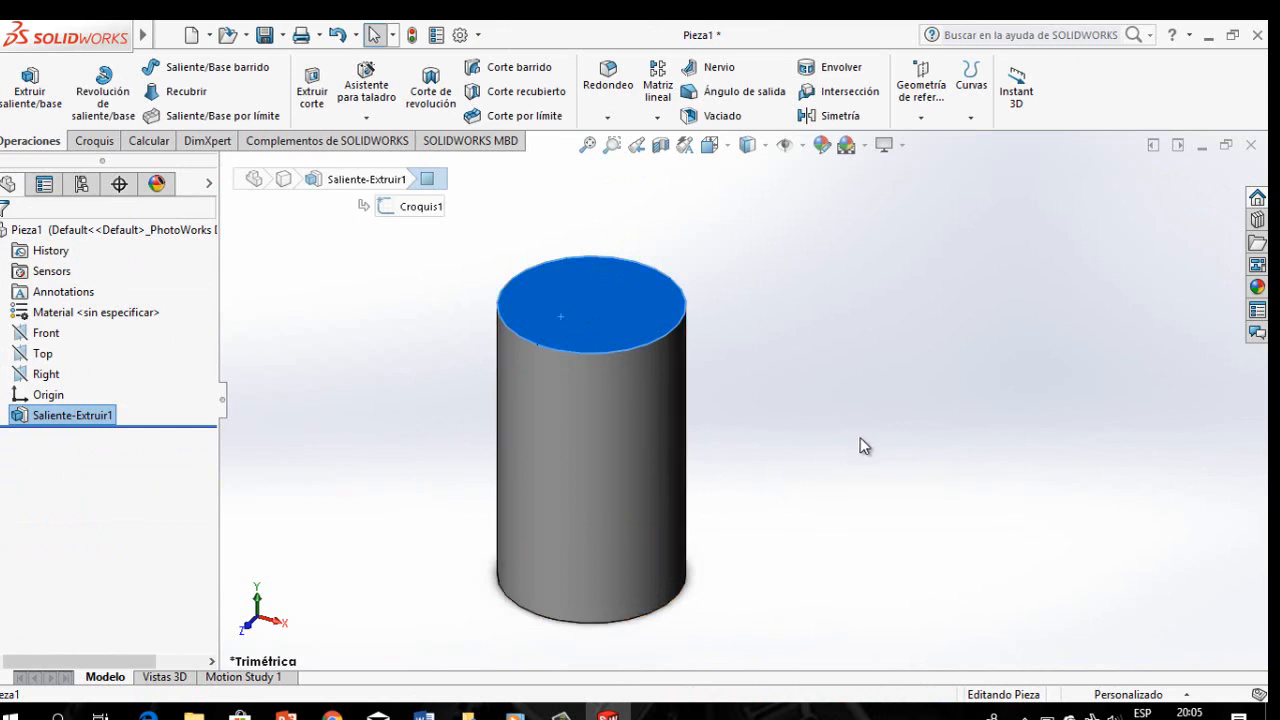
pyautogui.hotkey('ctrl', '8')
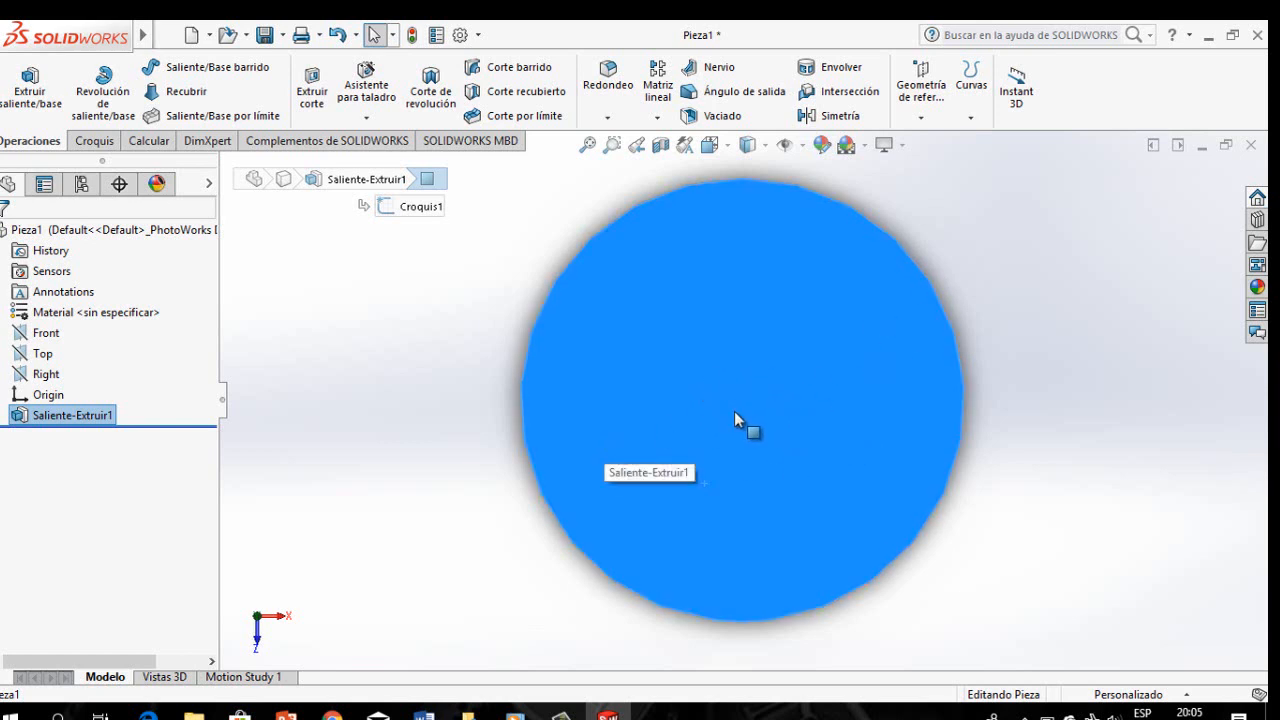
pyautogui.click(1166, 489)
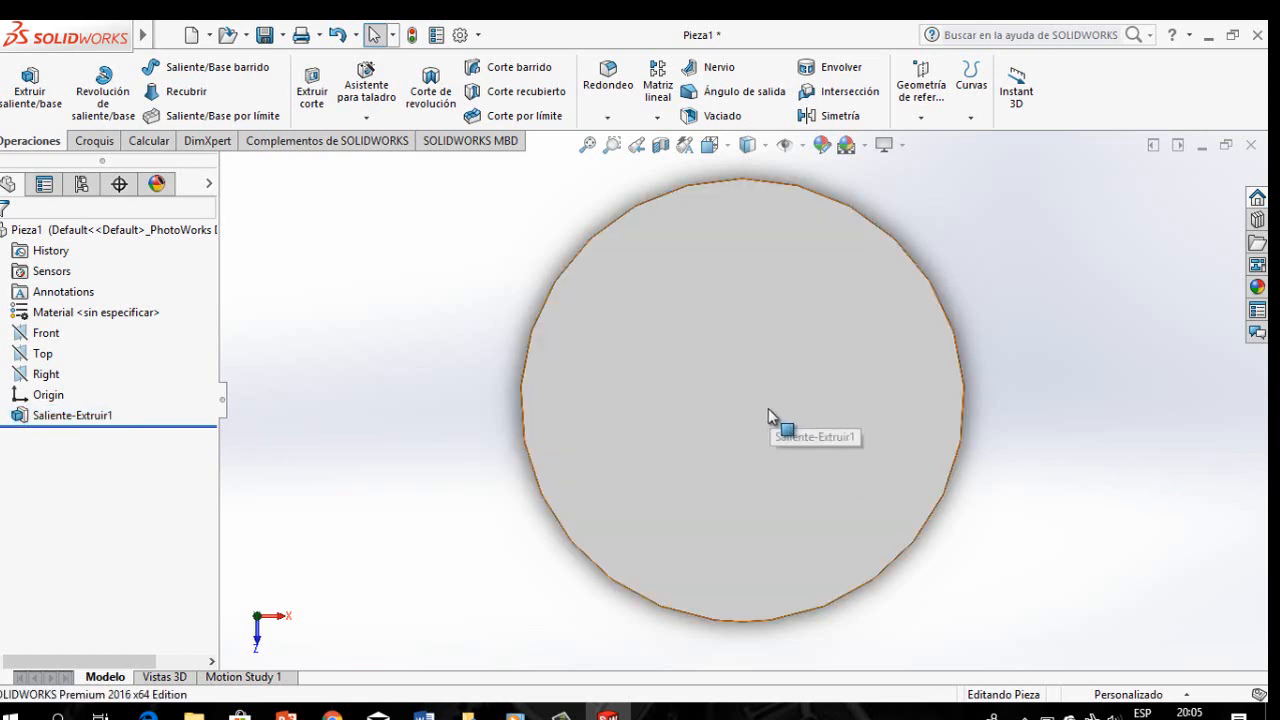
pyautogui.click(738, 417)
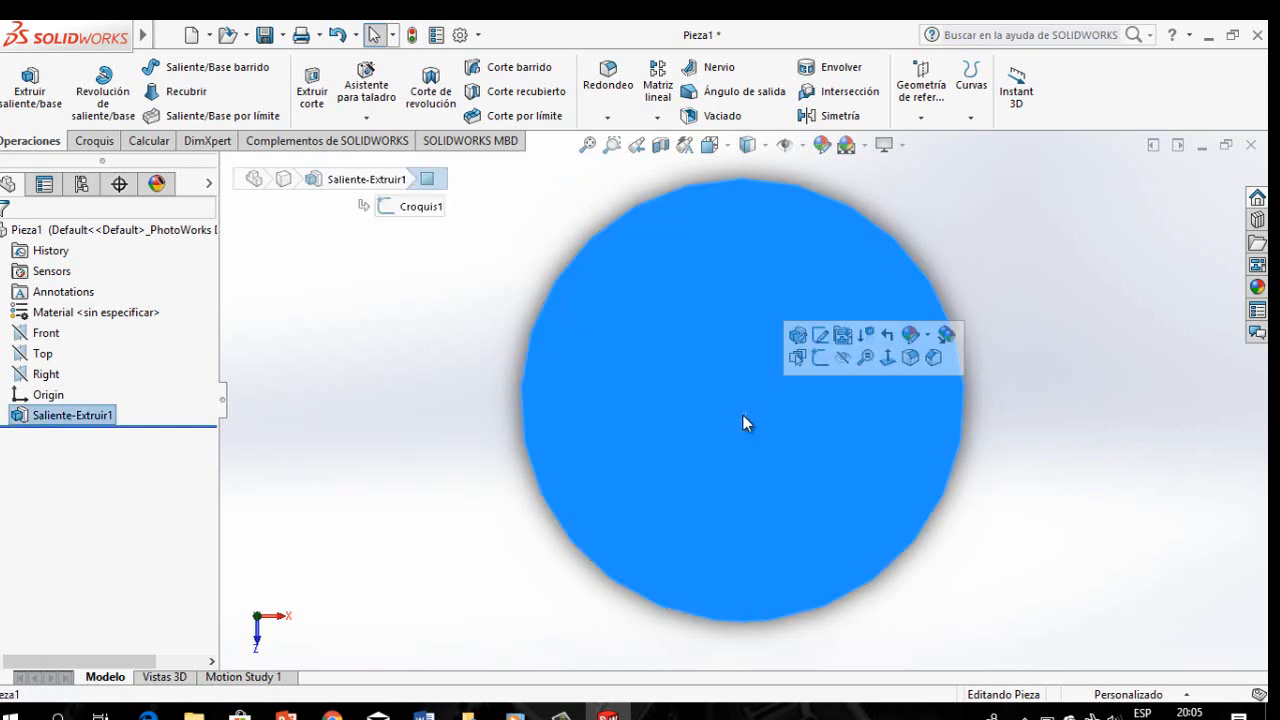
pyautogui.click(98, 142)
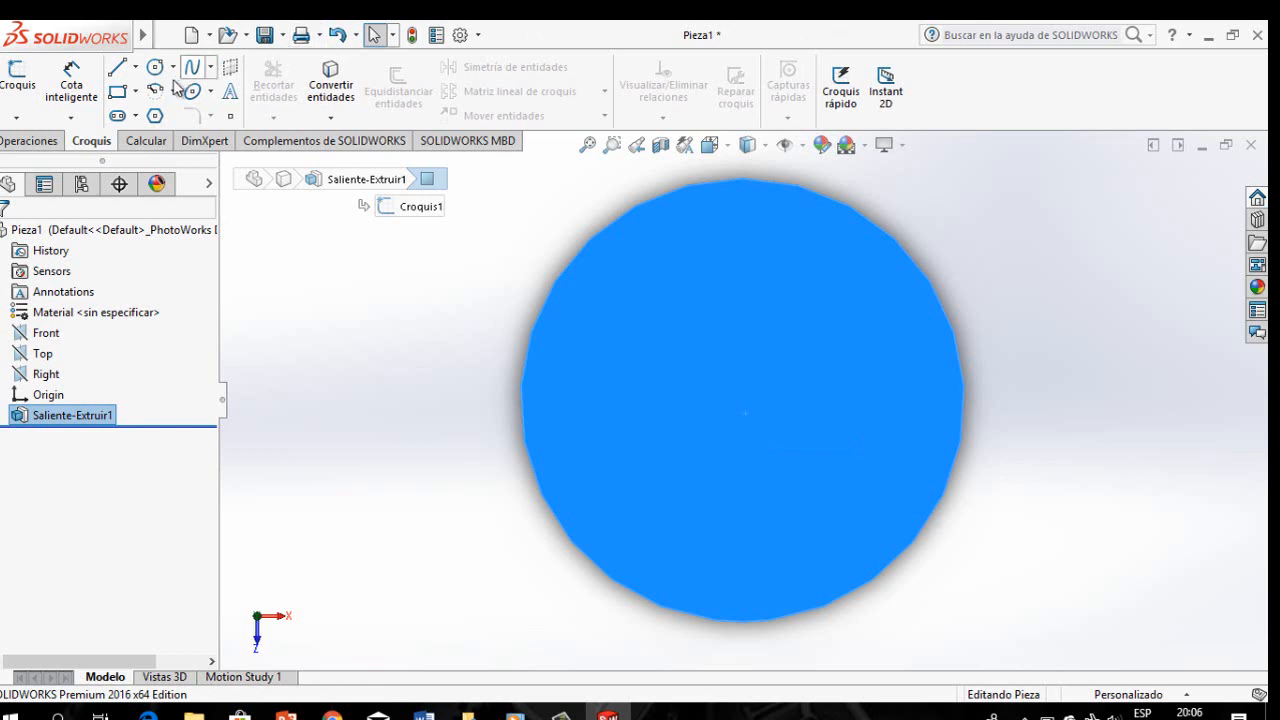
pyautogui.click(138, 91)
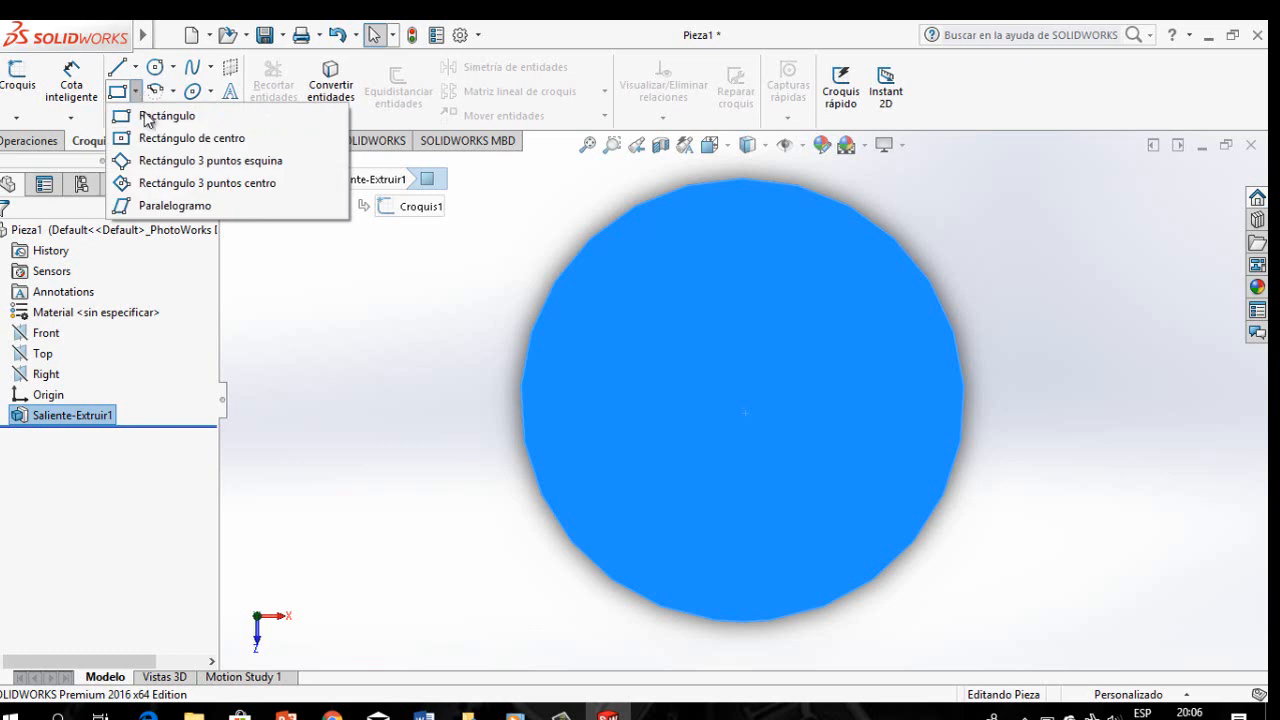
pyautogui.click(166, 138)
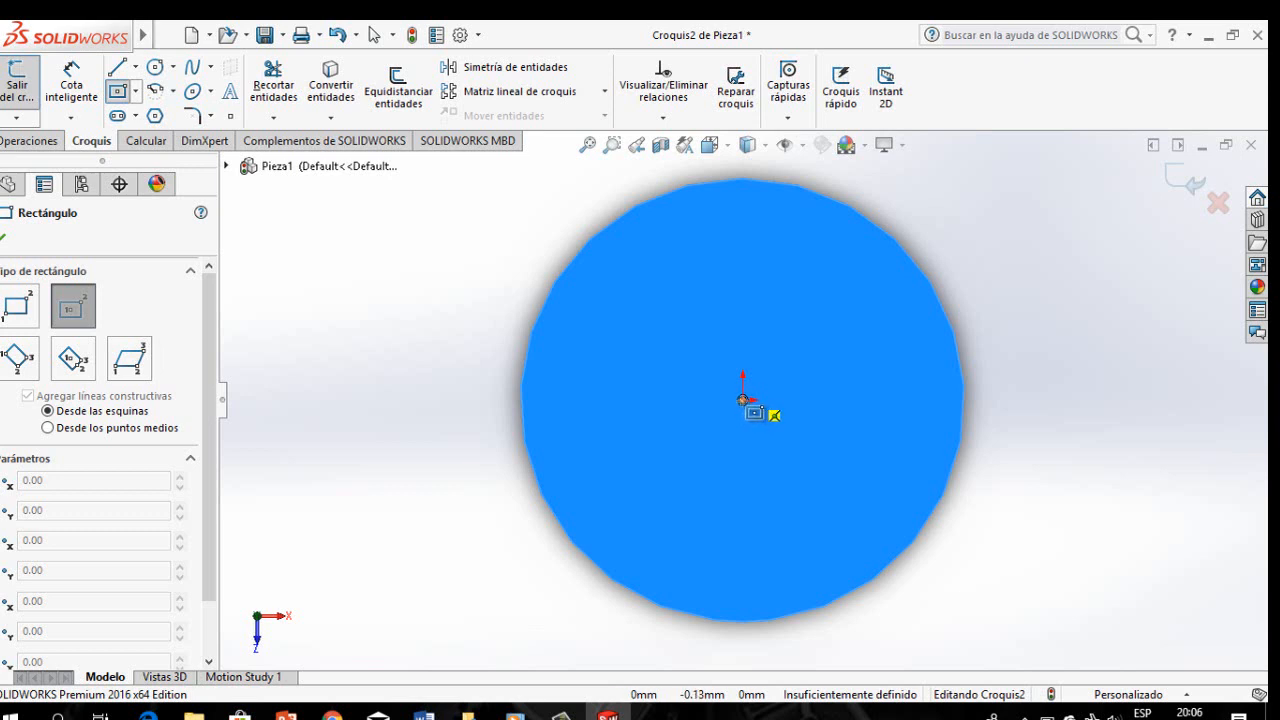
pyautogui.moveTo(742, 399); pyautogui.dragTo(1012, 648)
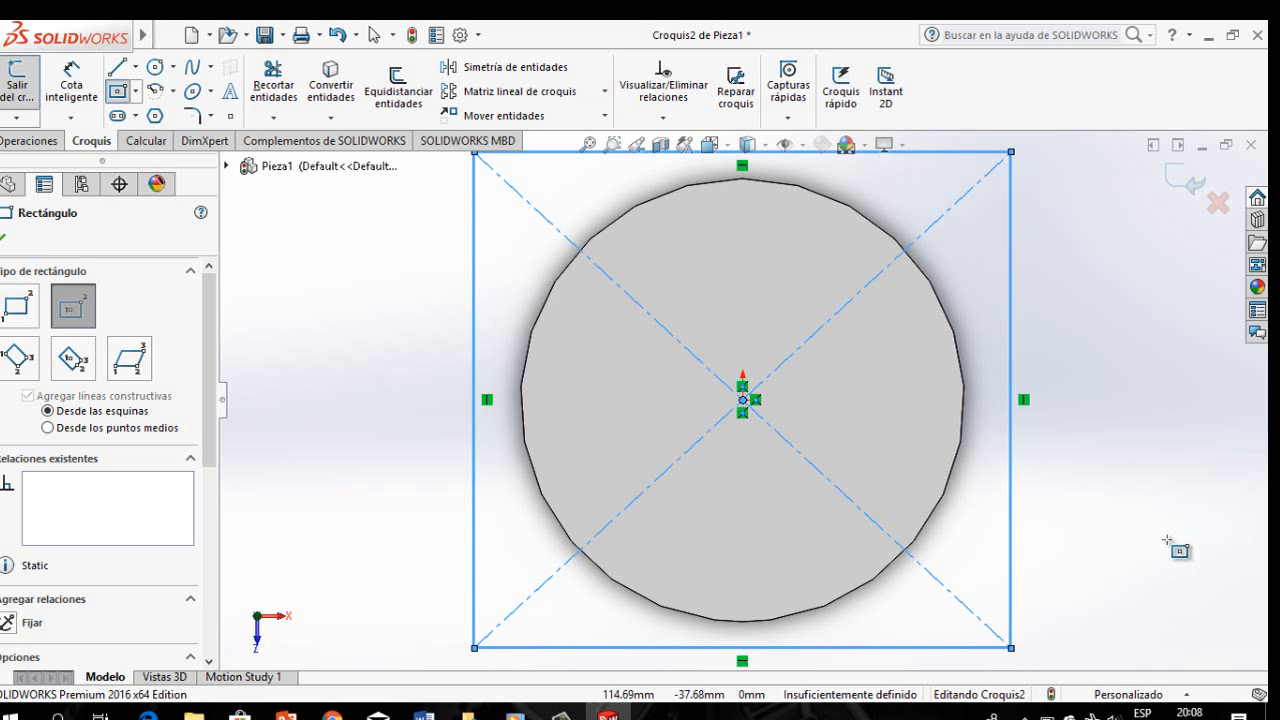
pyautogui.scroll(-1, 1100, 350)
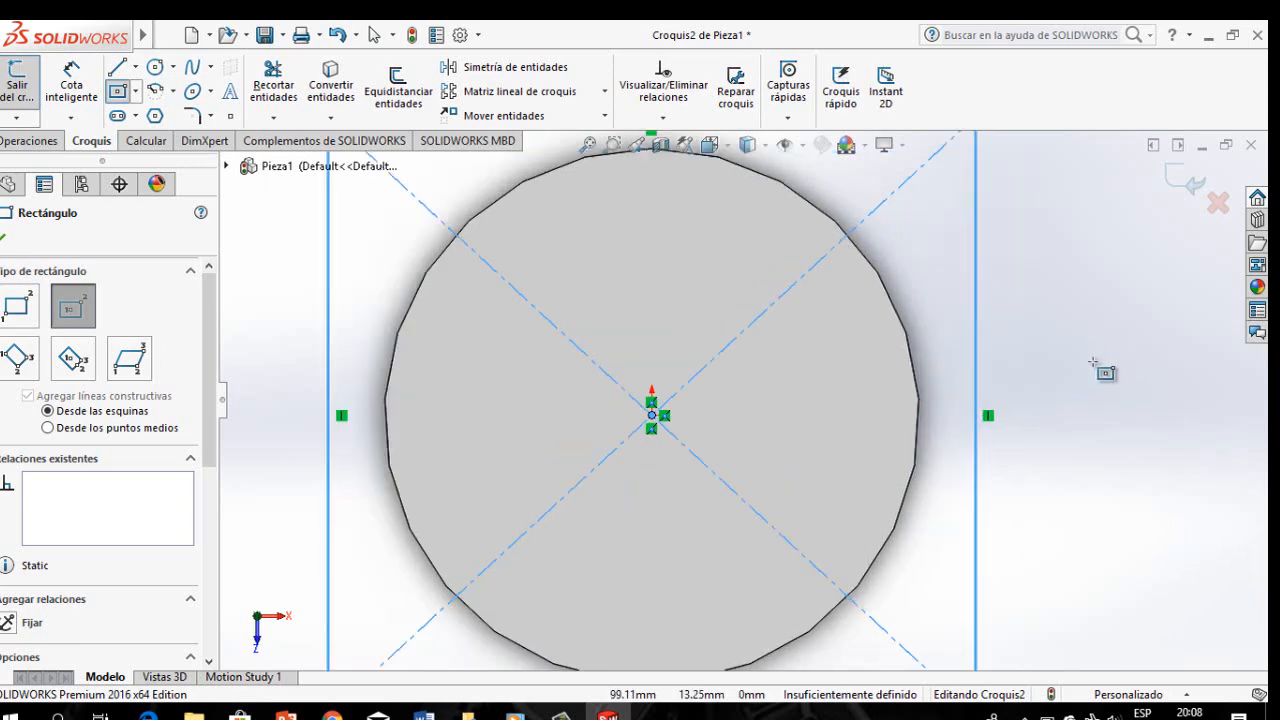
pyautogui.scroll(4, 1100, 370)
pyautogui.scroll(-2, 1091, 394)
pyautogui.scroll(1, 1068, 437)
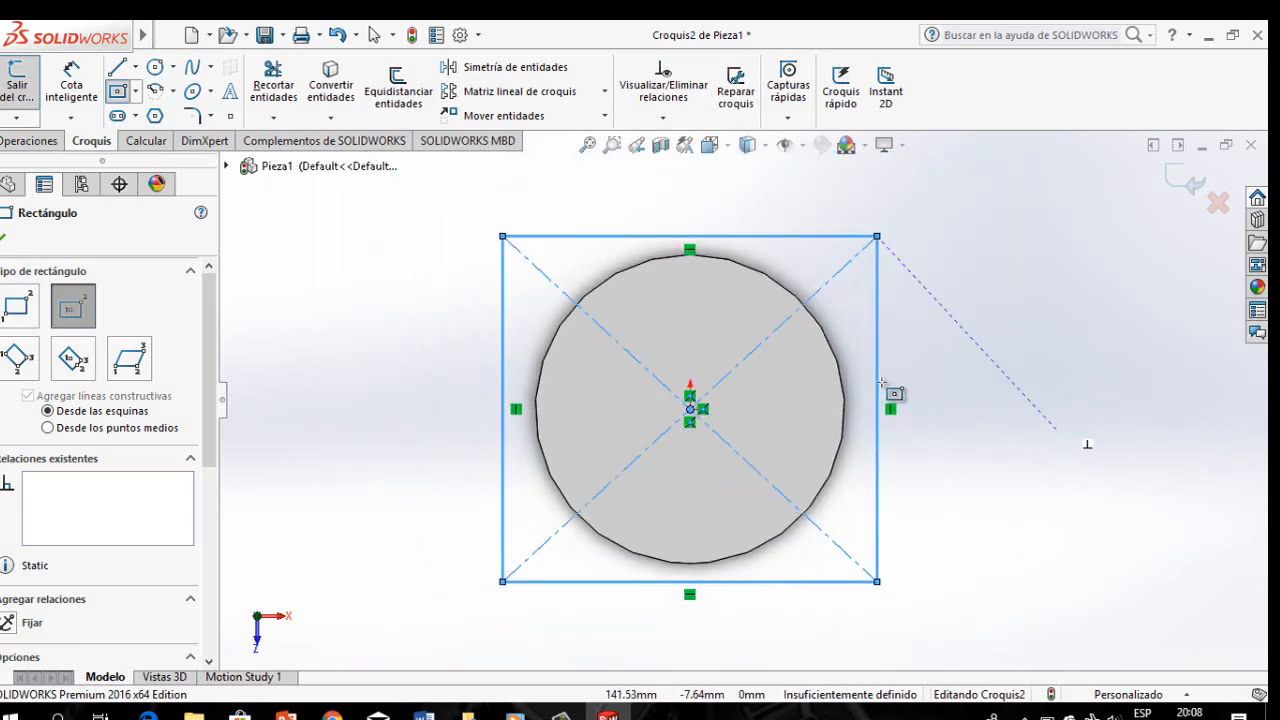
# Step: Dimension the rectangle's vertical side and set it to 180 mm
pyautogui.click(72, 90)
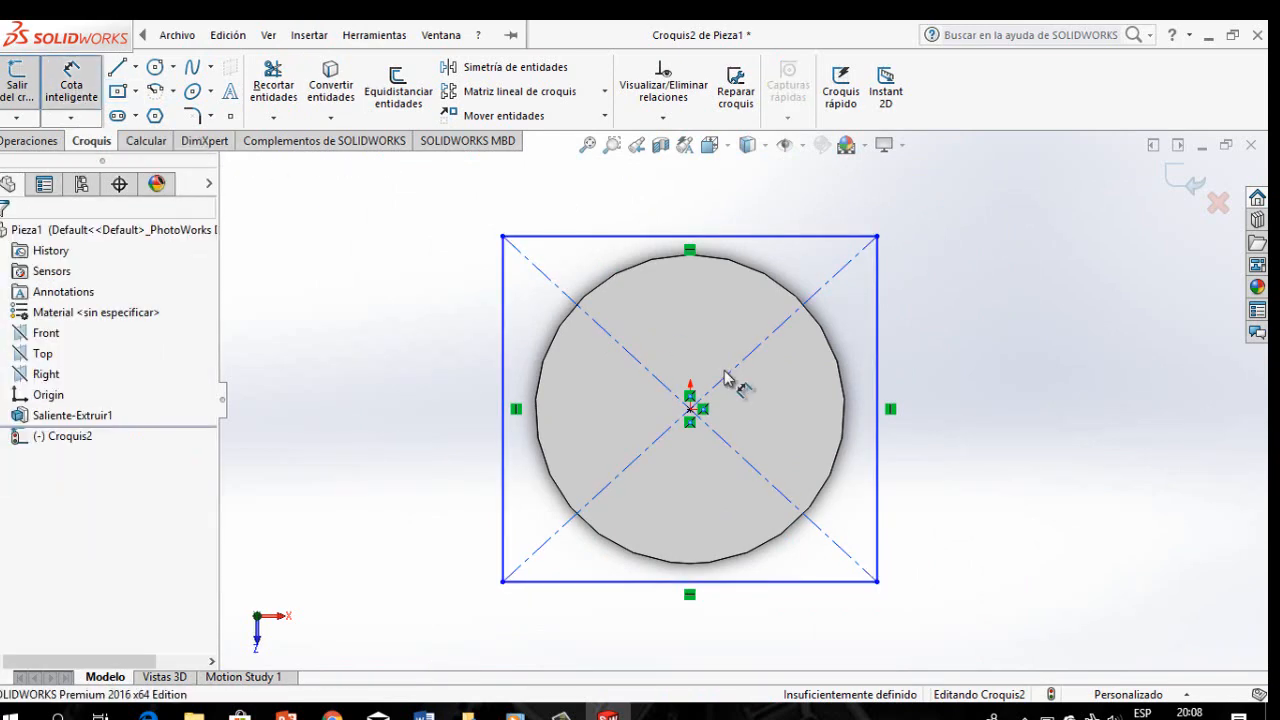
pyautogui.click(880, 460)
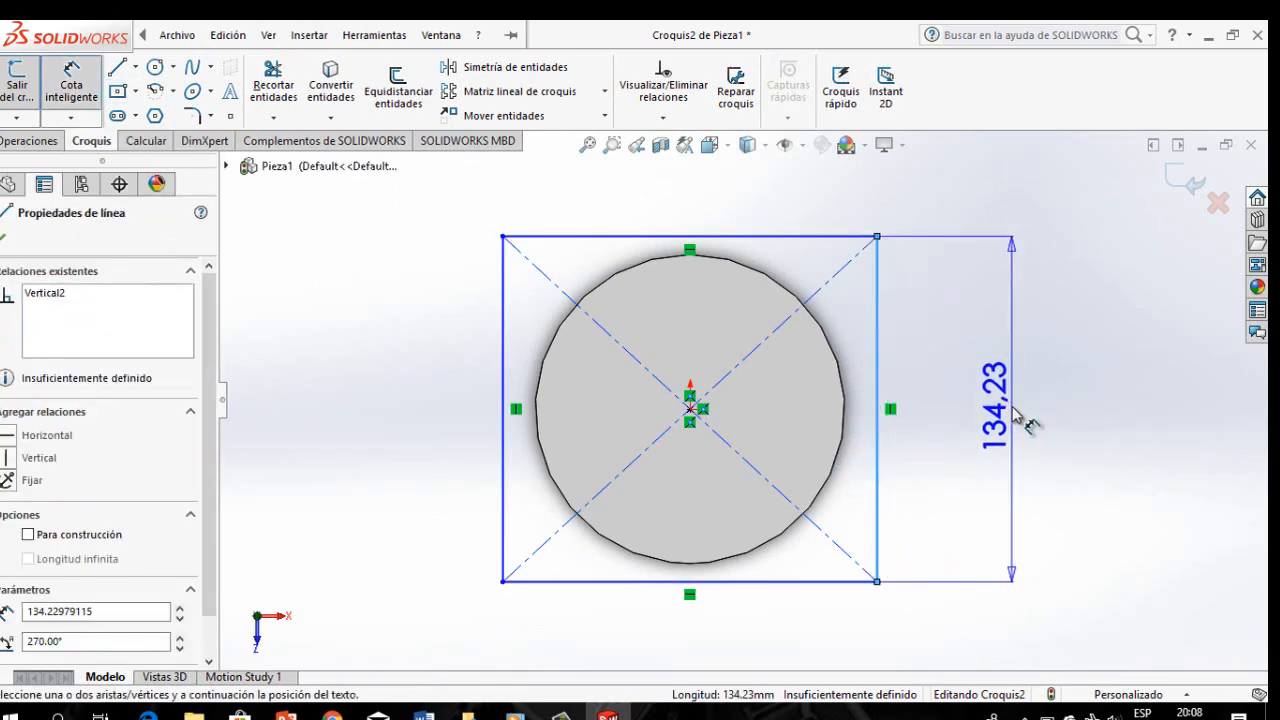
pyautogui.click(1015, 410)
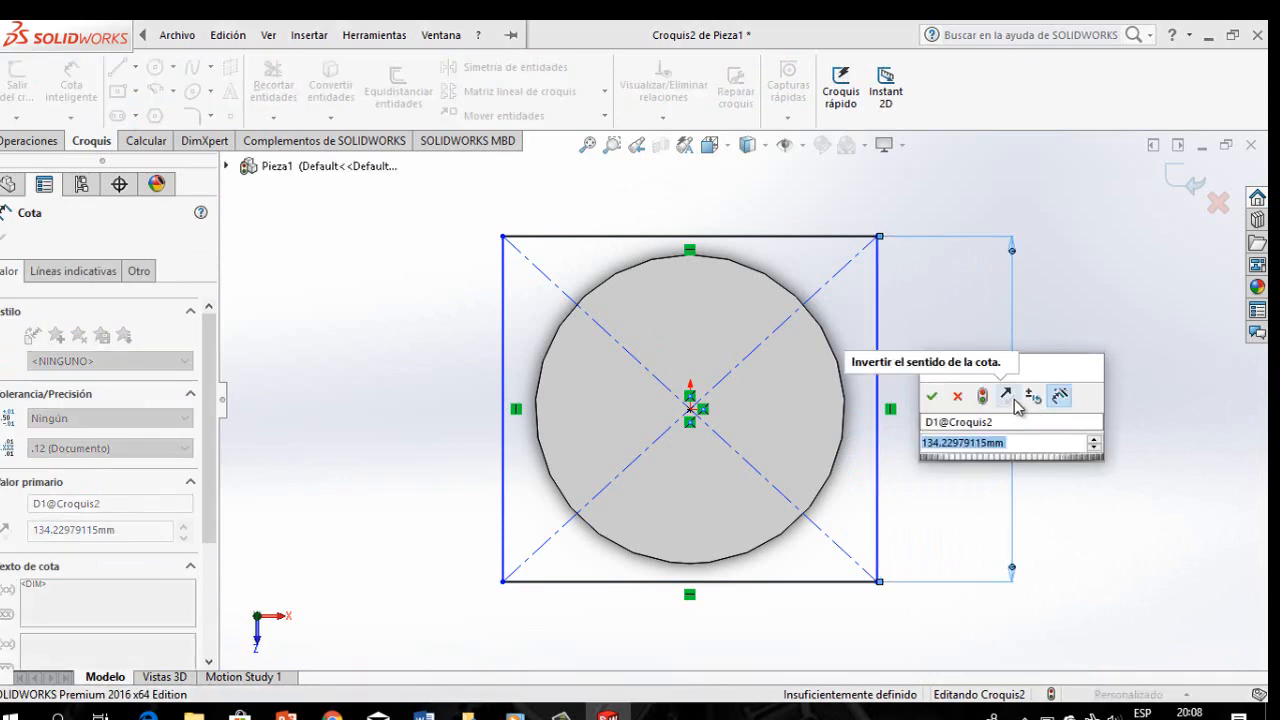
pyautogui.write('180')
pyautogui.press('Return')
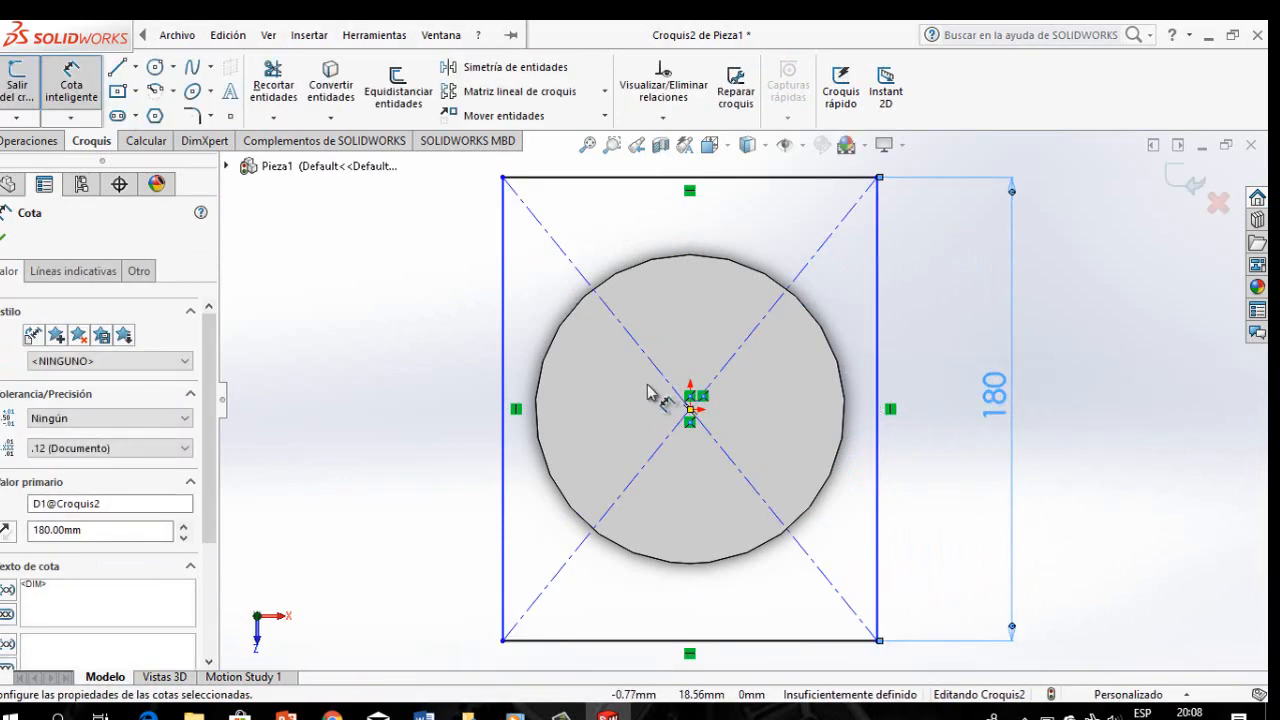
# Step: Dimension the rectangle's upper horizontal side and set it to 220 mm
pyautogui.scroll(3, 800, 420)
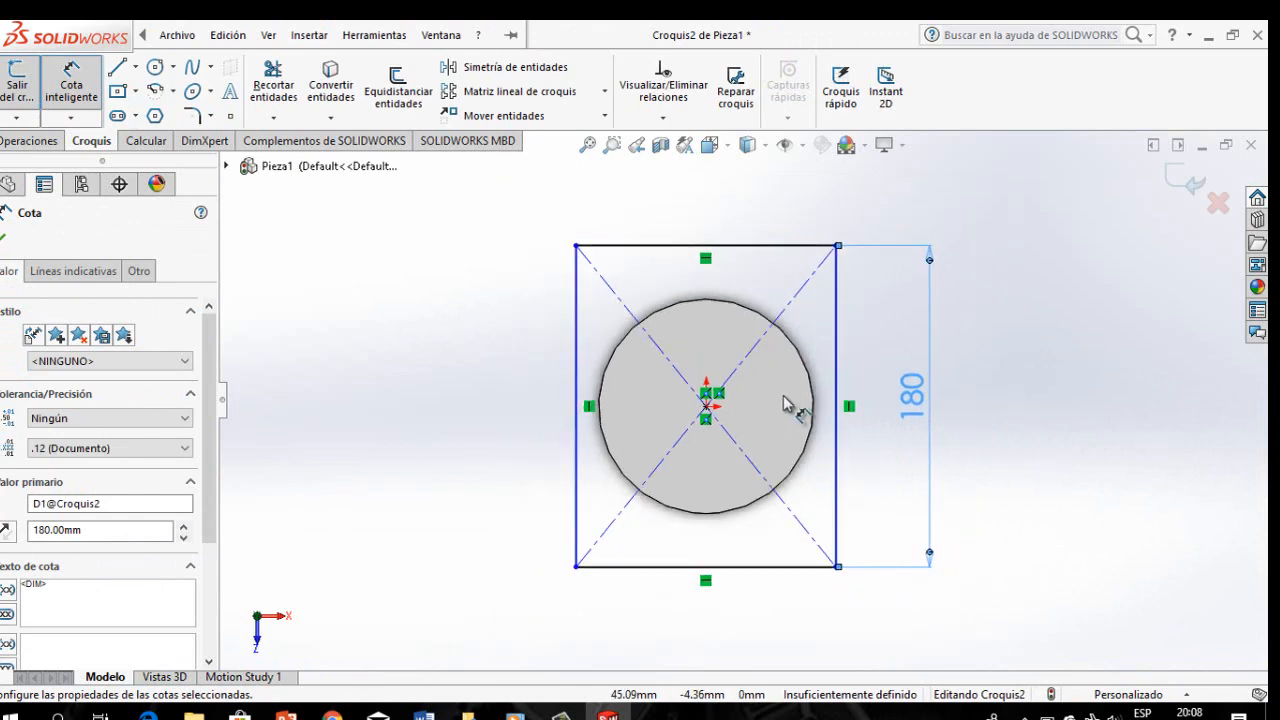
pyautogui.click(752, 245)
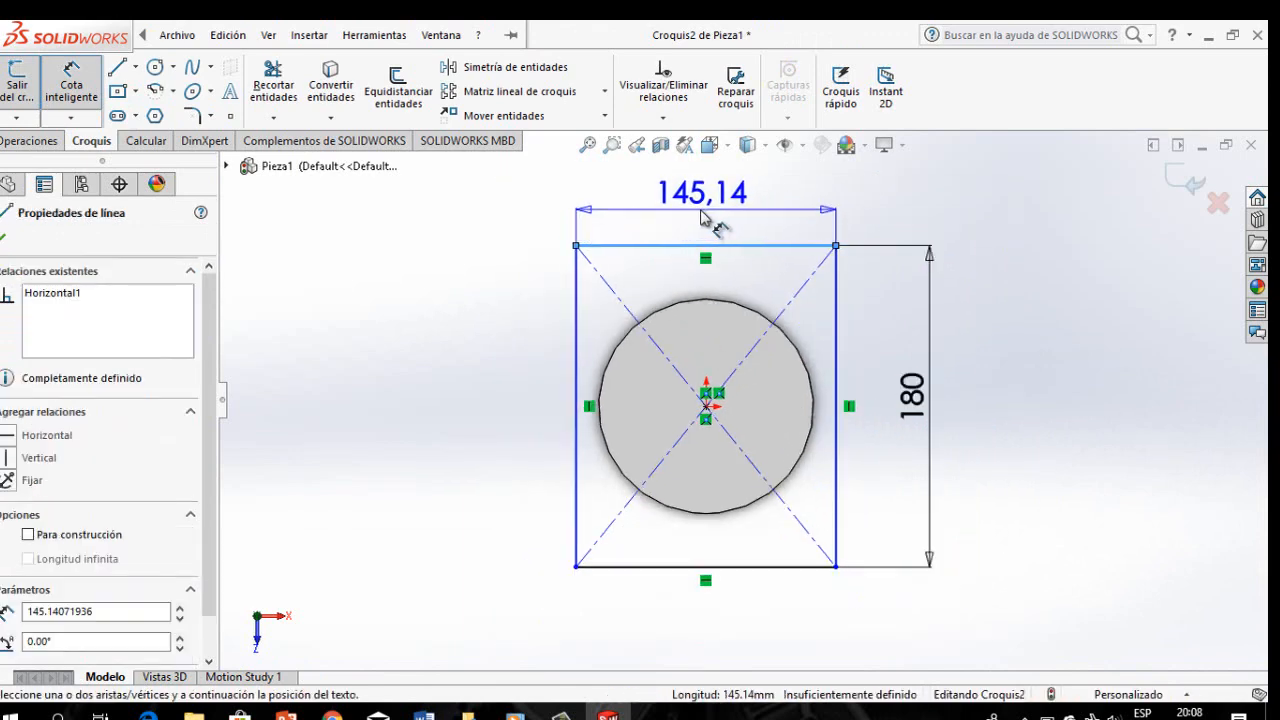
pyautogui.click(712, 218)
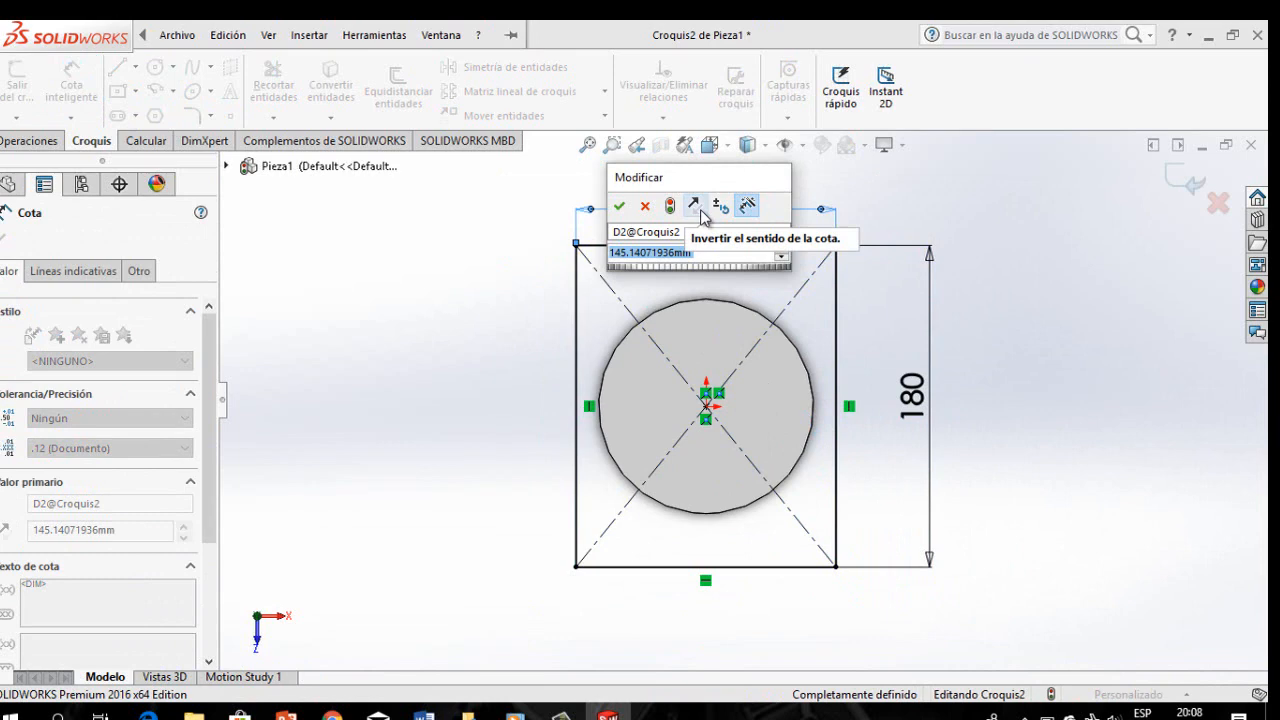
pyautogui.write('220')
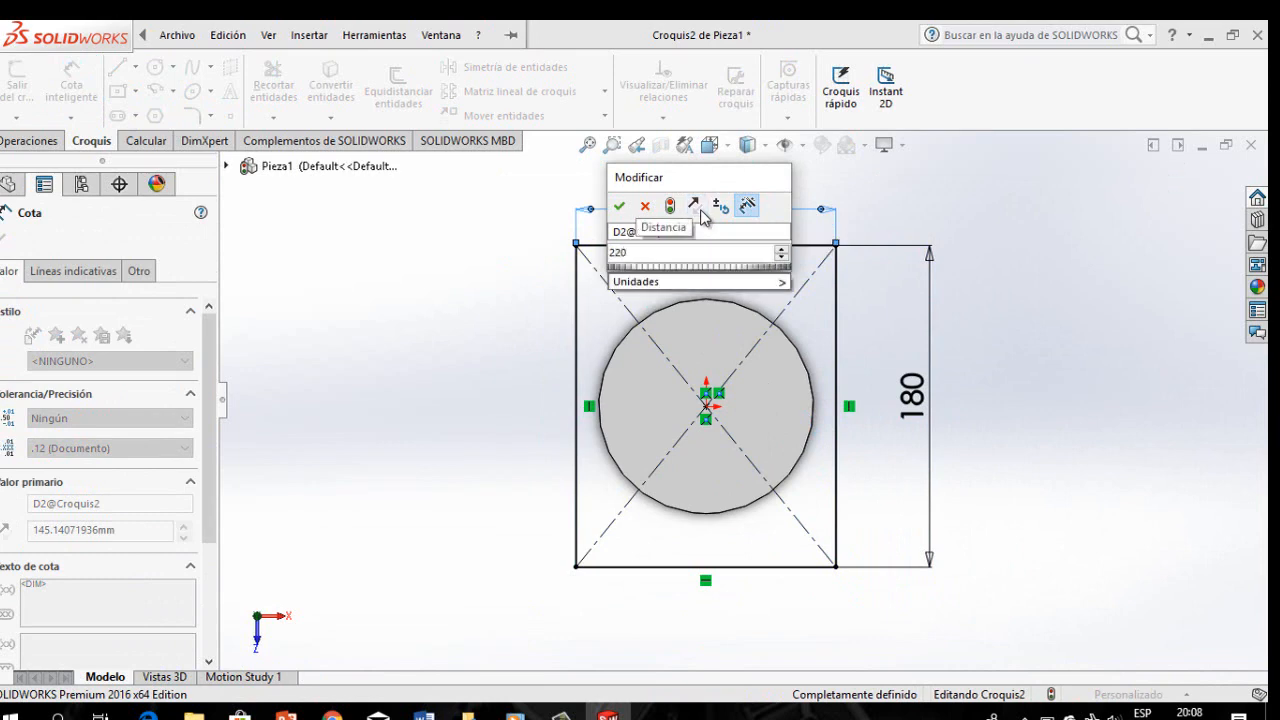
pyautogui.press('Return')
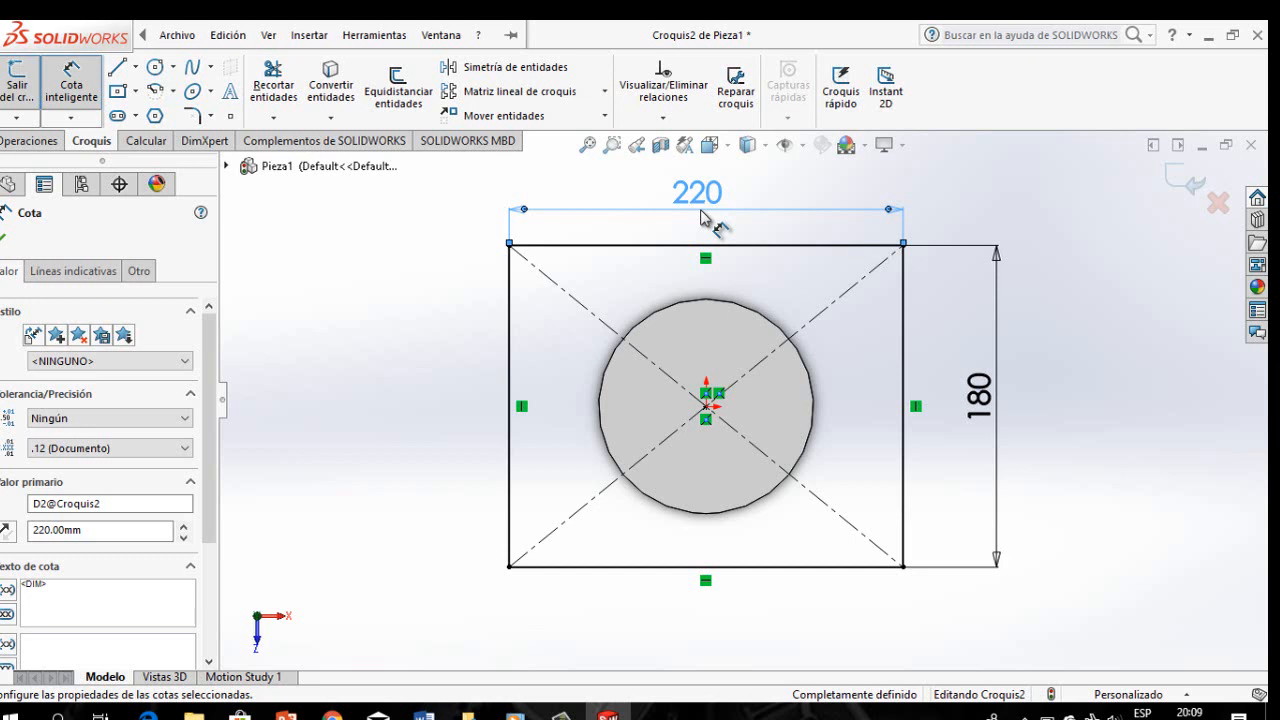
# Step: Extrude the rectangle into a solid block on the cylinder's end, with a blind depth of 60 mm and the result merged
pyautogui.click(478, 35)
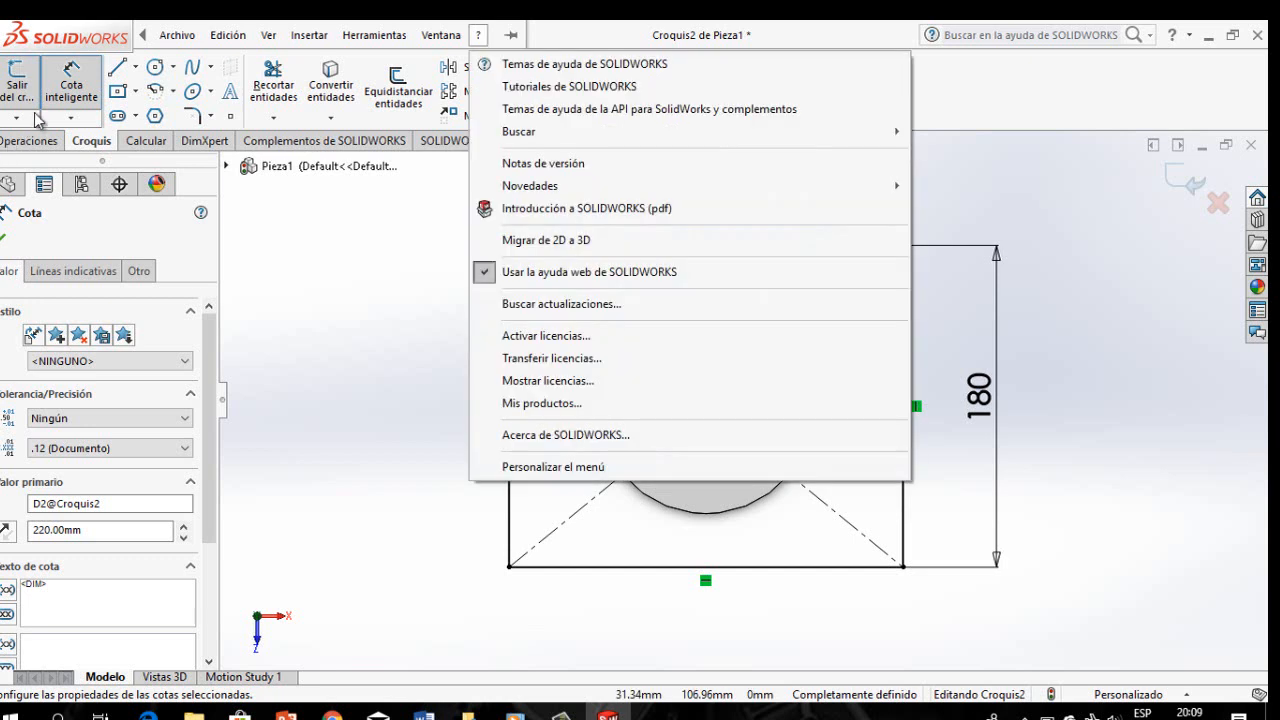
pyautogui.click(55, 141)
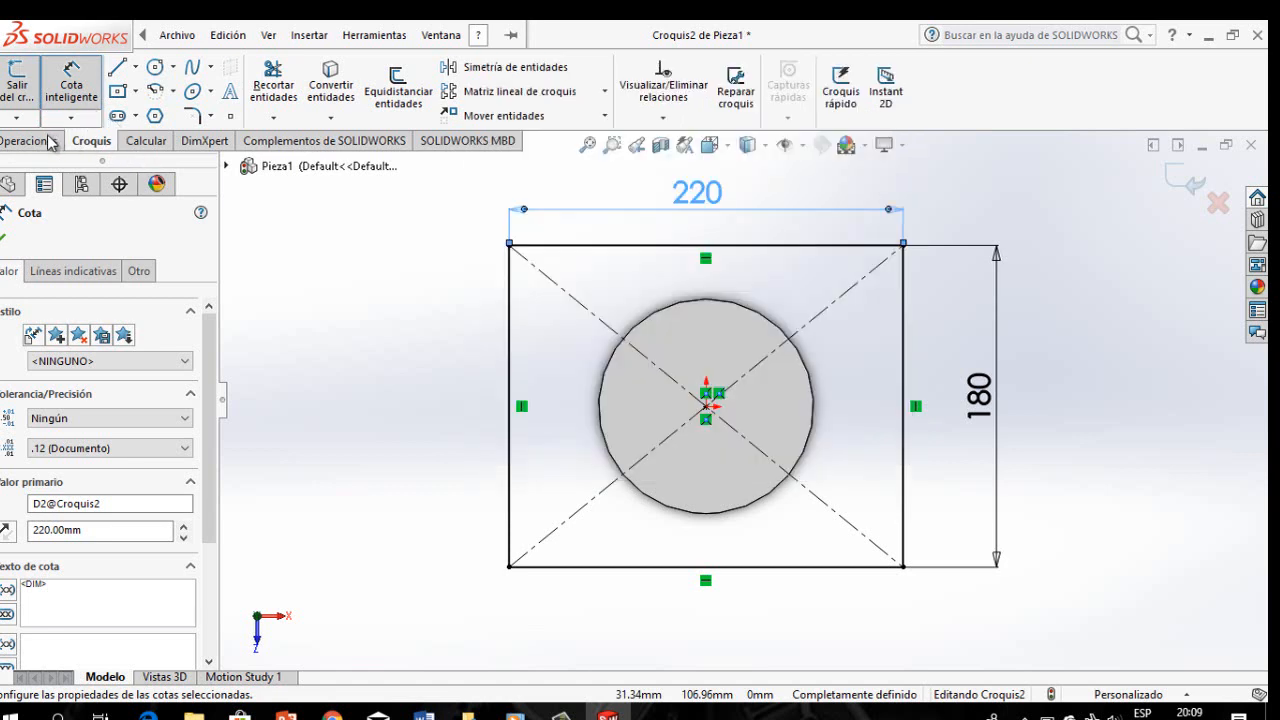
pyautogui.click(50, 145)
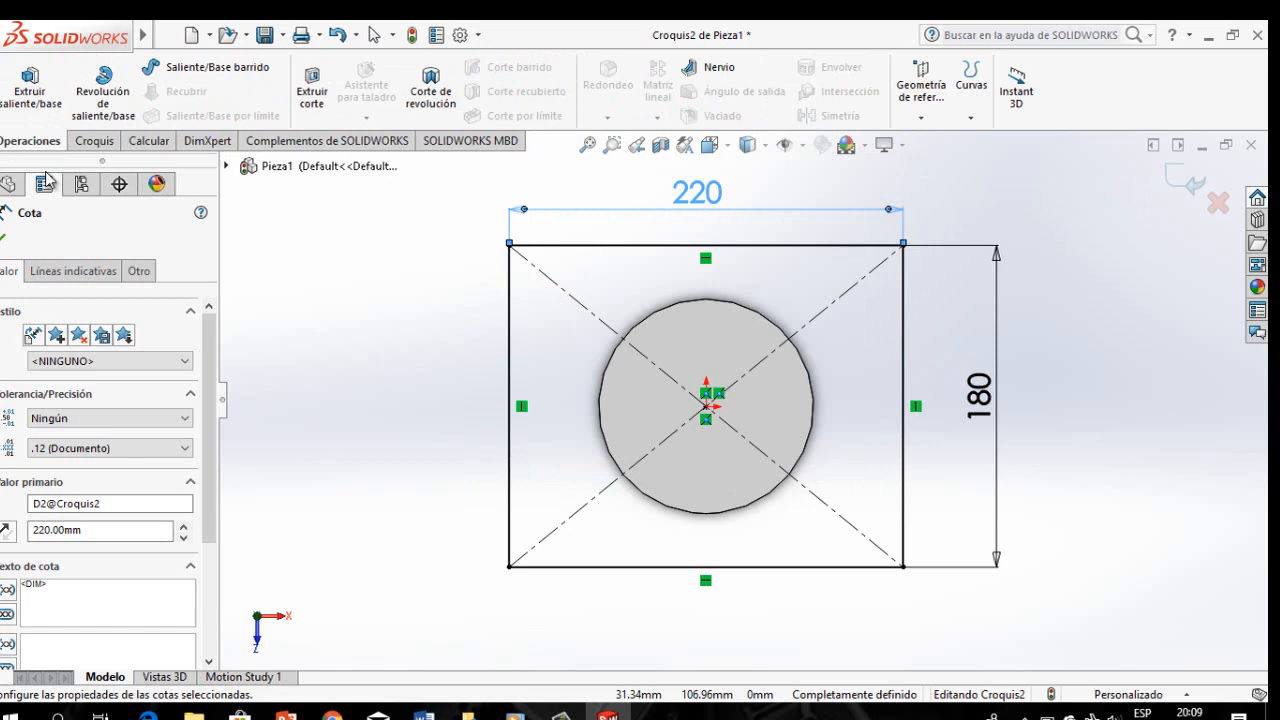
pyautogui.click(25, 98)
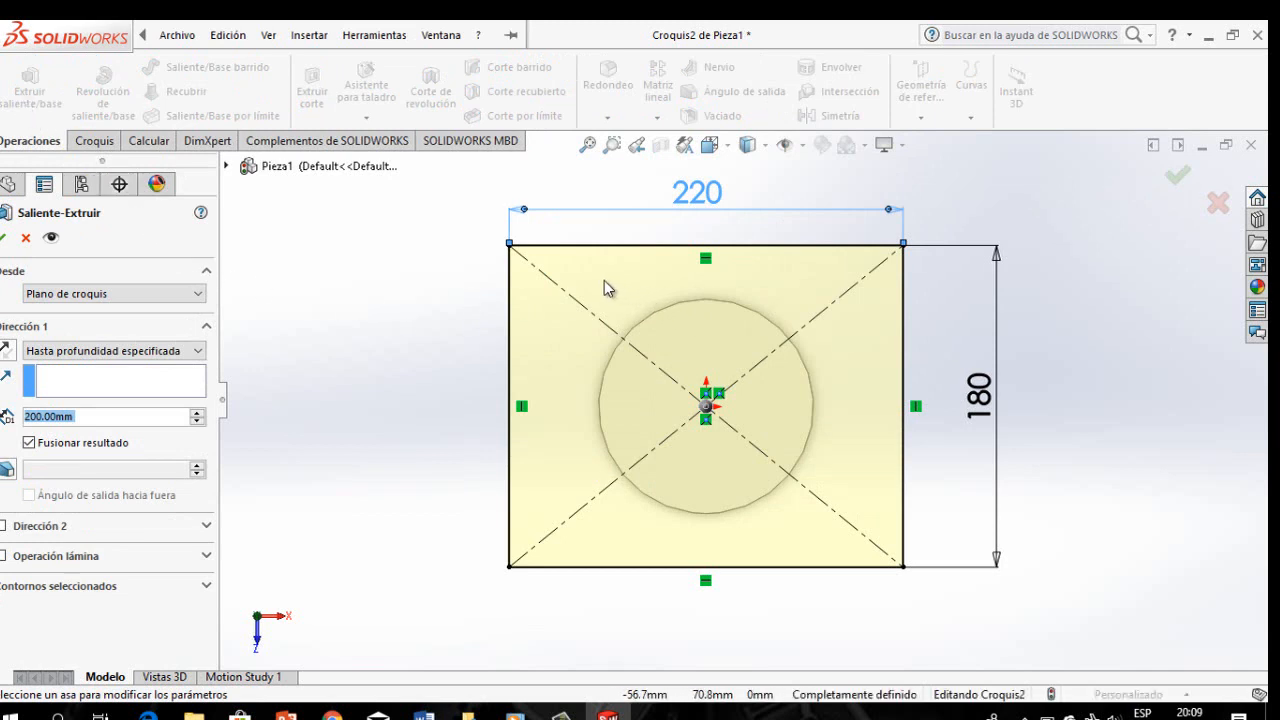
pyautogui.moveTo(781, 476)
pyautogui.mouseDown(button='middle')
pyautogui.moveTo(663, 477)
pyautogui.moveTo(714, 477)
pyautogui.moveTo(706, 458)
pyautogui.moveTo(743, 394)
pyautogui.mouseUp(button='middle')
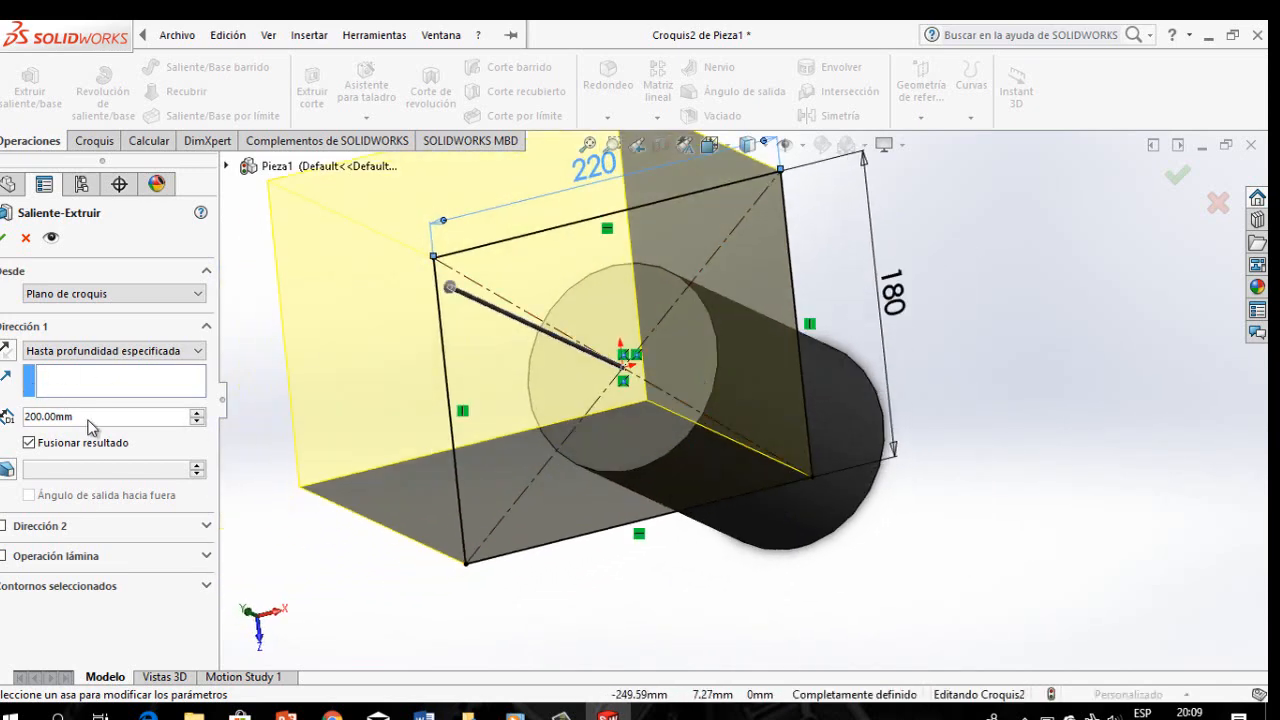
pyautogui.doubleClick(48, 418)
pyautogui.write('60')
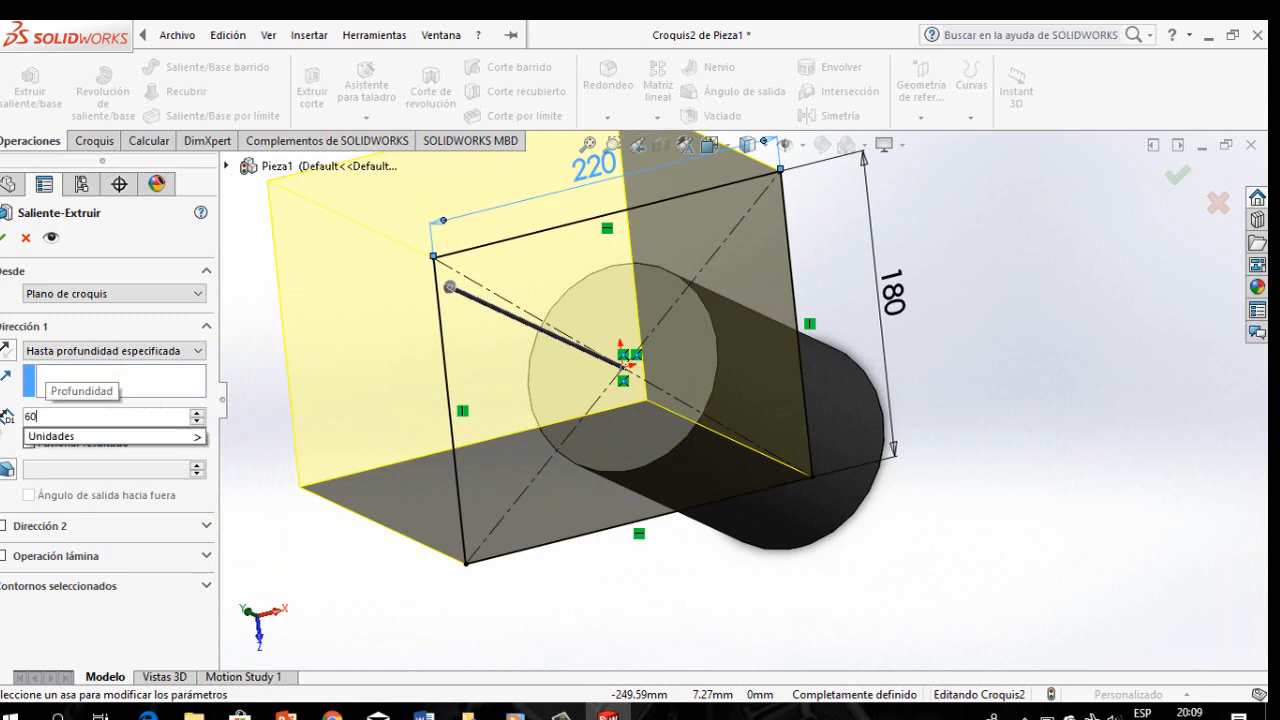
pyautogui.press('Return')
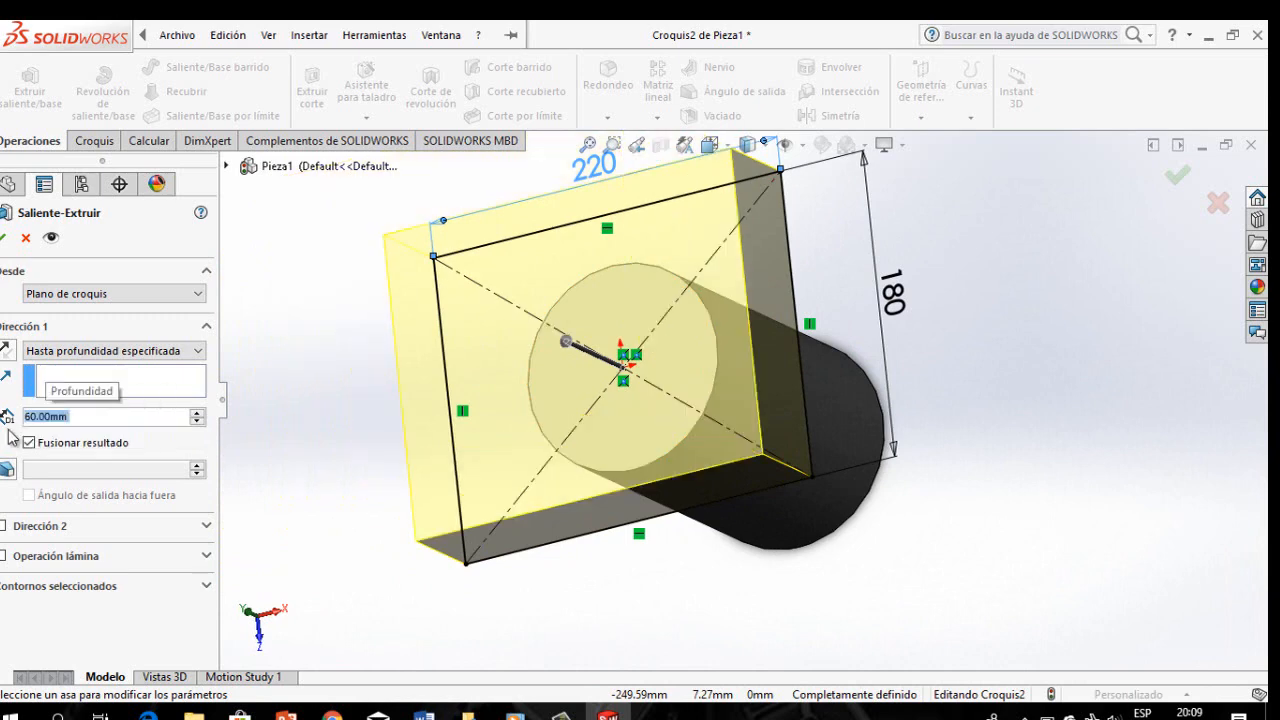
pyautogui.moveTo(566, 372); pyautogui.dragTo(719, 352, button='middle')
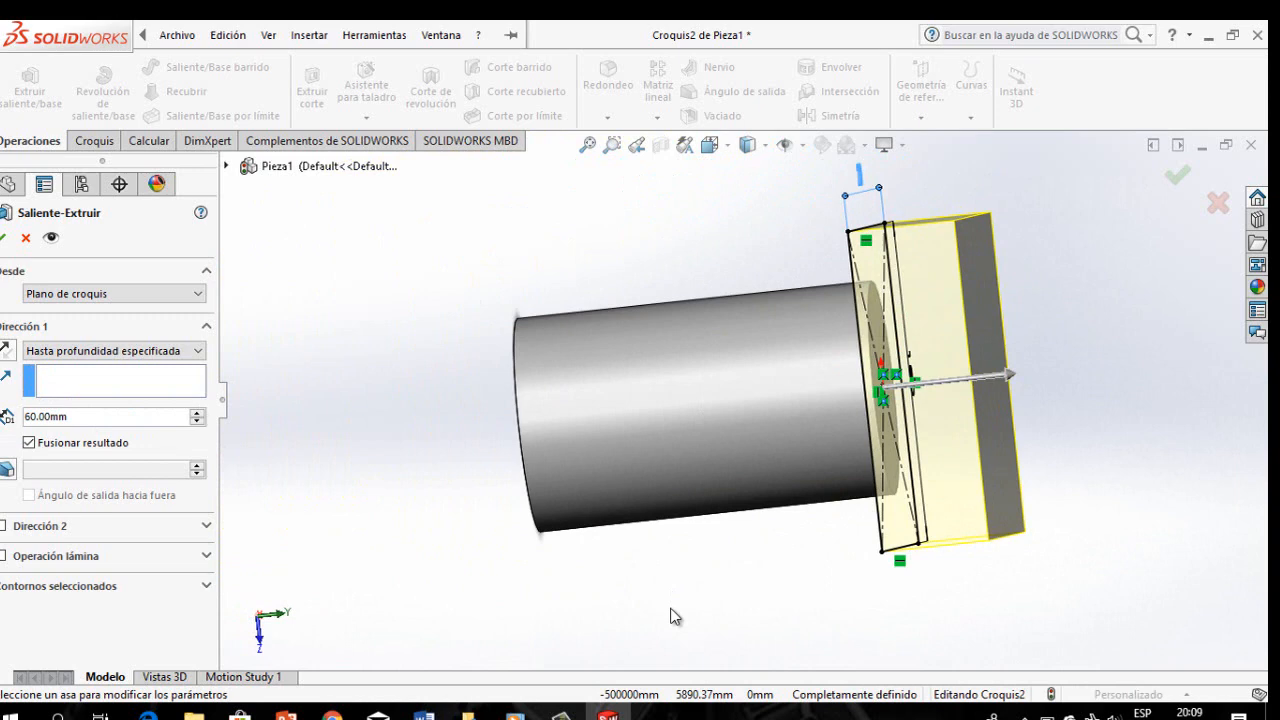
pyautogui.click(4, 237)
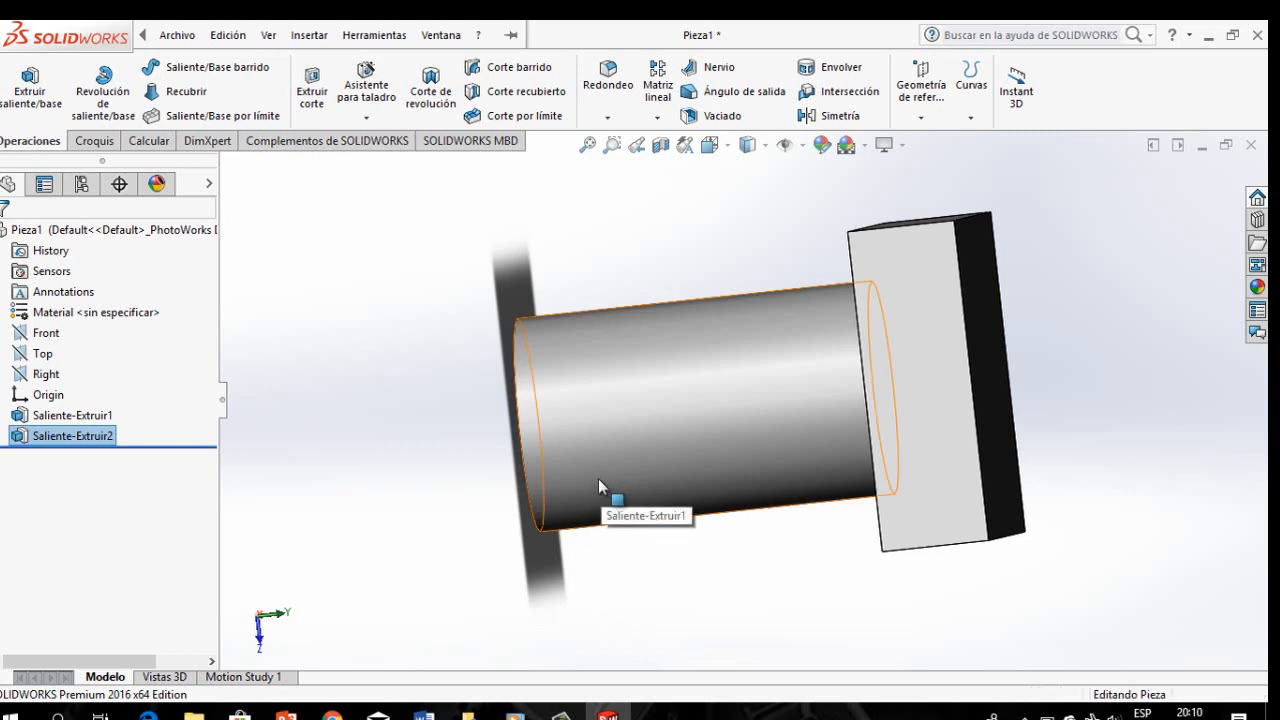
# Step: Select the block's 180 by 60 mm side face and orient the view normal to it
pyautogui.moveTo(598, 478); pyautogui.dragTo(626, 469, button='middle')
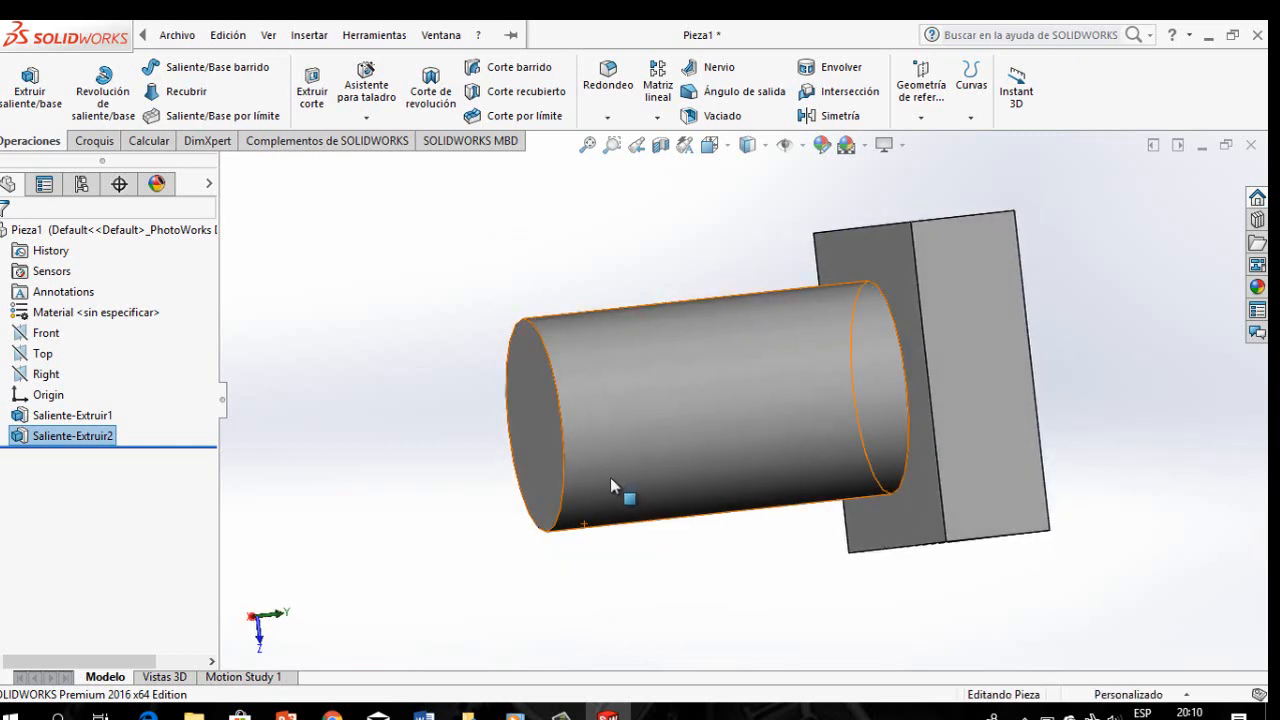
pyautogui.click(976, 410)
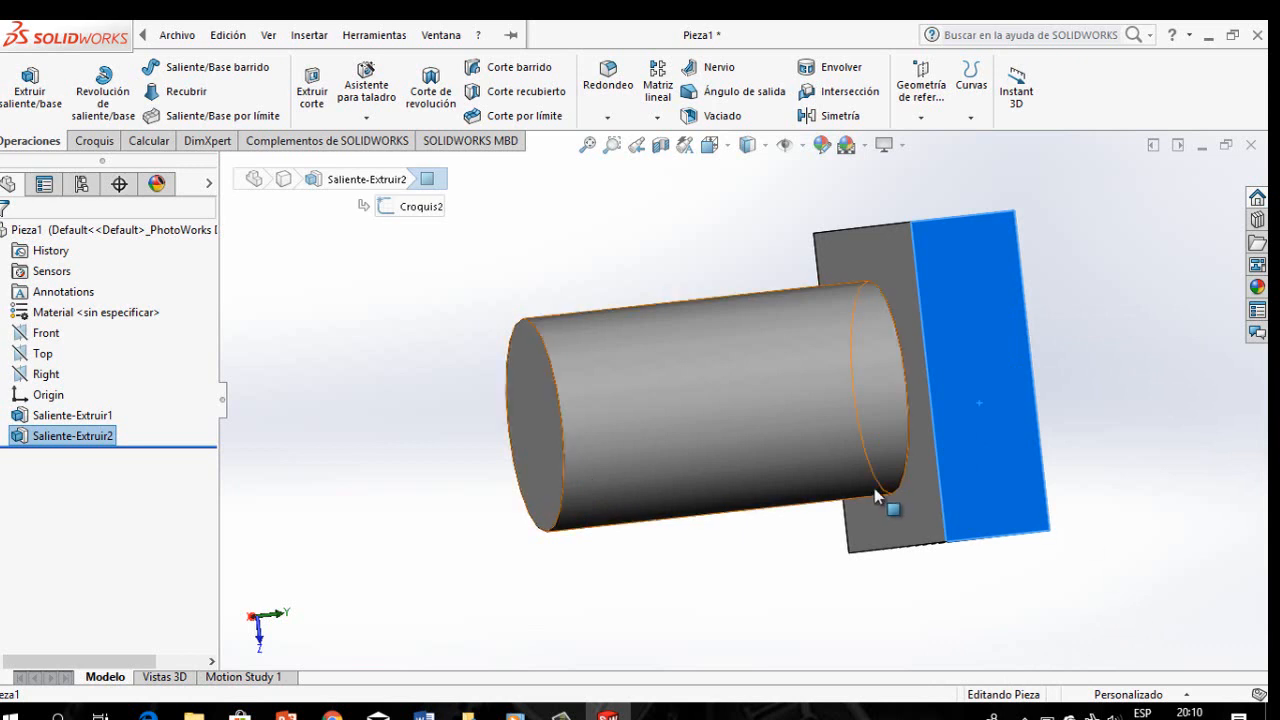
pyautogui.moveTo(920, 495); pyautogui.dragTo(1020, 480, button='middle')
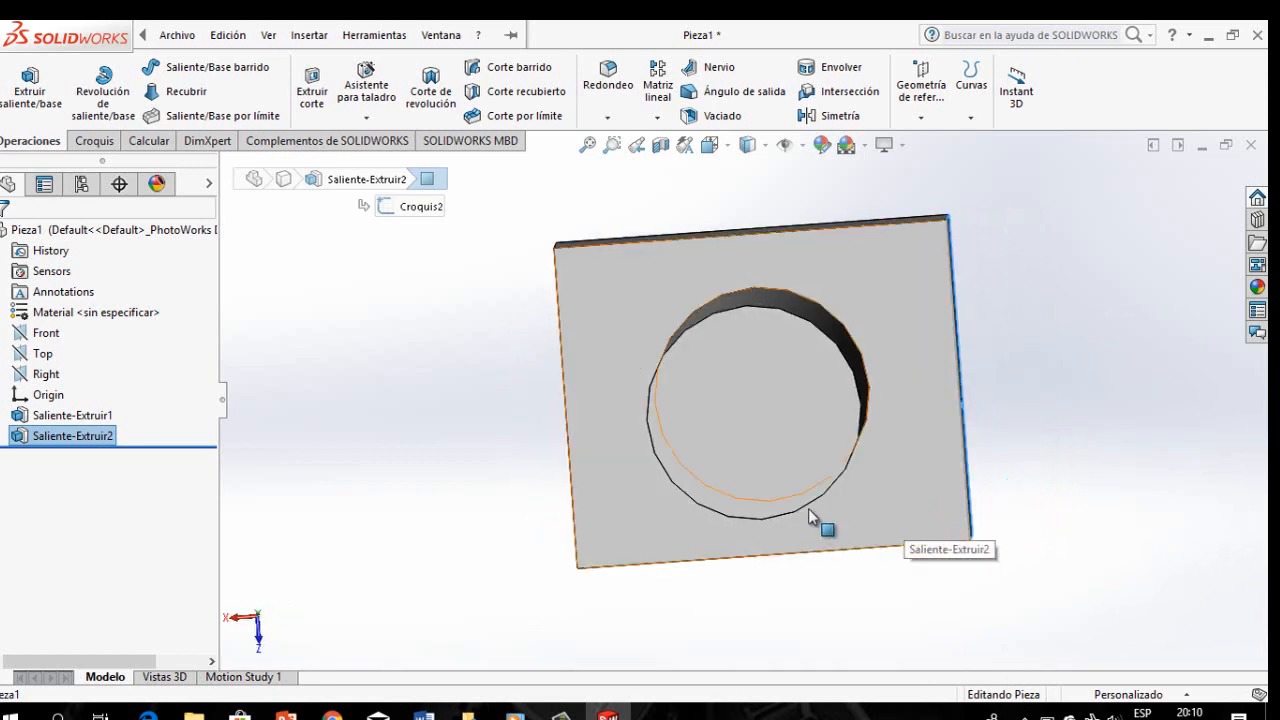
pyautogui.moveTo(808, 508); pyautogui.dragTo(812, 184, button='middle')
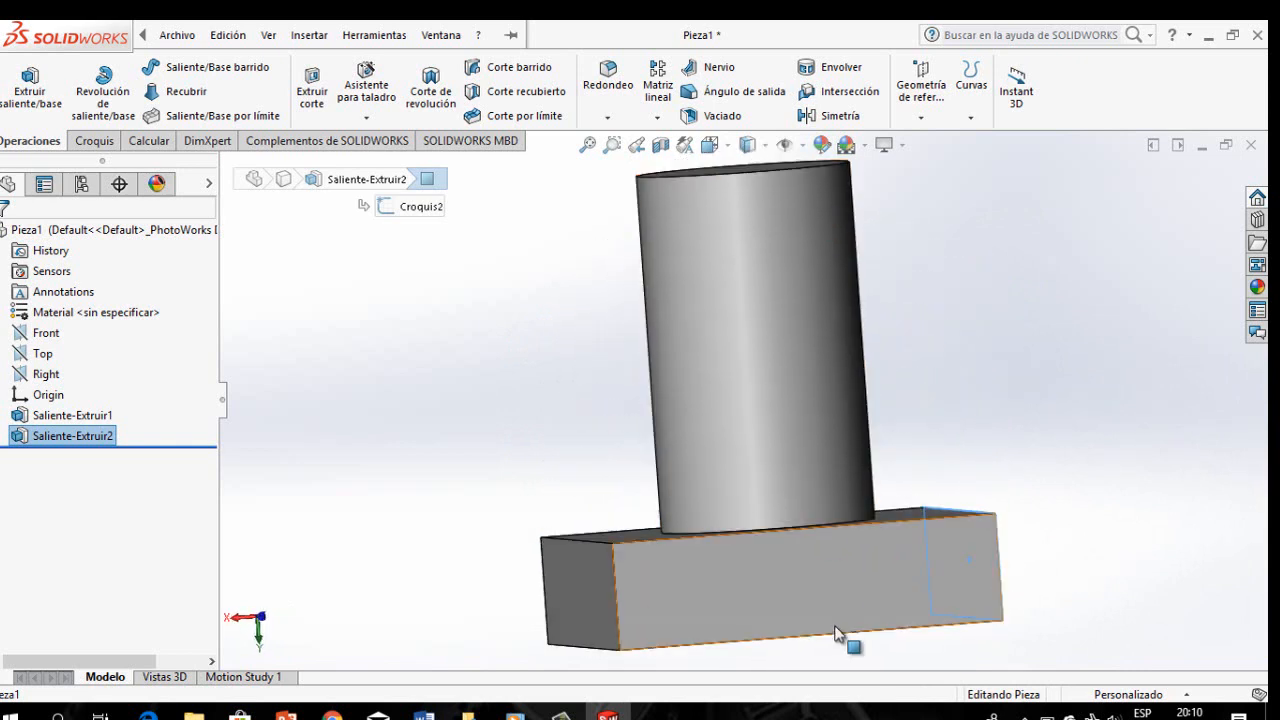
pyautogui.moveTo(820, 597); pyautogui.dragTo(667, 612, button='middle')
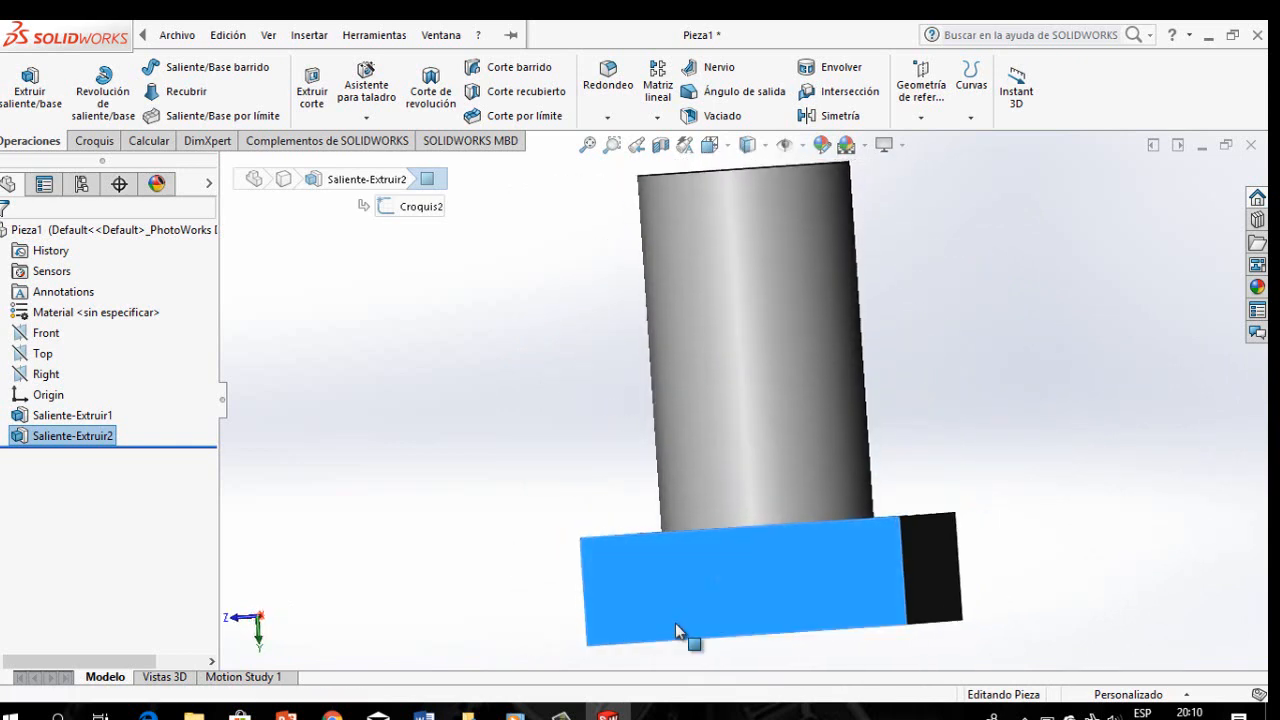
pyautogui.moveTo(854, 581); pyautogui.dragTo(868, 587, button='middle')
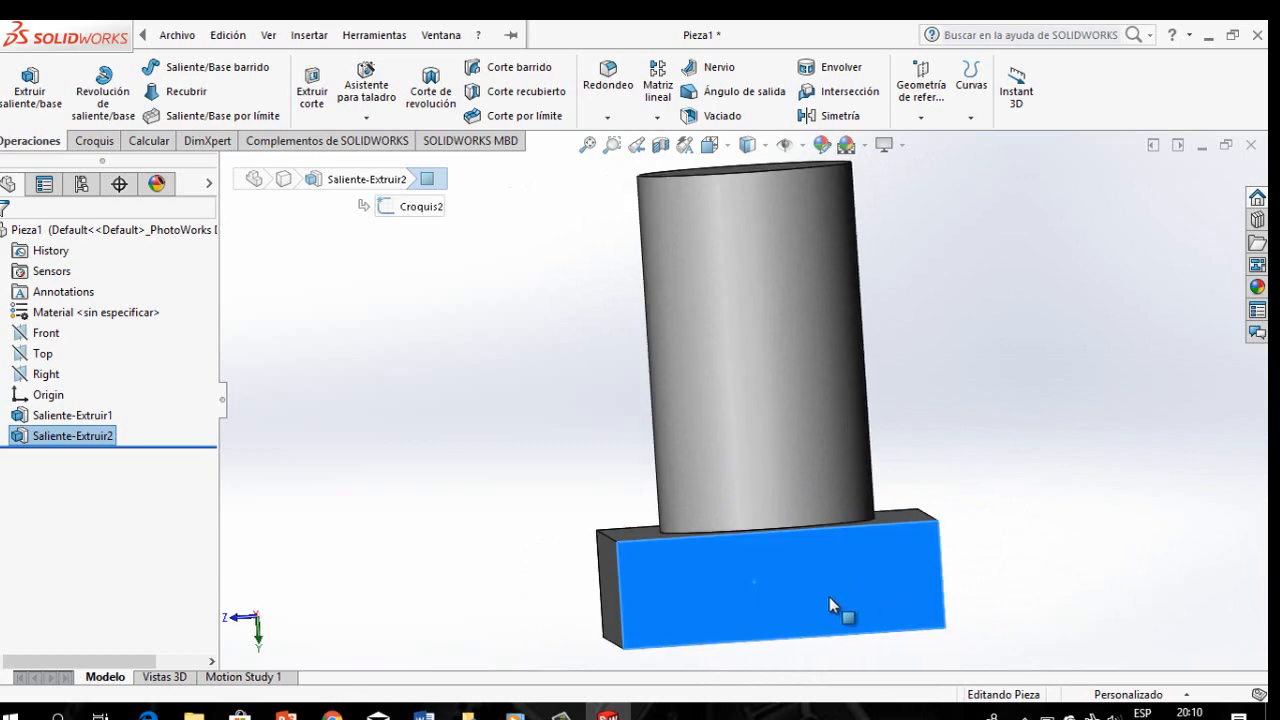
pyautogui.hotkey('ctrl', '8')
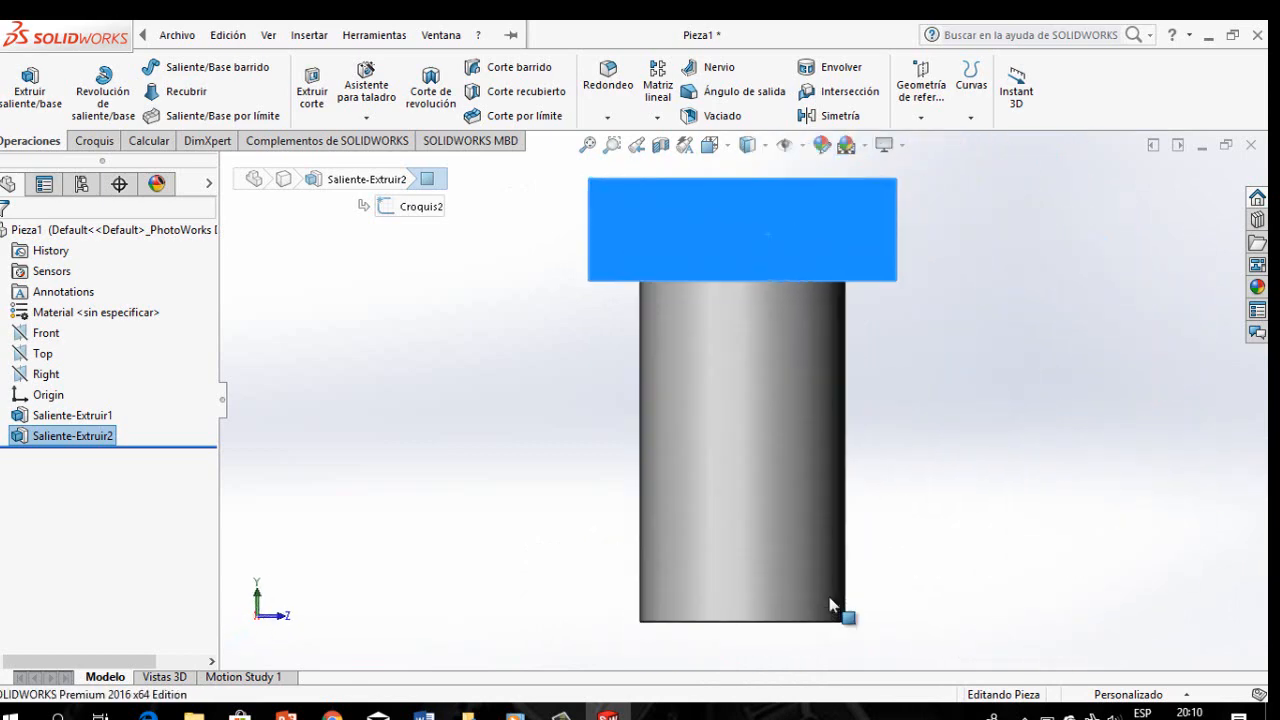
# Step: Examine the block's selected side face and the attached cylinder from several angles
pyautogui.rightClick(758, 222)
pyautogui.click(800, 360)
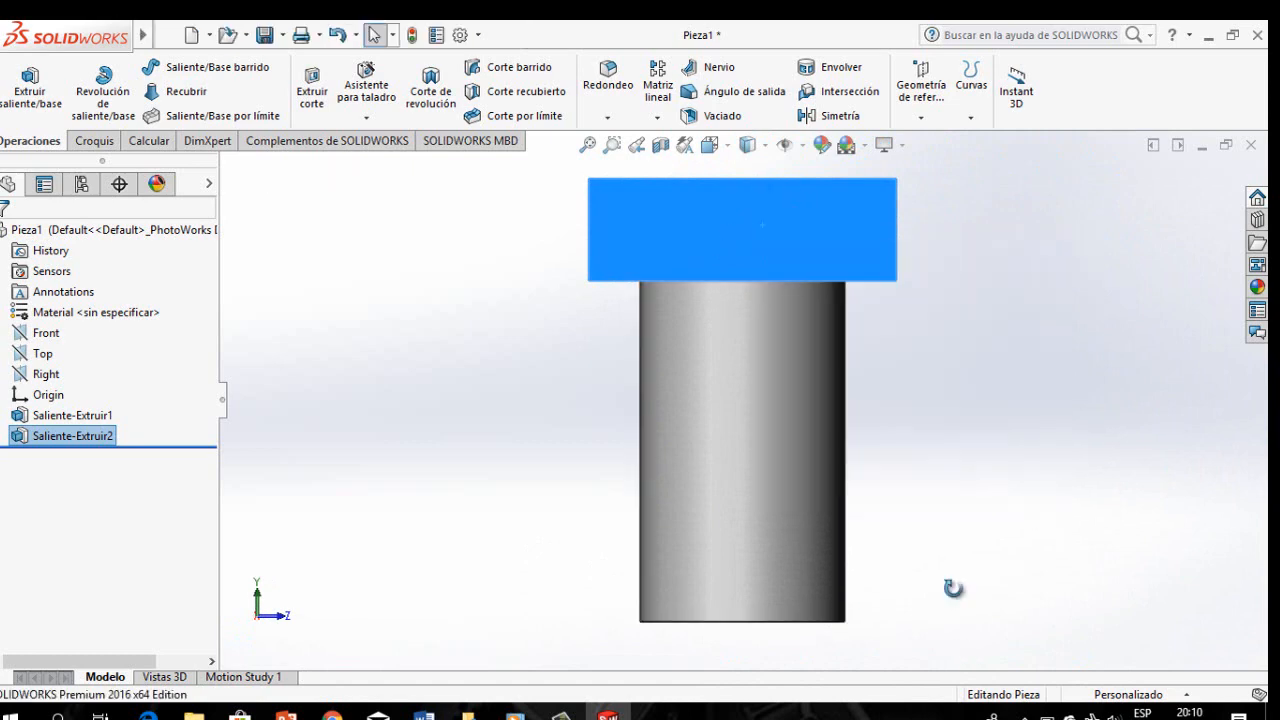
pyautogui.press('Escape')
pyautogui.click(737, 228)
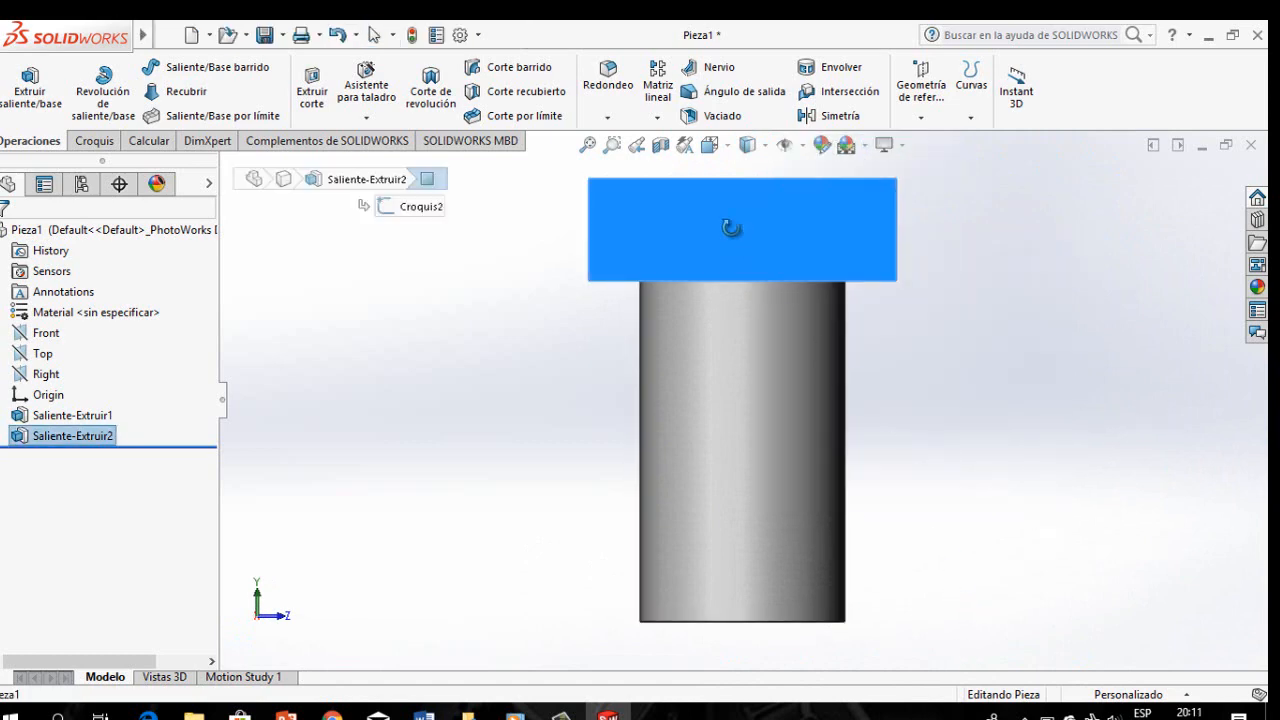
pyautogui.moveTo(731, 228); pyautogui.dragTo(800, 532)
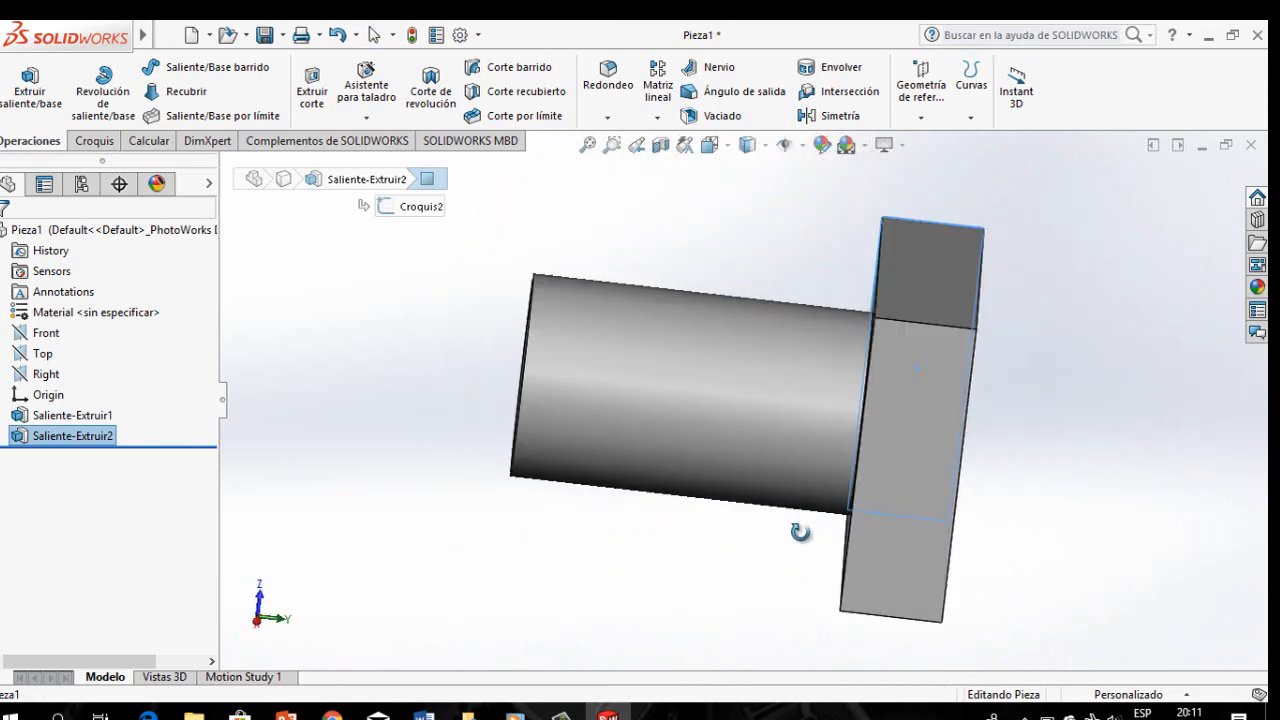
pyautogui.moveTo(557, 434); pyautogui.dragTo(571, 409)
pyautogui.press('Escape')
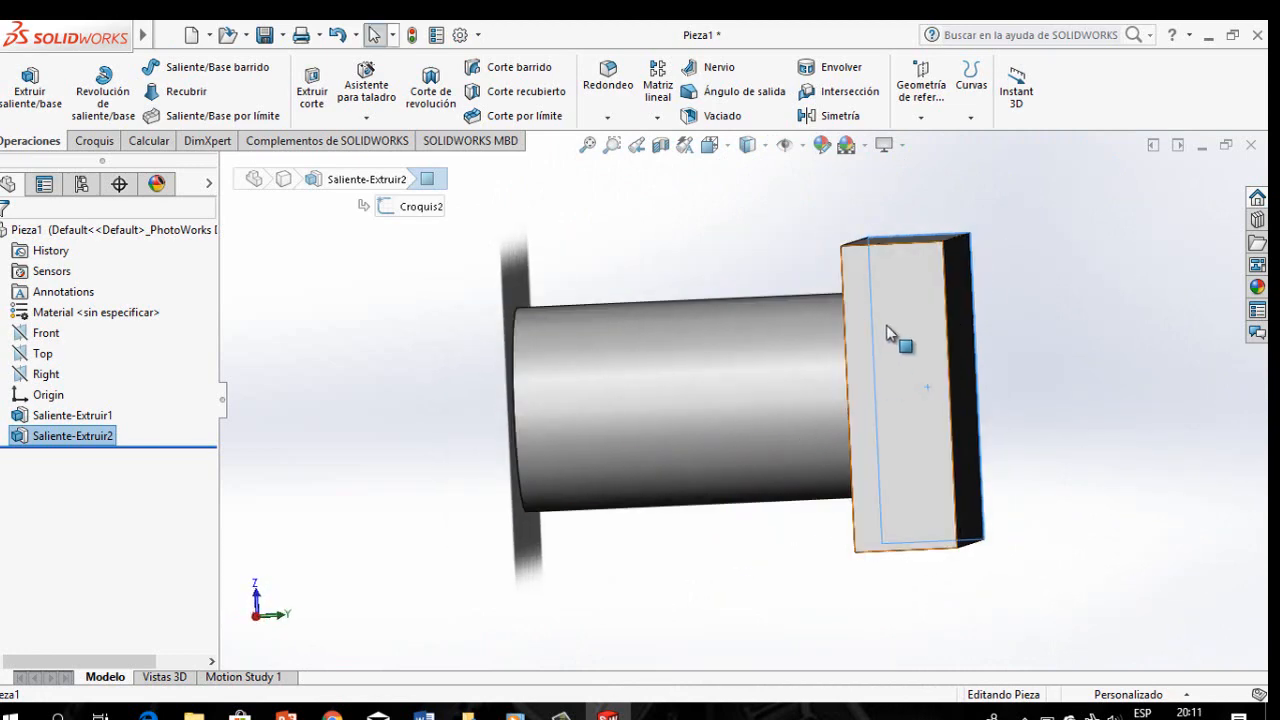
pyautogui.moveTo(888, 358); pyautogui.dragTo(765, 405, button='middle')
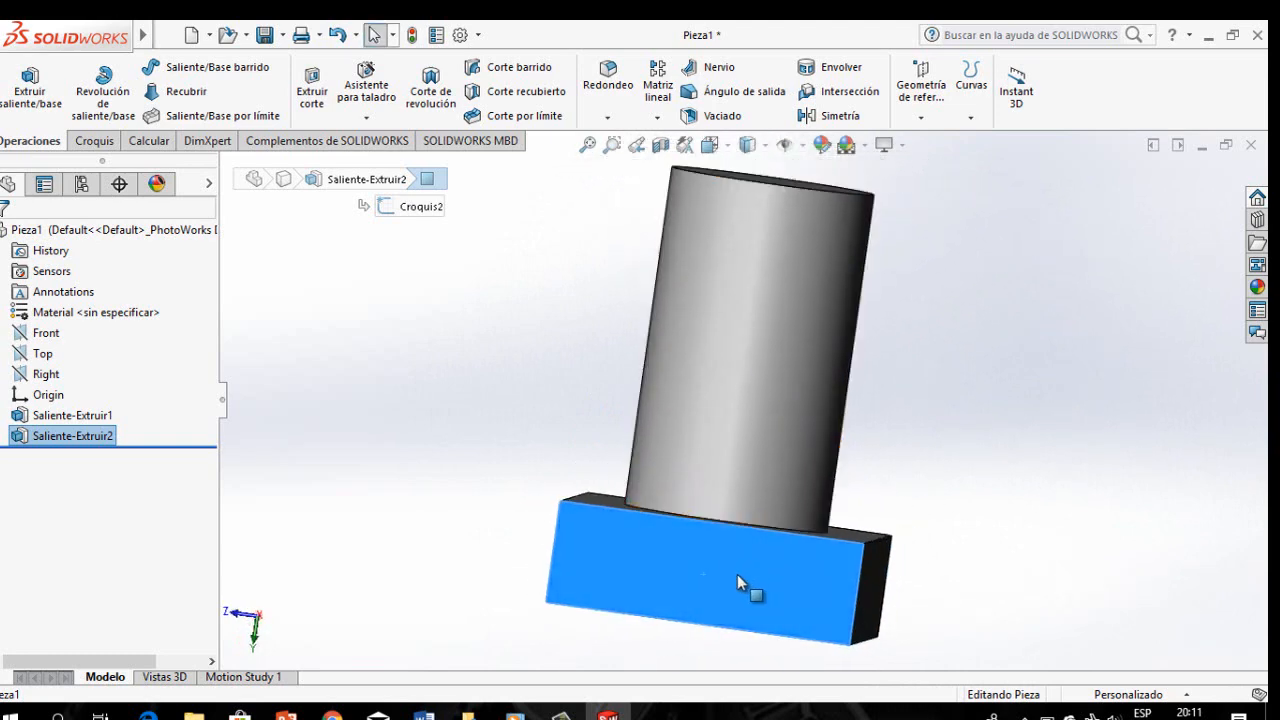
pyautogui.moveTo(737, 574); pyautogui.dragTo(760, 606, button='middle')
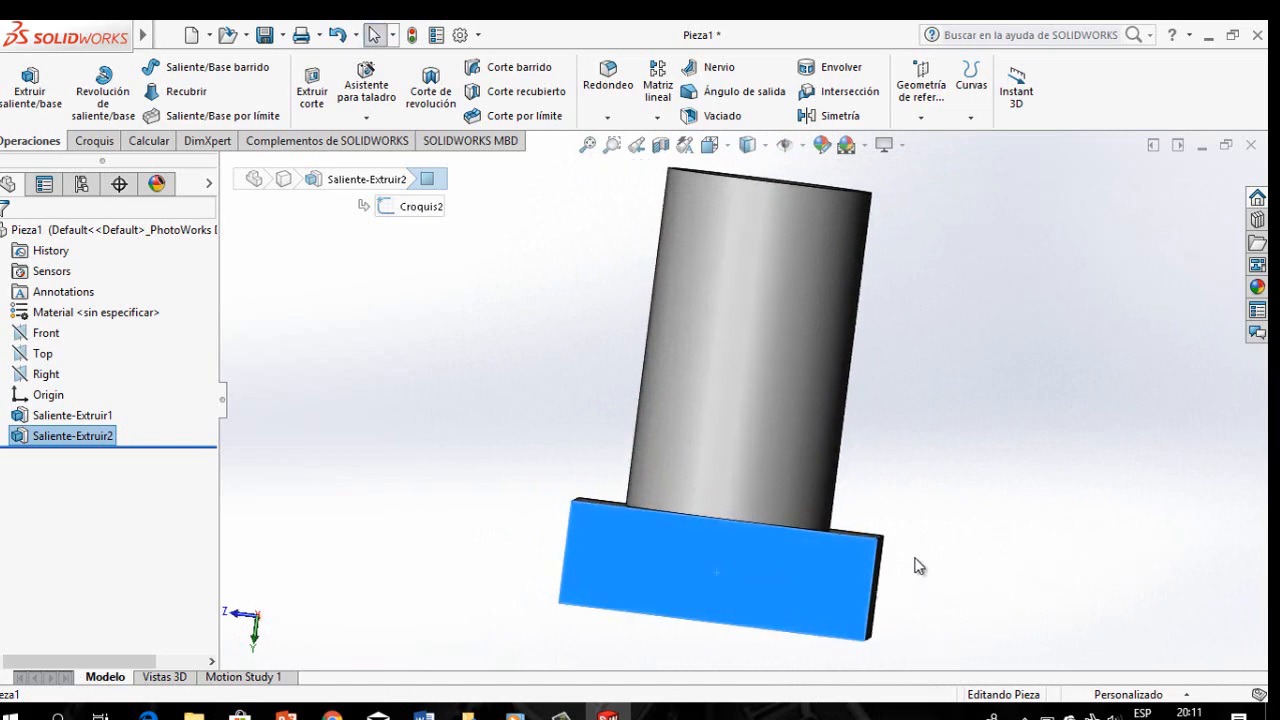
pyautogui.scroll(3, 910, 580)
pyautogui.scroll(-3, 795, 606)
pyautogui.scroll(2, 811, 432)
pyautogui.scroll(-2, 803, 300)
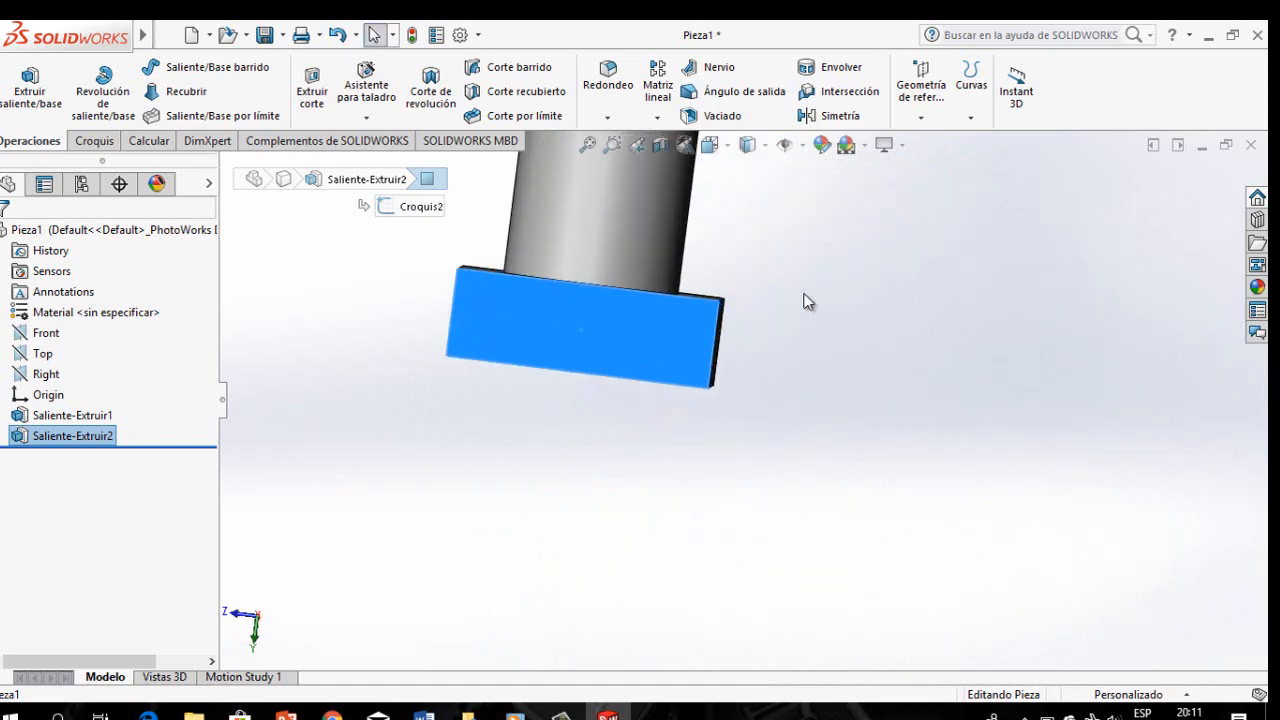
pyautogui.scroll(3, 803, 300)
pyautogui.scroll(-3, 803, 305)
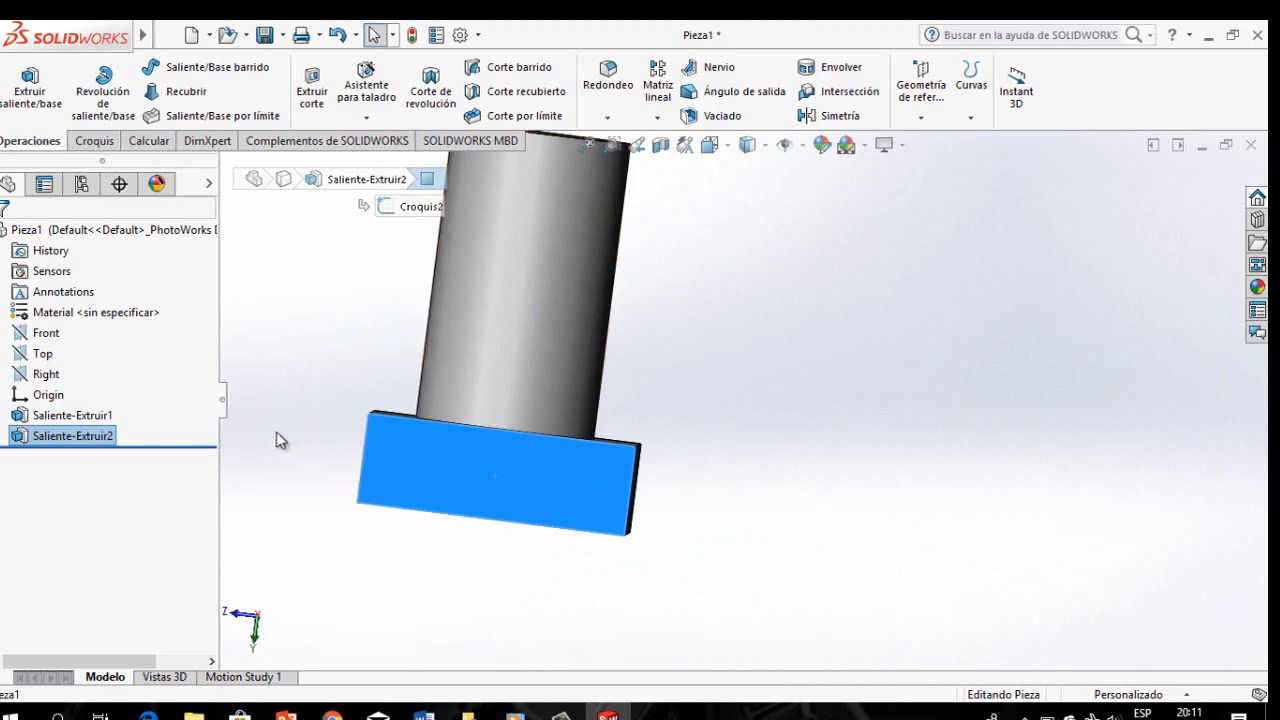
pyautogui.scroll(-2, 290, 440)
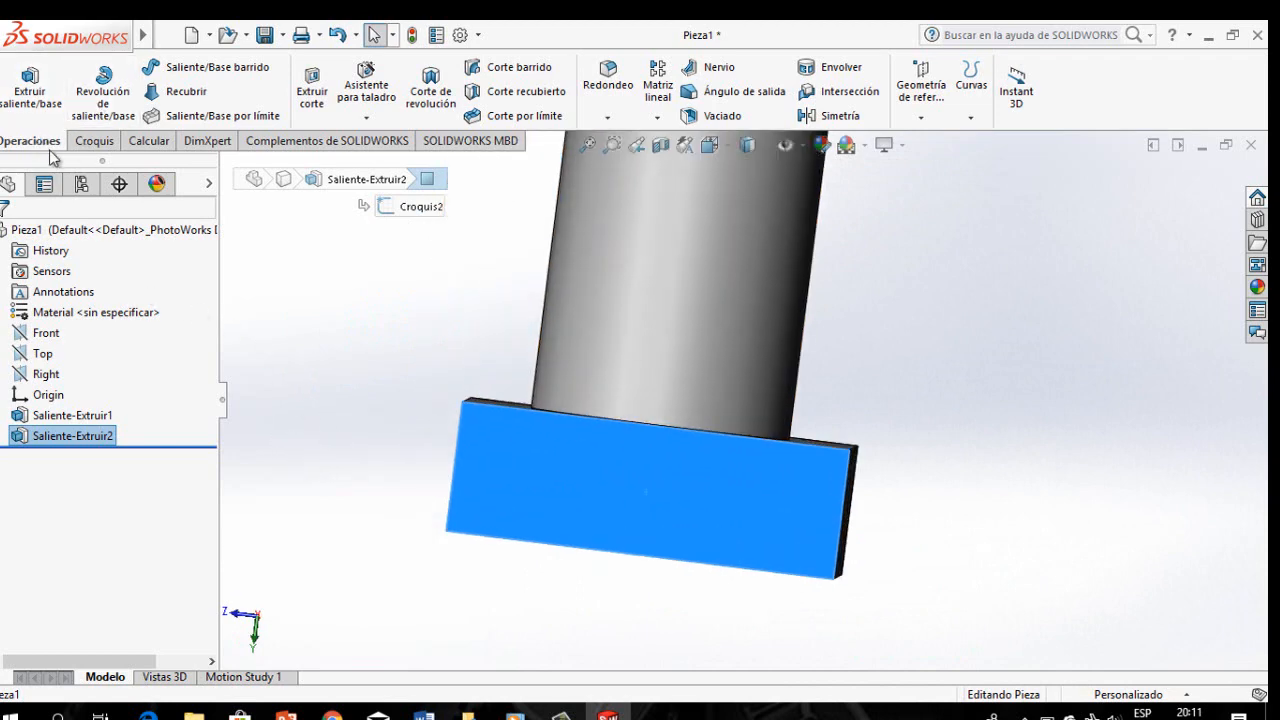
# Step: Start a polygon sketch on the block's selected side face, with 5 sides and the circumscribed circle option
pyautogui.click(104, 145)
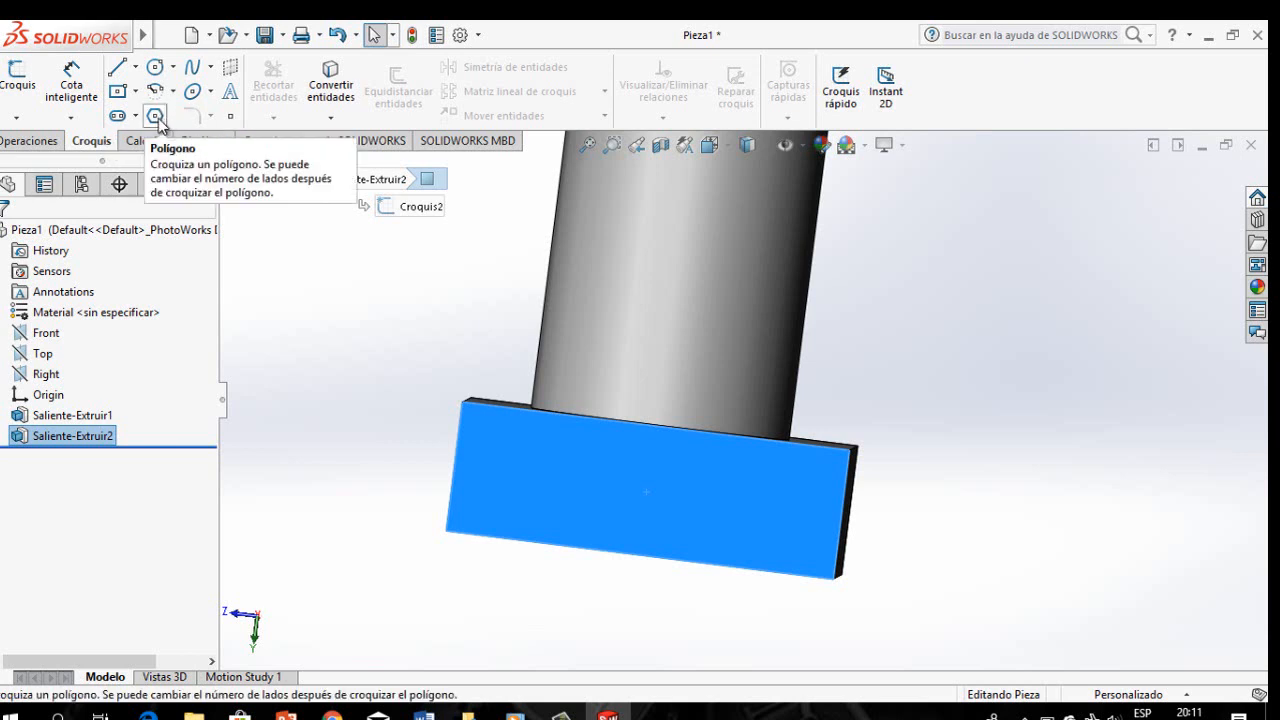
pyautogui.click(155, 116)
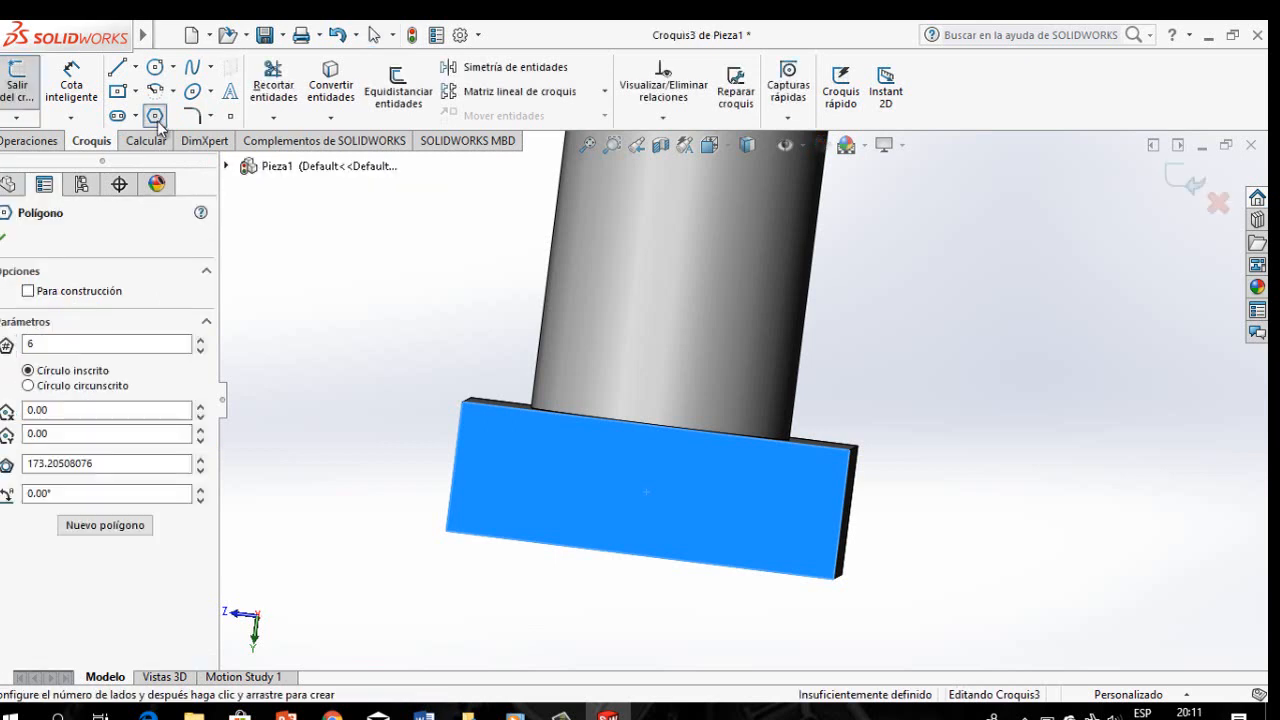
pyautogui.doubleClick(44, 343)
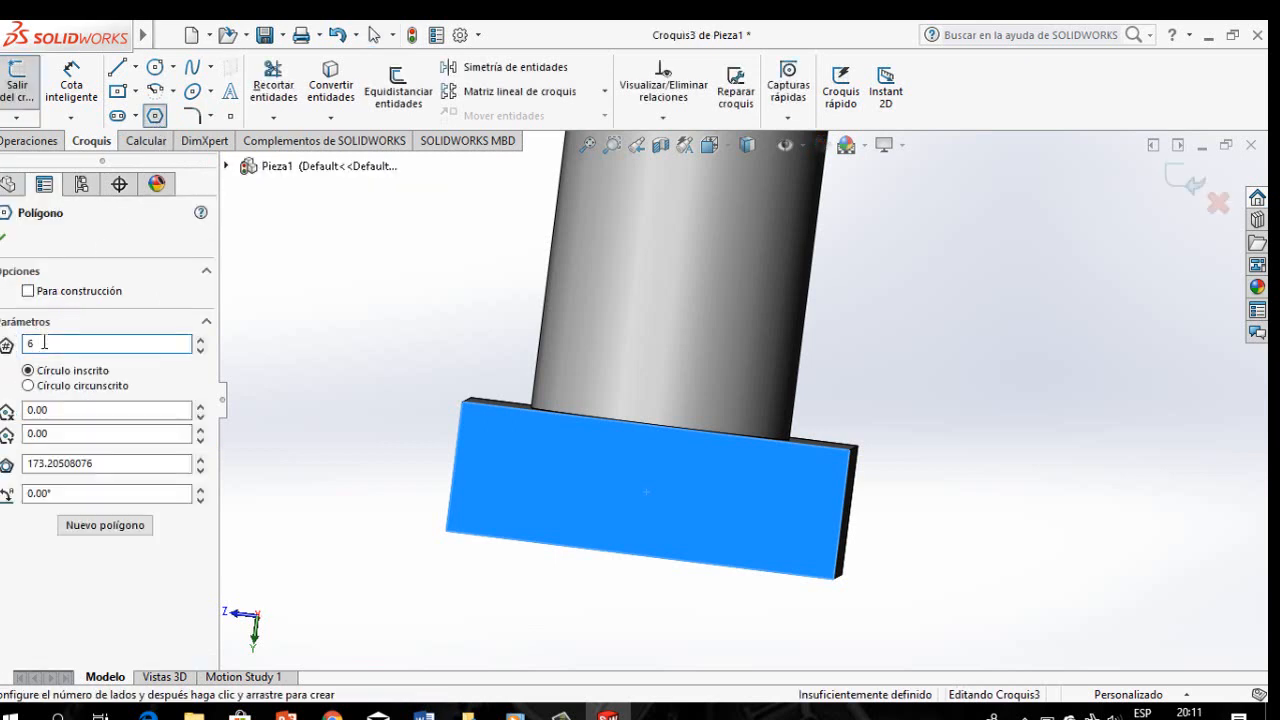
pyautogui.press('BackSpace')
pyautogui.write('5')
pyautogui.click(29, 386)
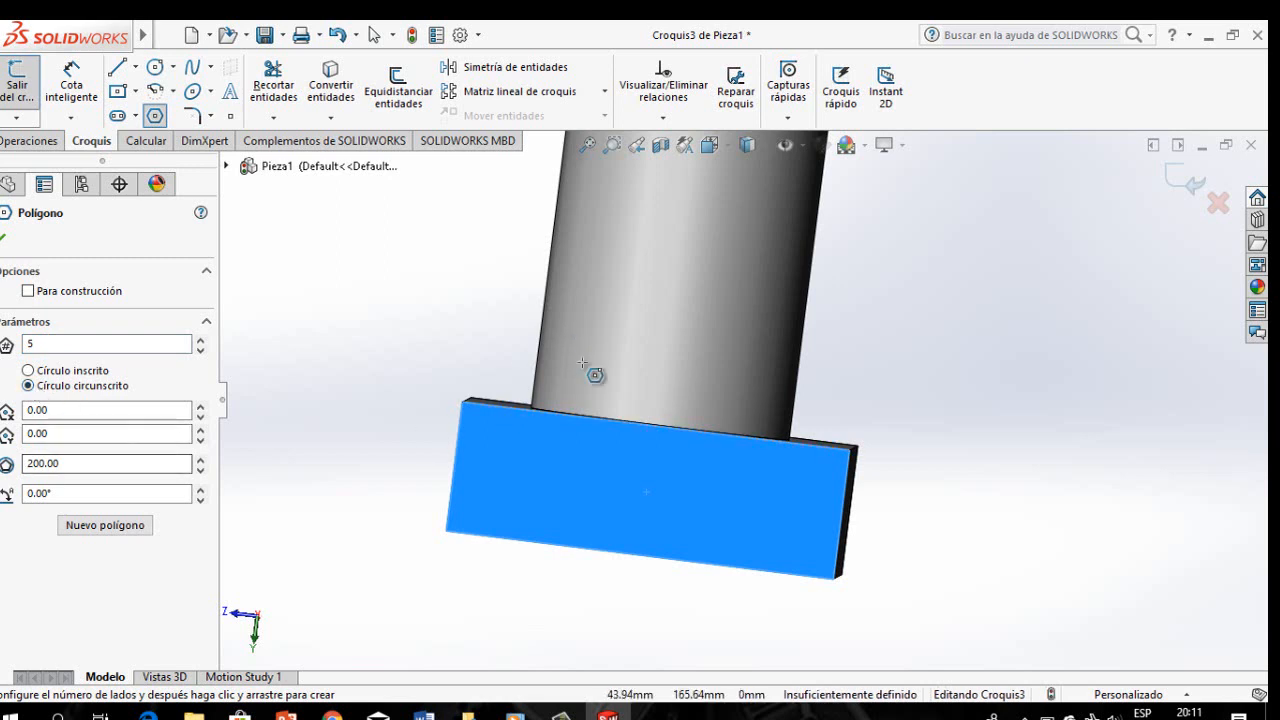
# Step: Inspect the block and cylinder from the front, right and oblique directions, finishing on a close view of the sketch face
pyautogui.moveTo(606, 433); pyautogui.dragTo(685, 192, button='middle')
pyautogui.moveTo(524, 590); pyautogui.dragTo(533, 525, button='middle')
pyautogui.scroll(-3, 638, 590)
pyautogui.scroll(6, 644, 575)
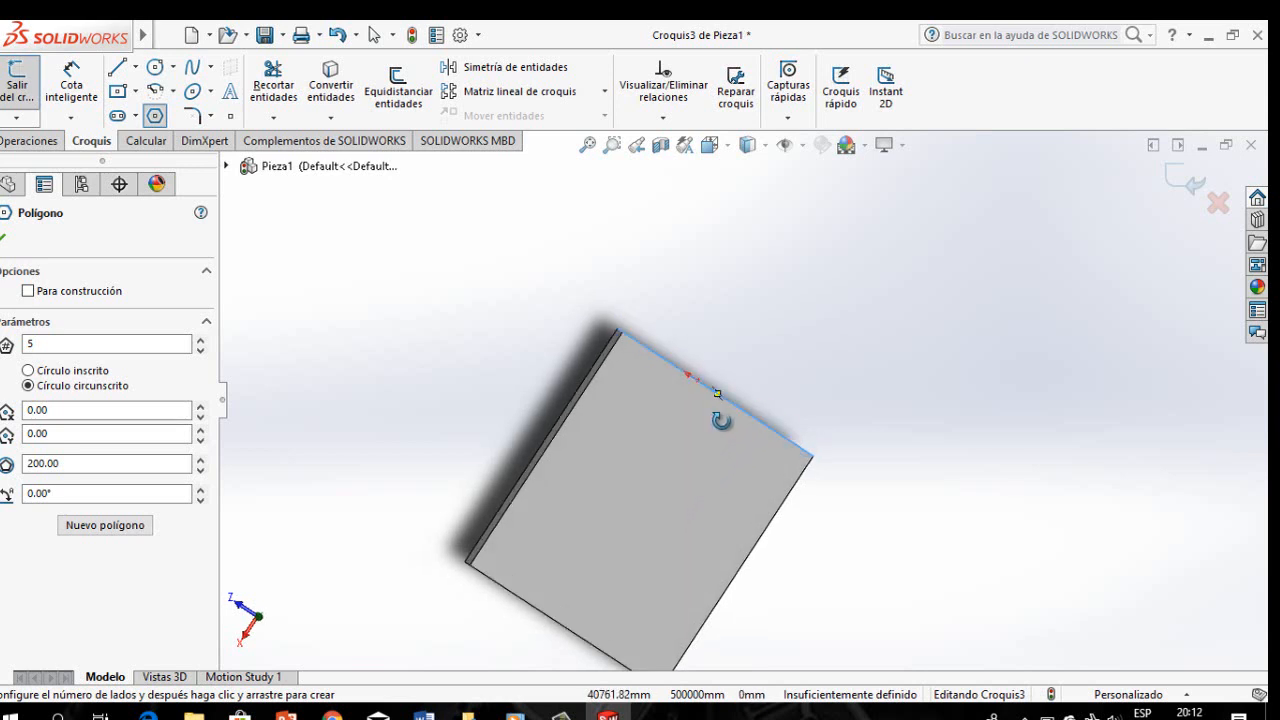
pyautogui.moveTo(723, 423); pyautogui.dragTo(625, 622, button='middle')
pyautogui.scroll(5, 660, 608)
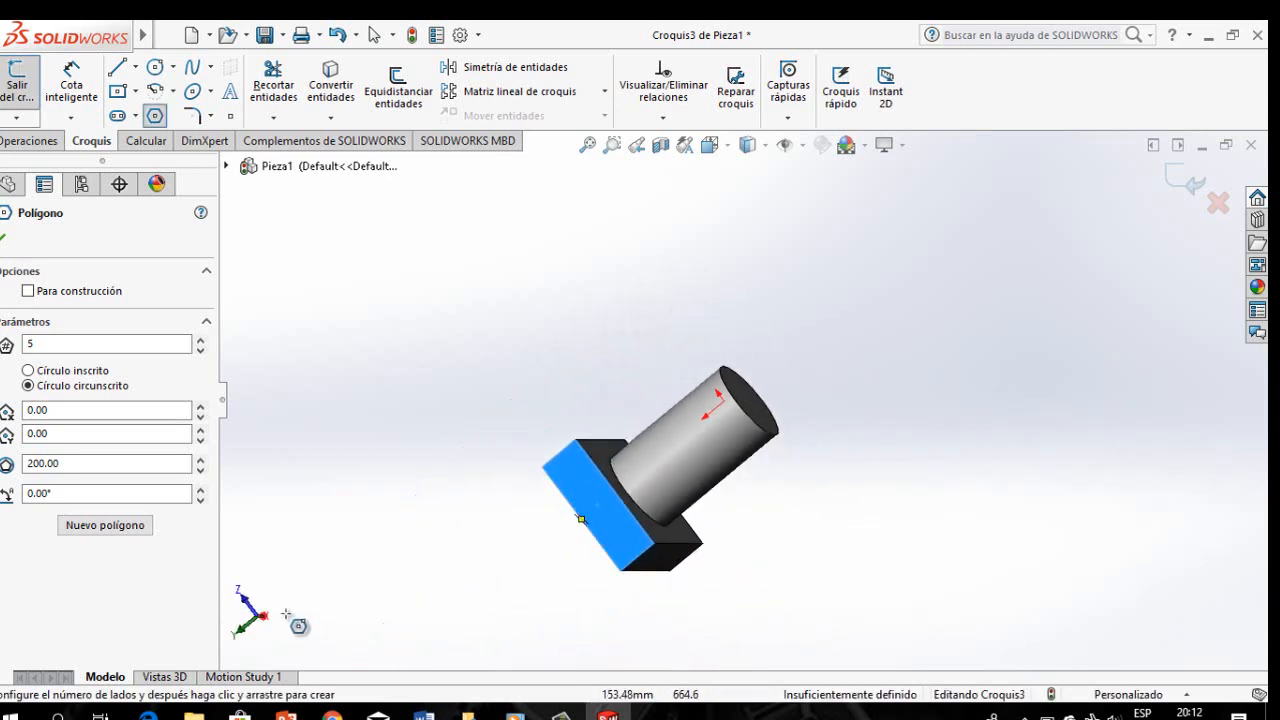
pyautogui.click(246, 601)
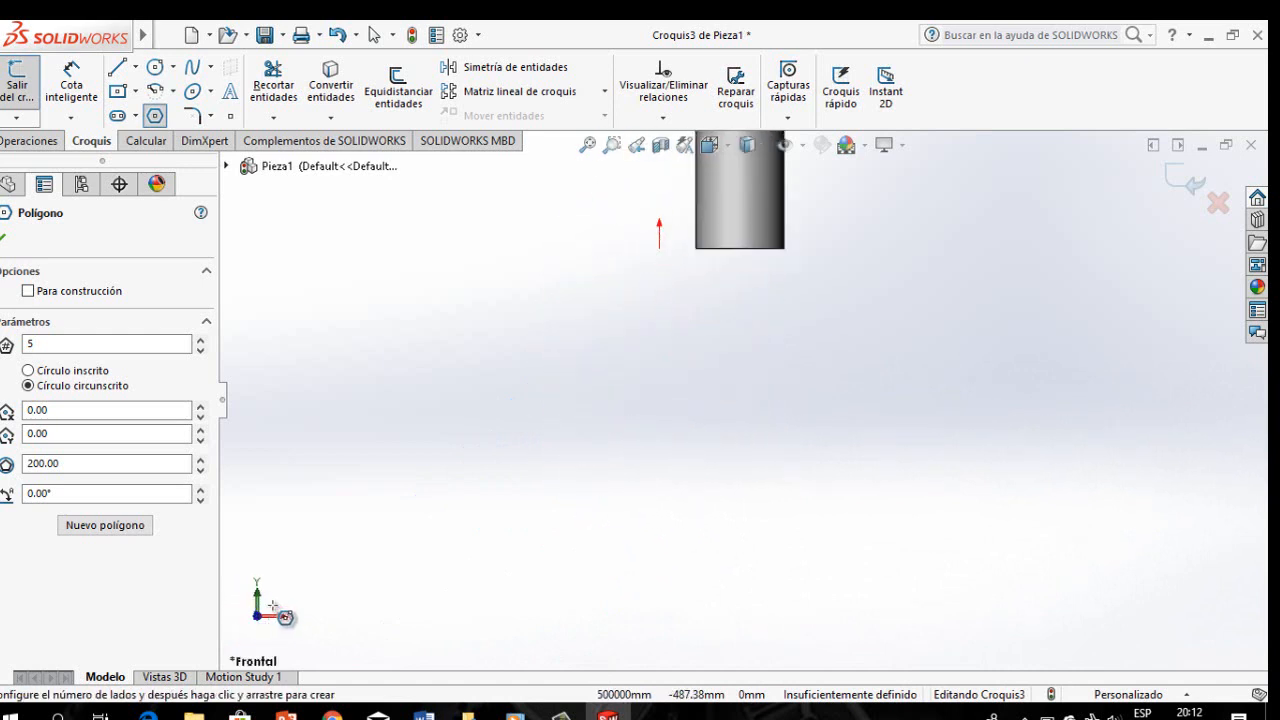
pyautogui.click(288, 627)
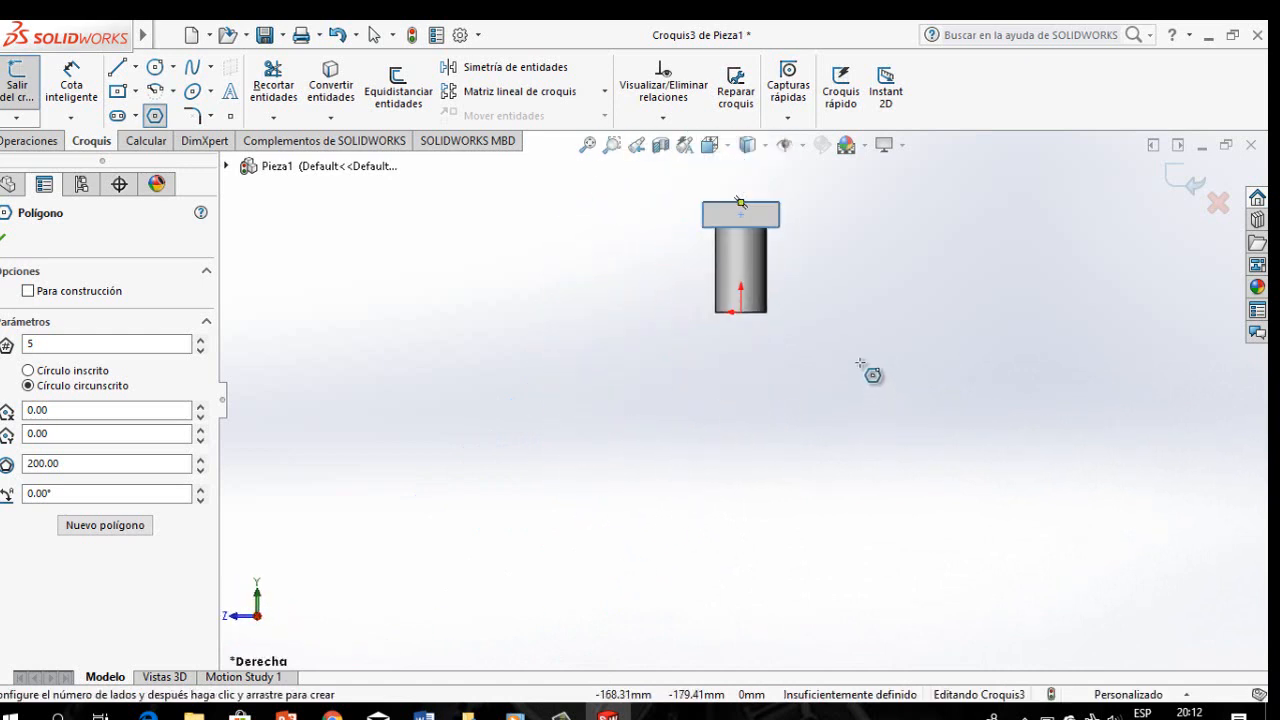
pyautogui.scroll(-5, 776, 222)
pyautogui.moveTo(685, 318); pyautogui.dragTo(556, 354, button='middle')
pyautogui.moveTo(888, 295); pyautogui.dragTo(769, 317, button='middle')
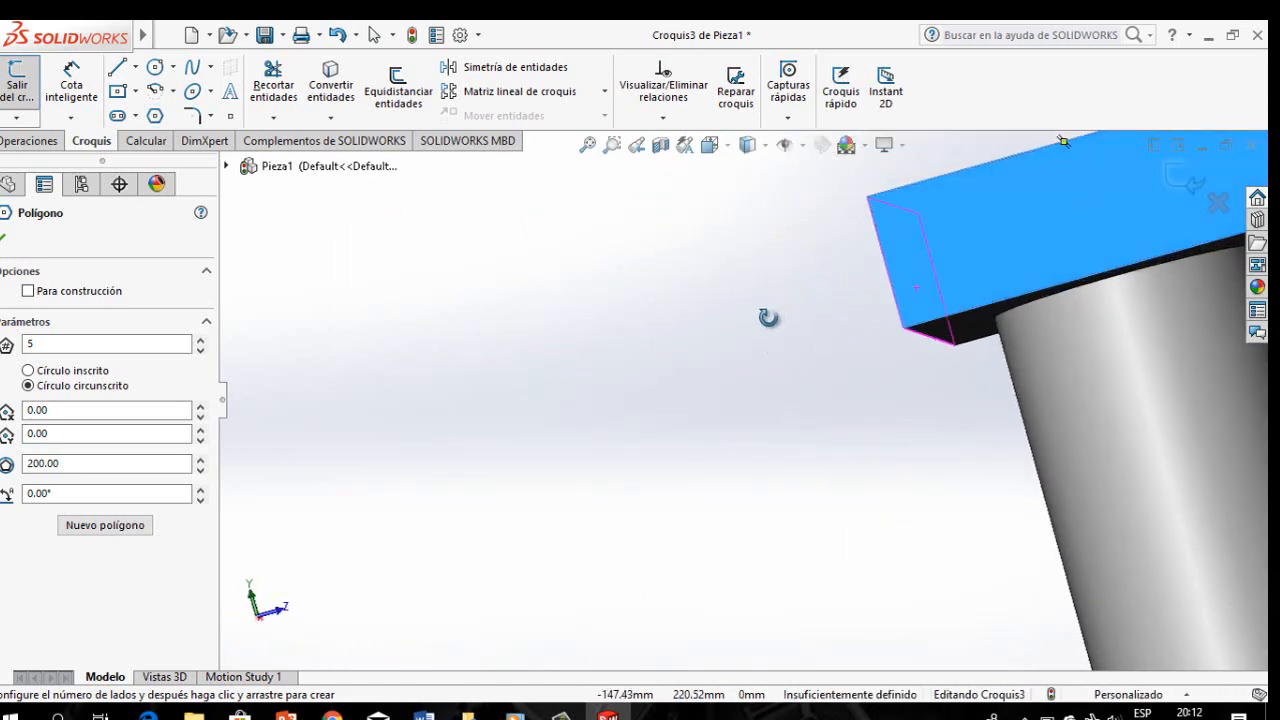
pyautogui.scroll(4, 972, 270)
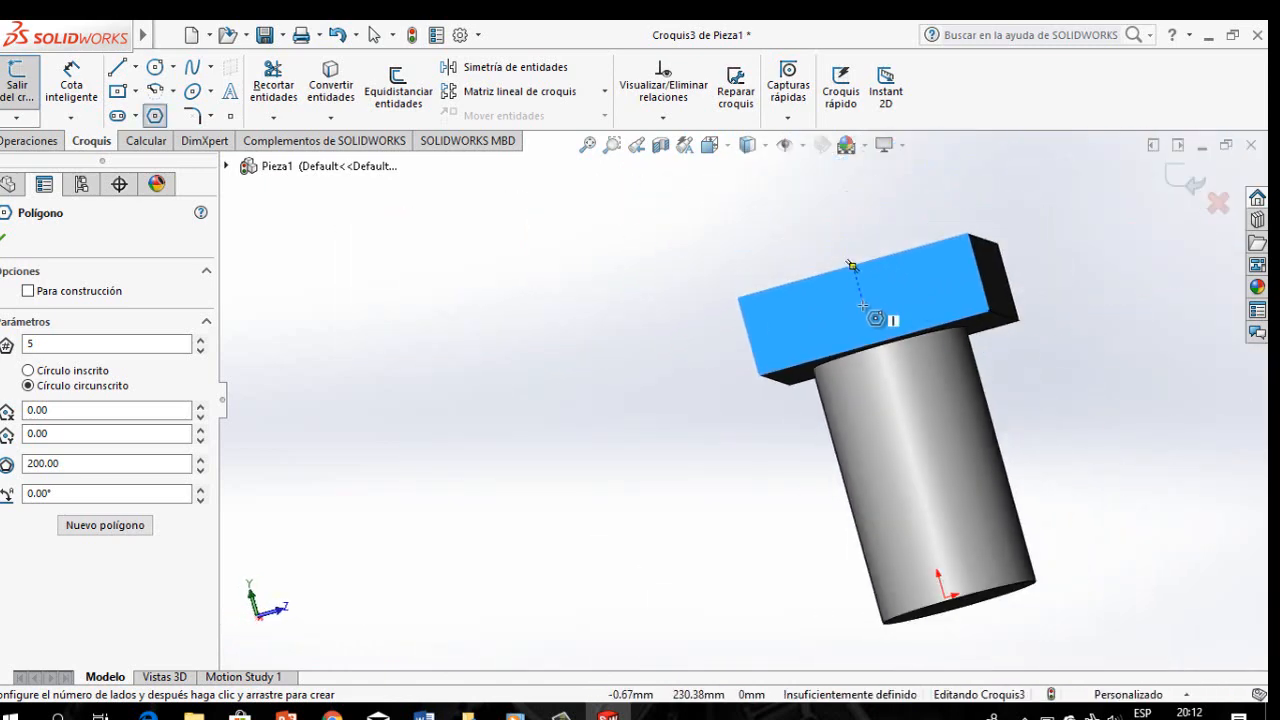
pyautogui.moveTo(874, 393); pyautogui.dragTo(957, 600, button='middle')
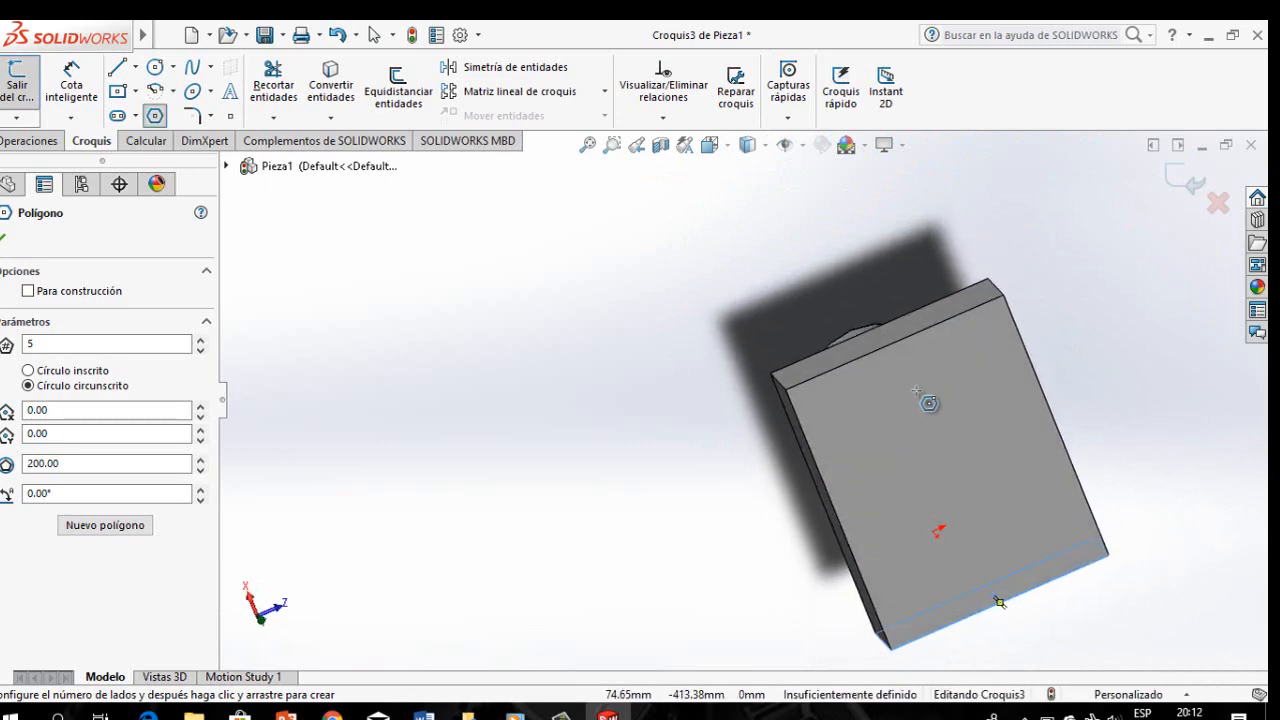
pyautogui.moveTo(931, 403); pyautogui.dragTo(758, 542, button='middle')
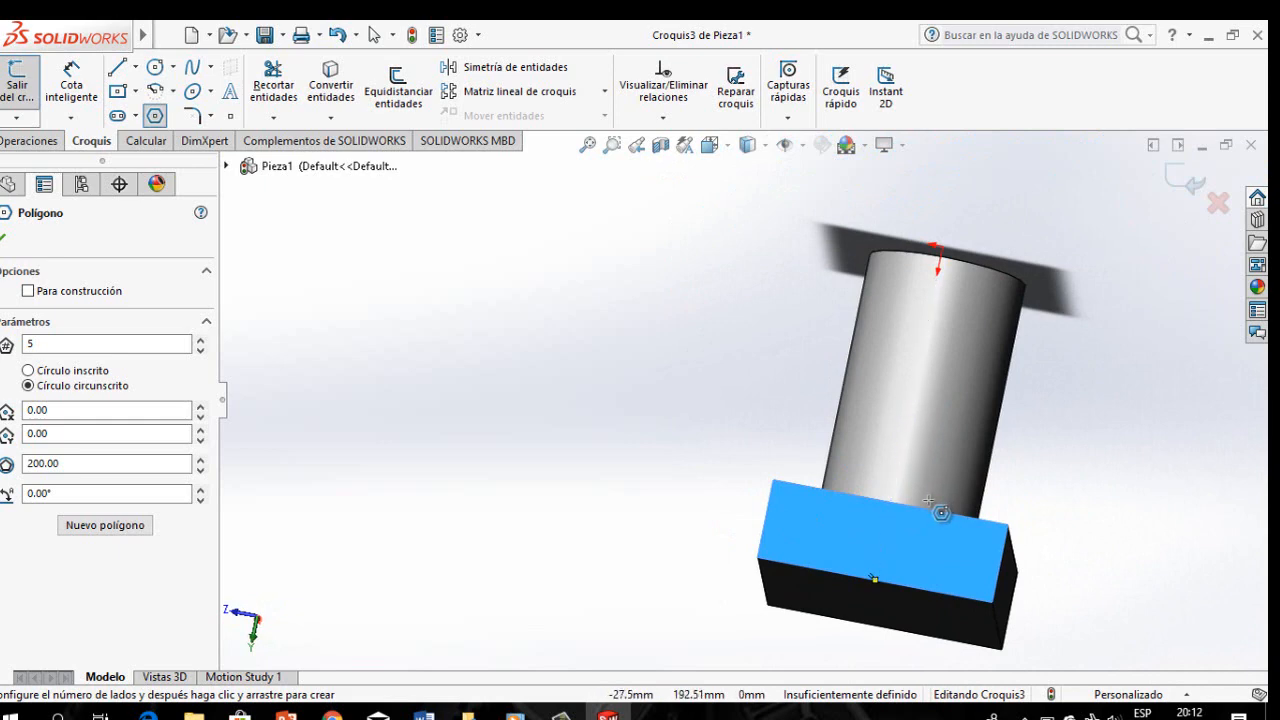
pyautogui.scroll(2, 950, 518)
pyautogui.scroll(-5, 846, 523)
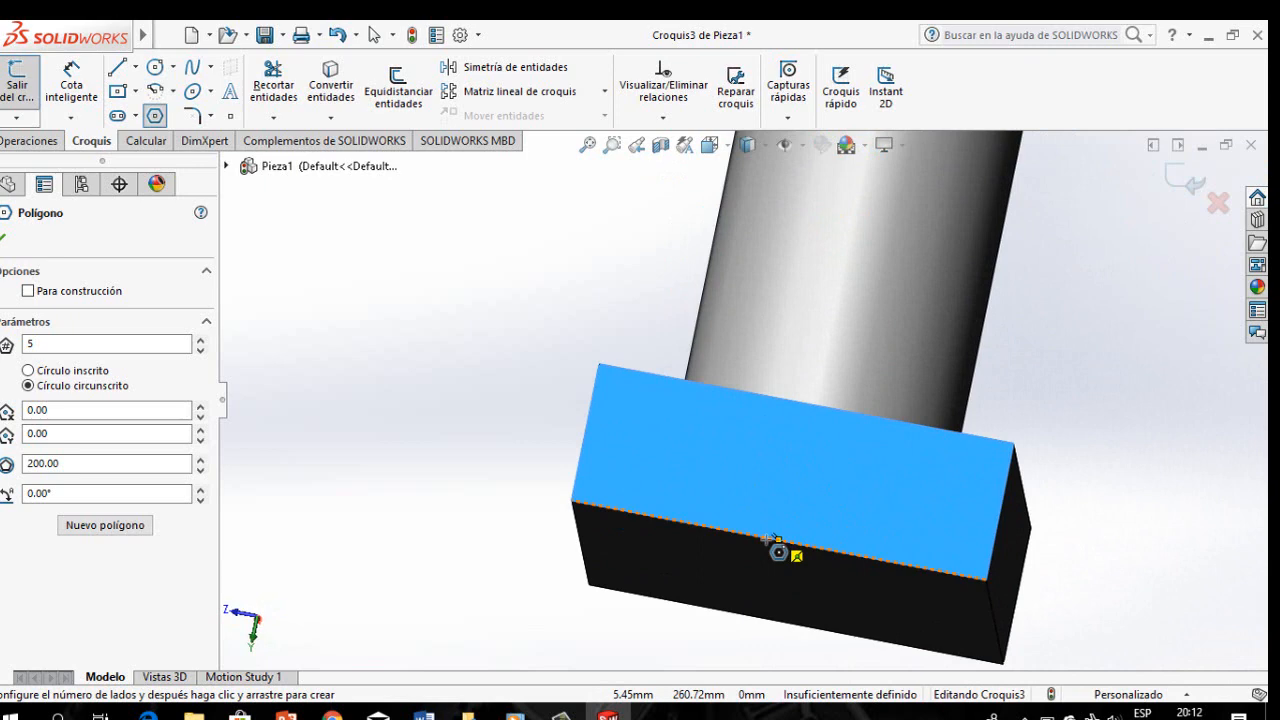
pyautogui.scroll(3, 759, 518)
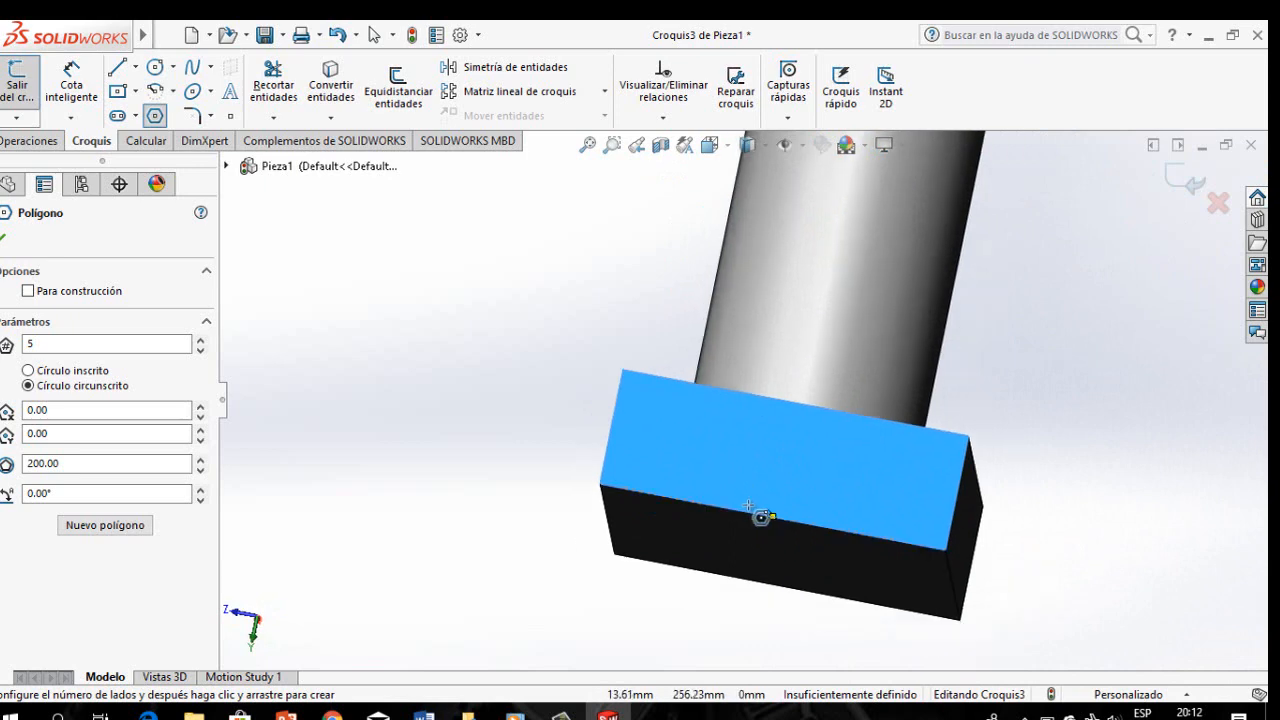
pyautogui.scroll(-2, 788, 392)
pyautogui.scroll(-1, 788, 392)
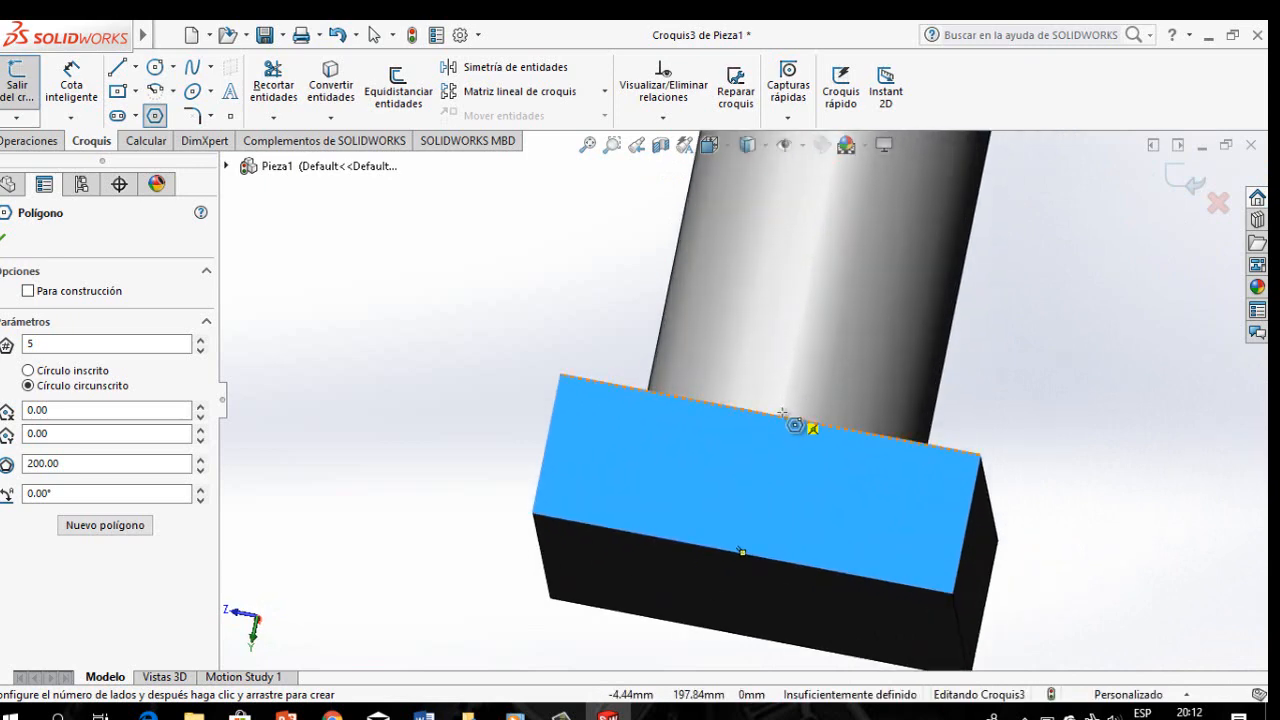
# Step: Sketch two pentagons on the block's side face, one near each end, with radii of about 17 mm and 20 mm
pyautogui.click(3, 240)
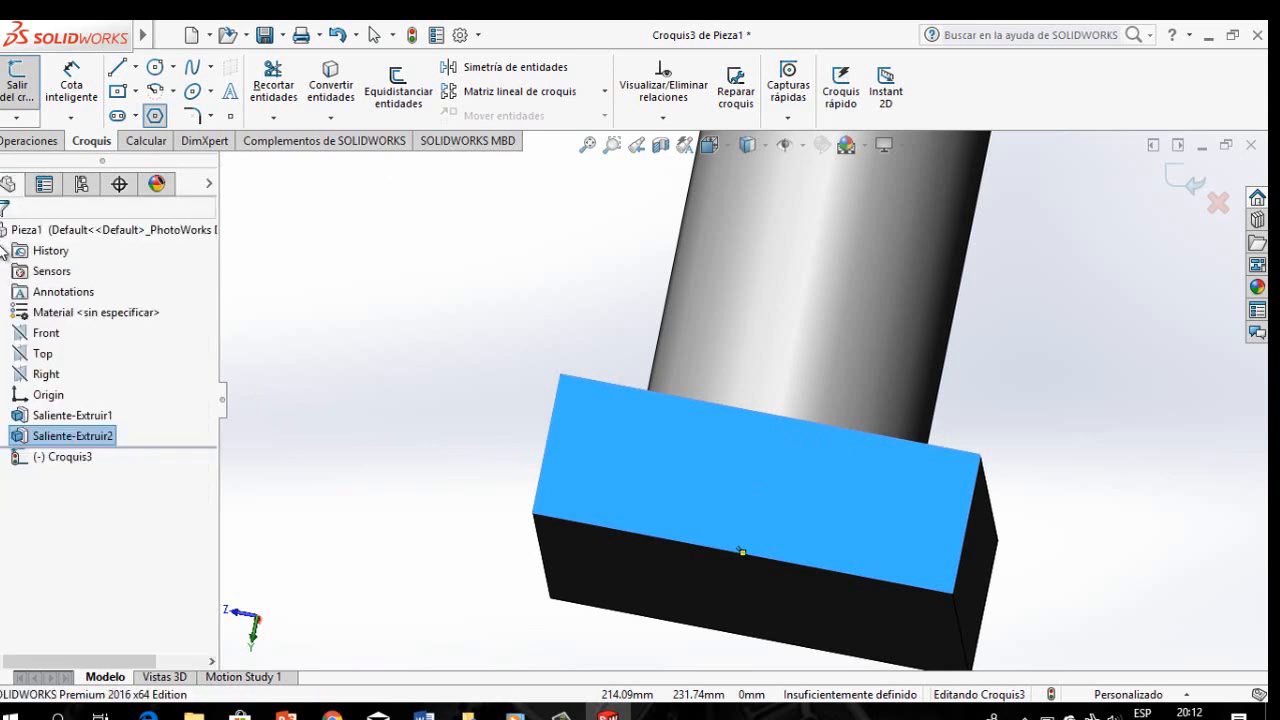
pyautogui.click(594, 429)
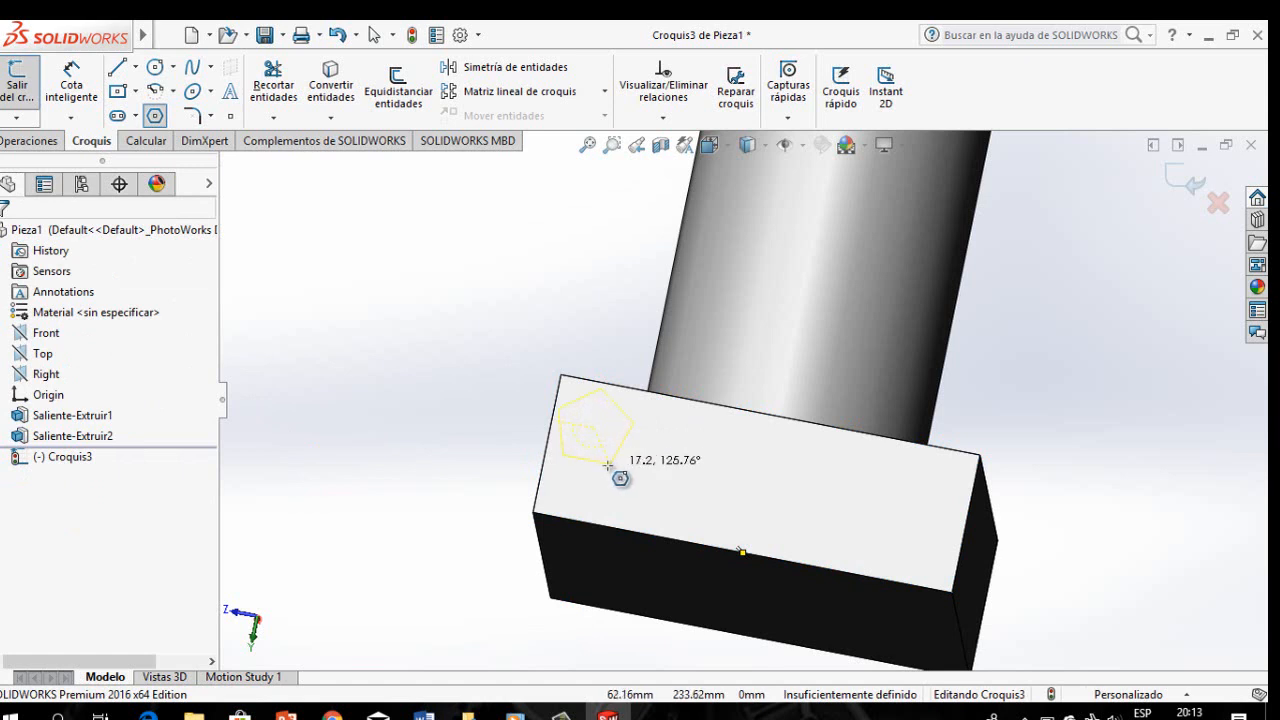
pyautogui.click(607, 465)
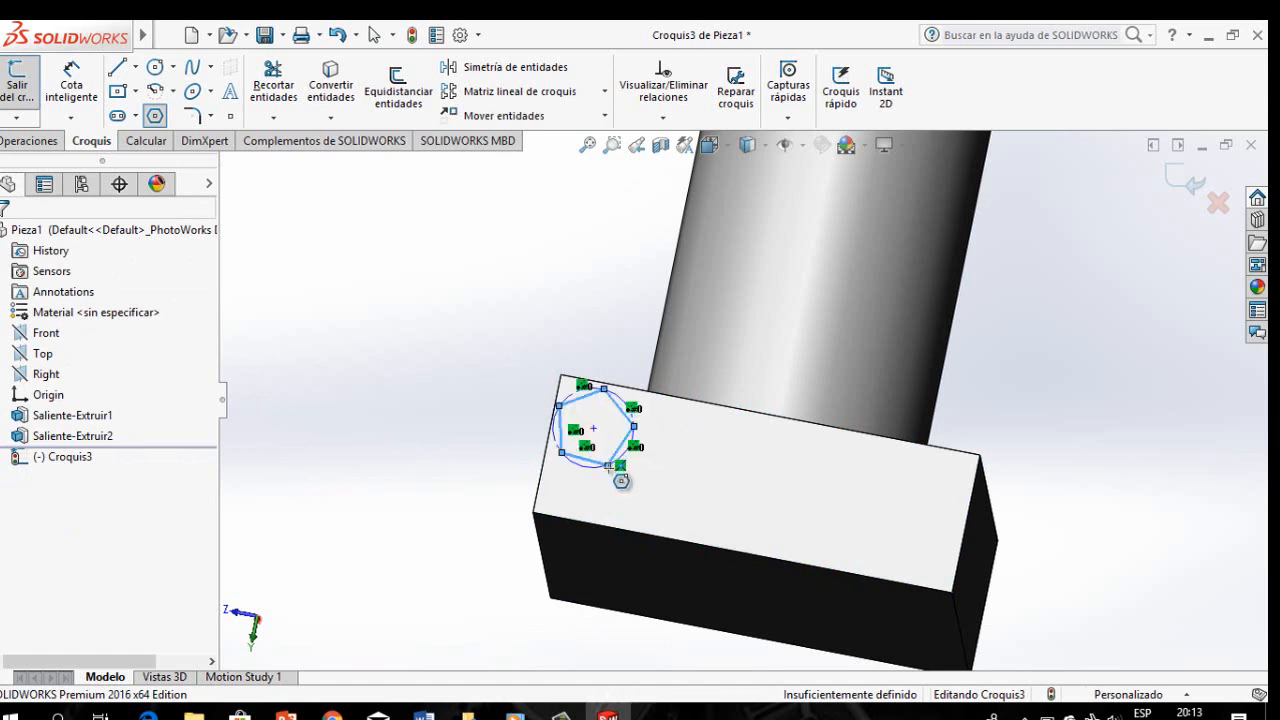
pyautogui.click(849, 484)
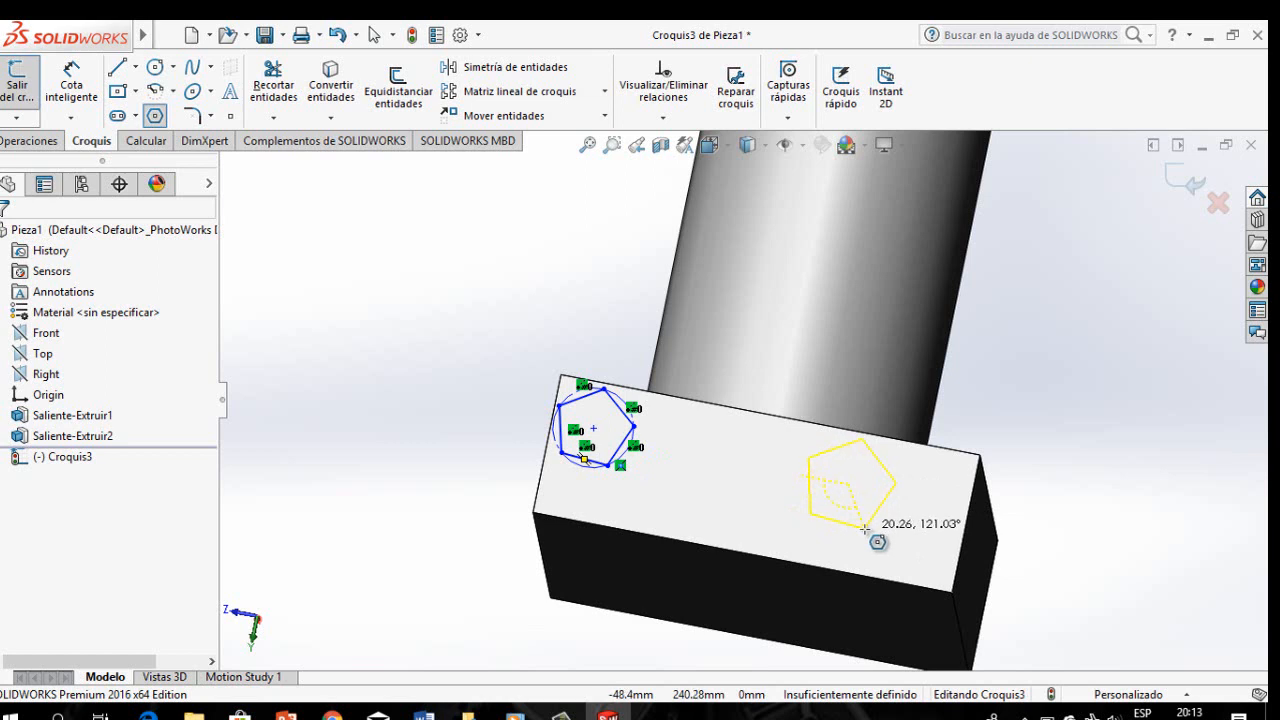
pyautogui.click(867, 529)
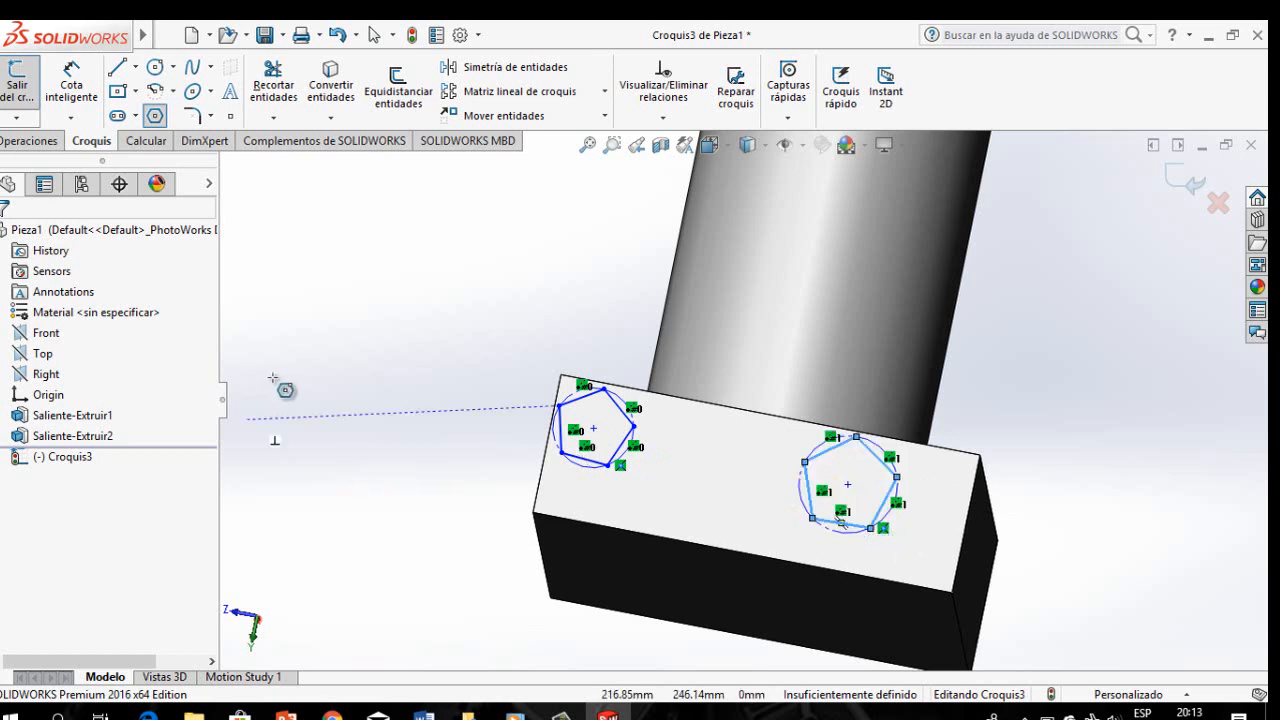
pyautogui.press('Escape')
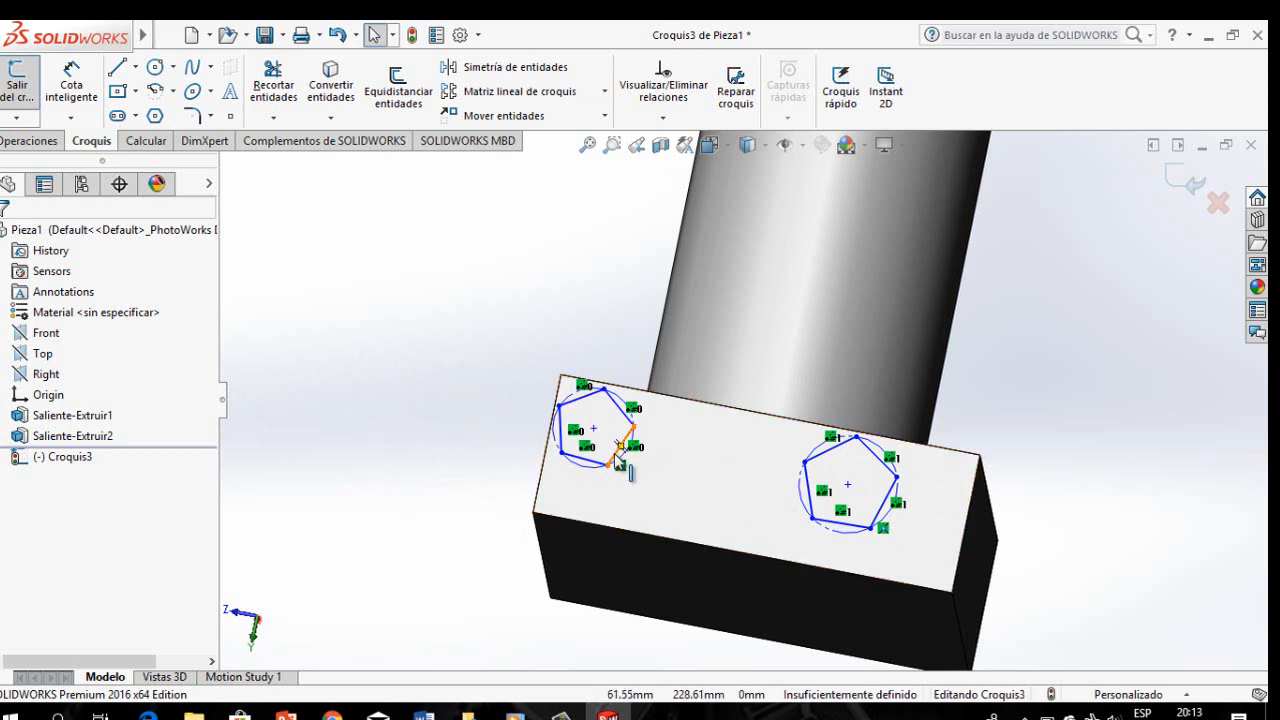
# Step: Select the whole first pentagon with its construction circle and move it inward from the face's corner, enlarging it slightly
pyautogui.moveTo(615, 456)
pyautogui.mouseDown()
pyautogui.moveTo(629, 474)
pyautogui.moveTo(616, 462)
pyautogui.mouseUp()
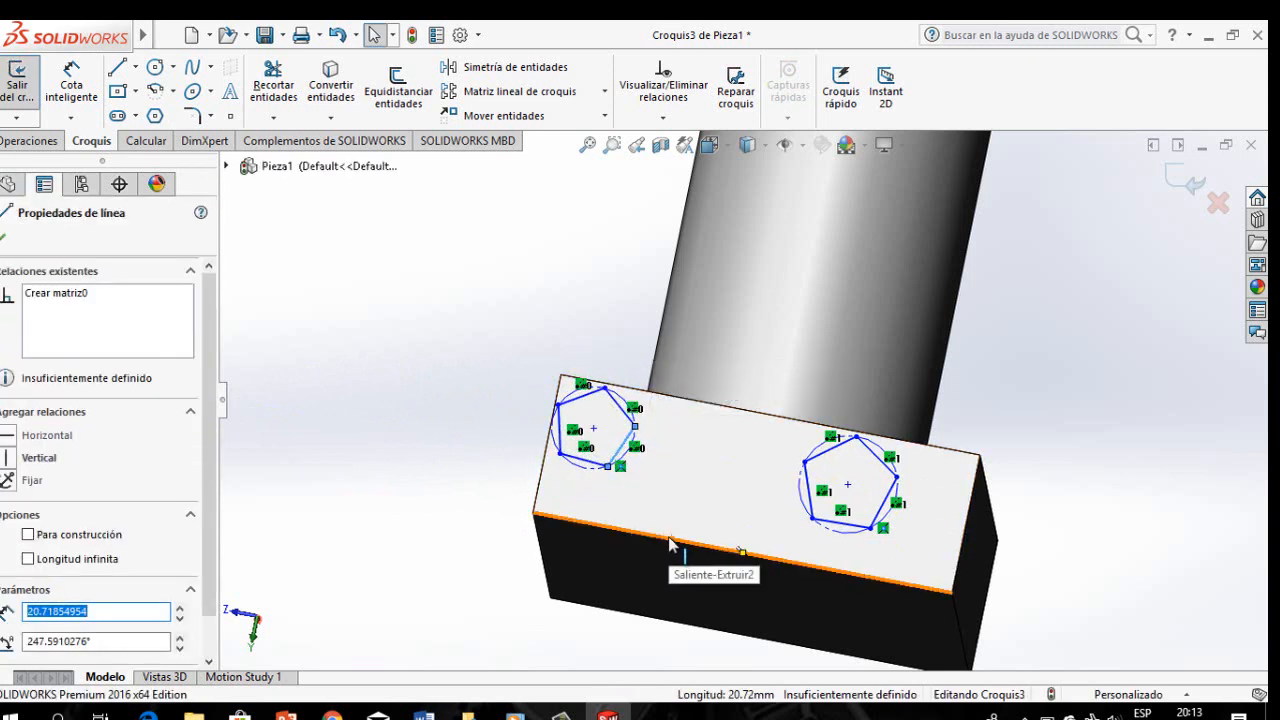
pyautogui.click(347, 383)
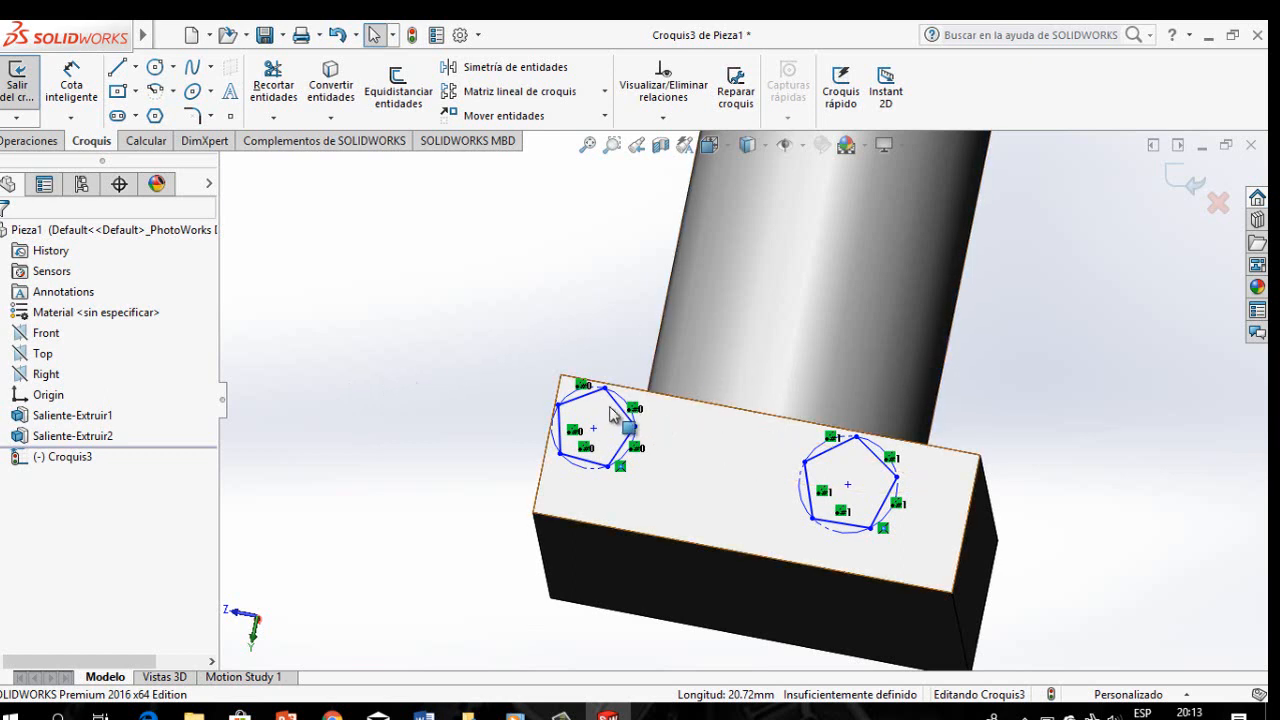
pyautogui.moveTo(676, 462); pyautogui.dragTo(528, 388)
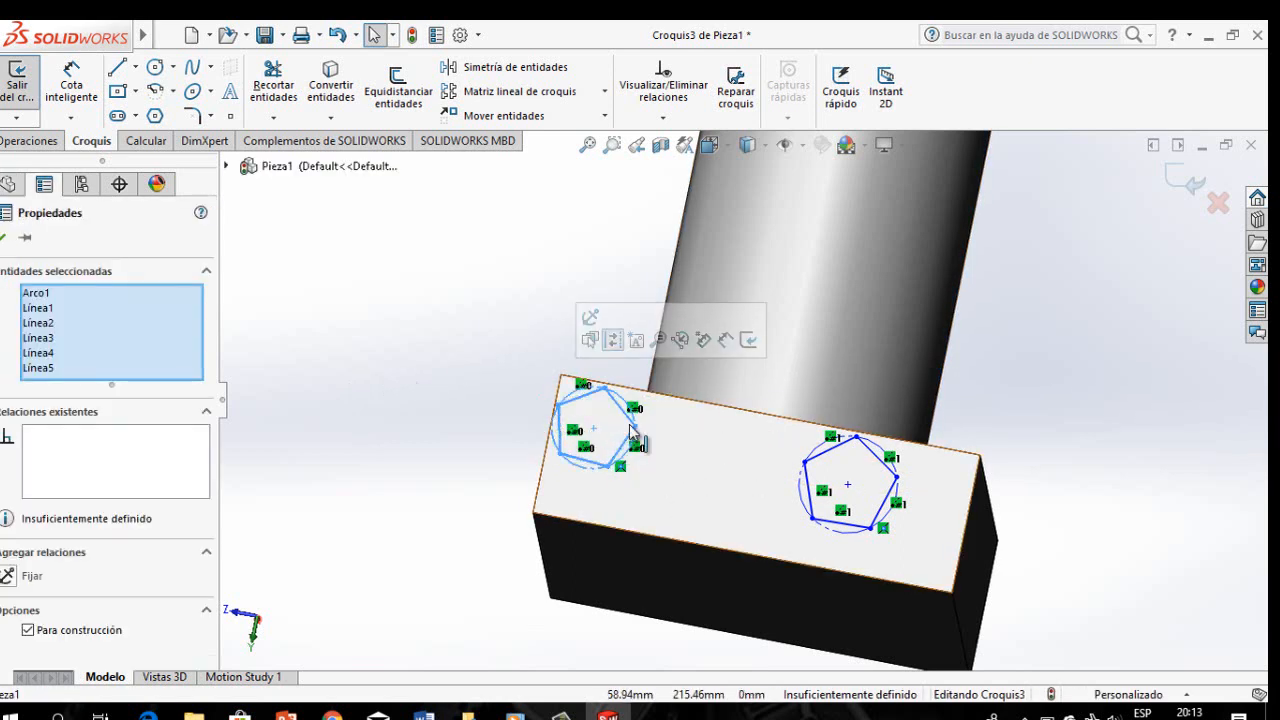
pyautogui.moveTo(632, 432); pyautogui.dragTo(658, 452)
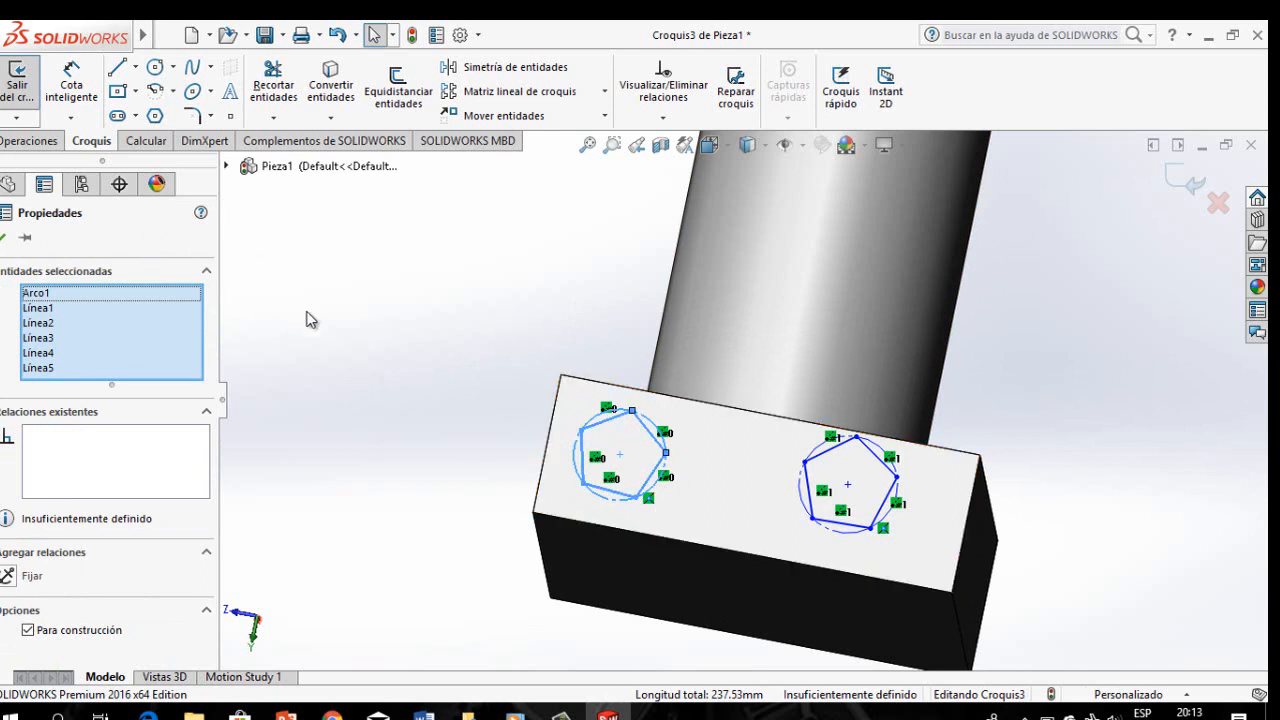
# Step: Dimension the upper side of the first pentagon and set its length to 30 mm
pyautogui.click(74, 90)
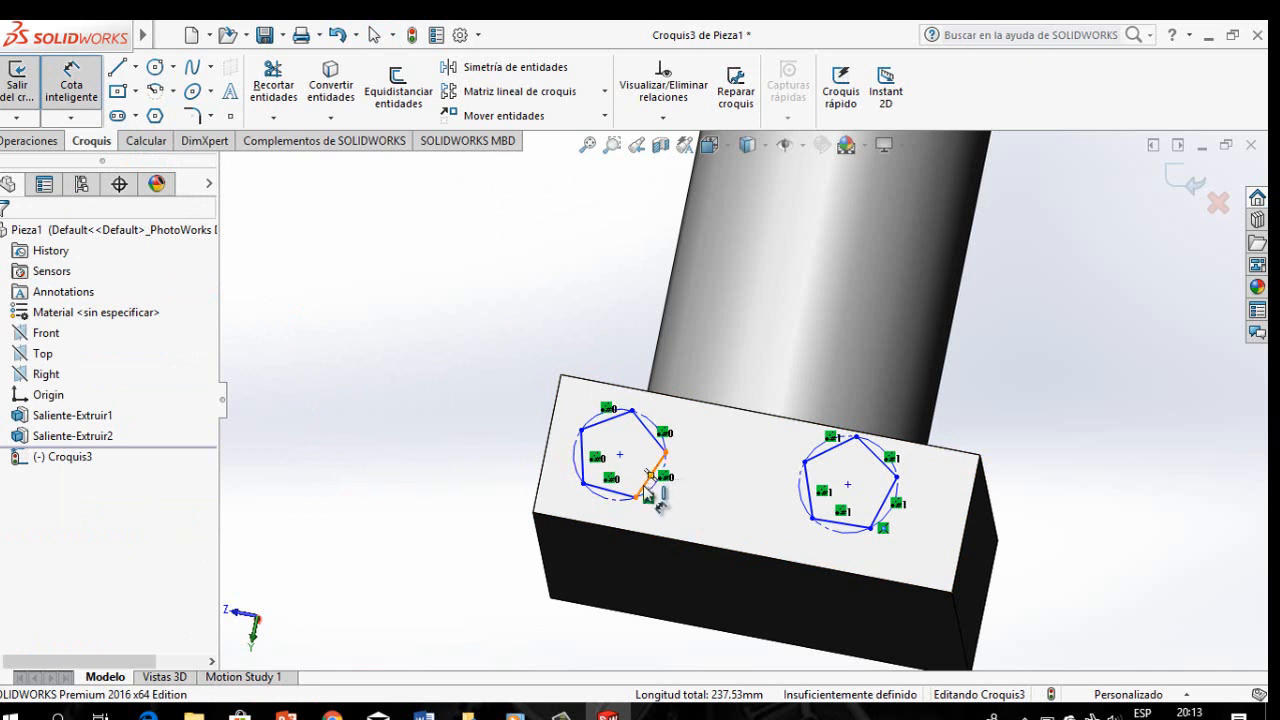
pyautogui.click(600, 426)
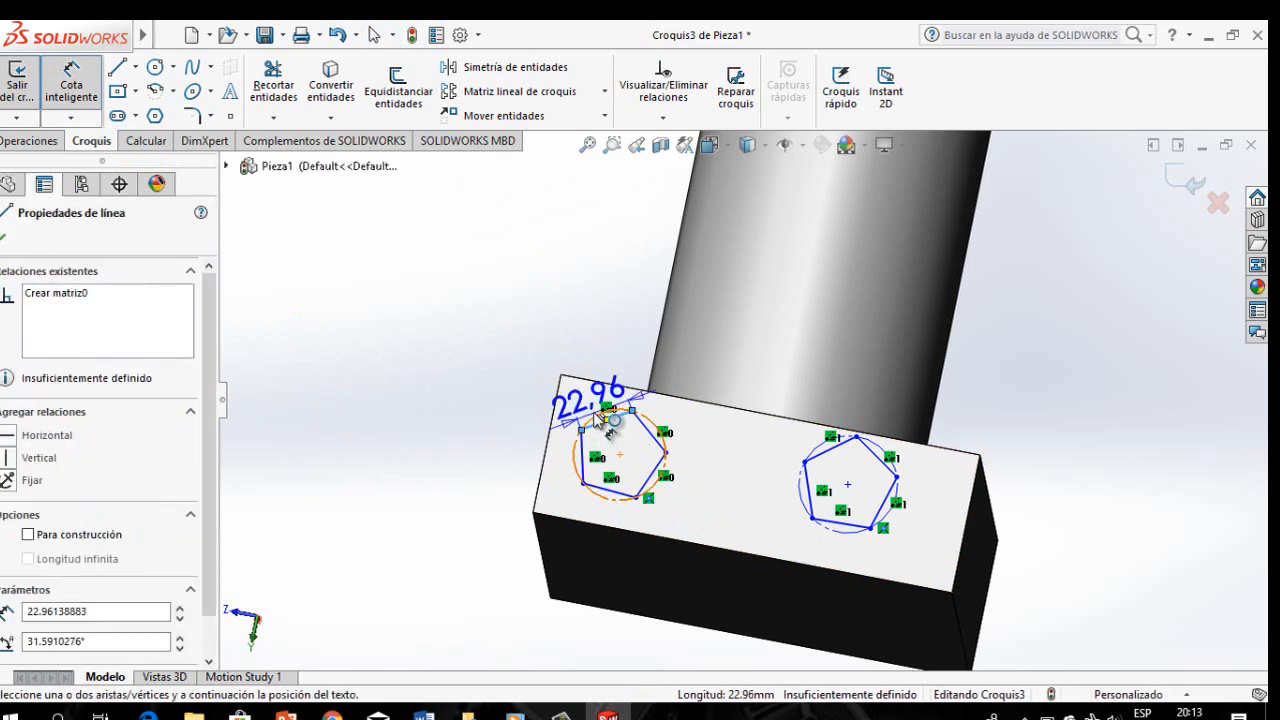
pyautogui.click(575, 308)
pyautogui.write('30')
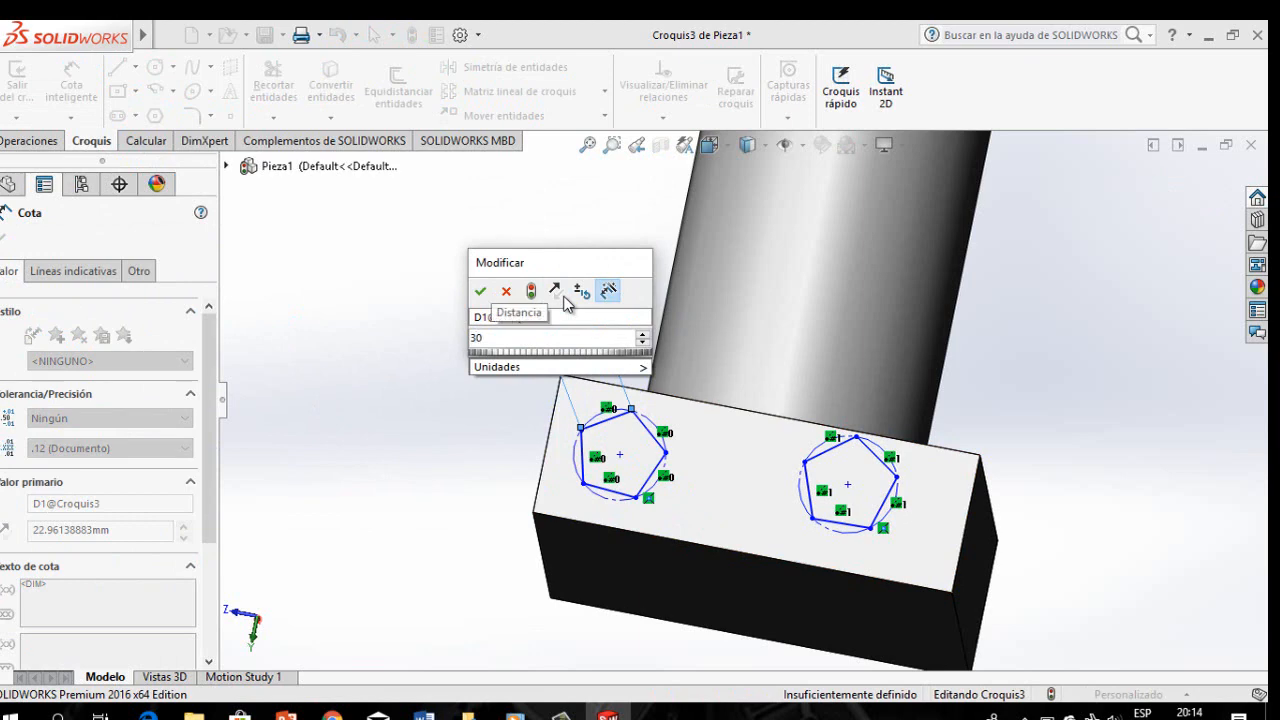
pyautogui.press('Return')
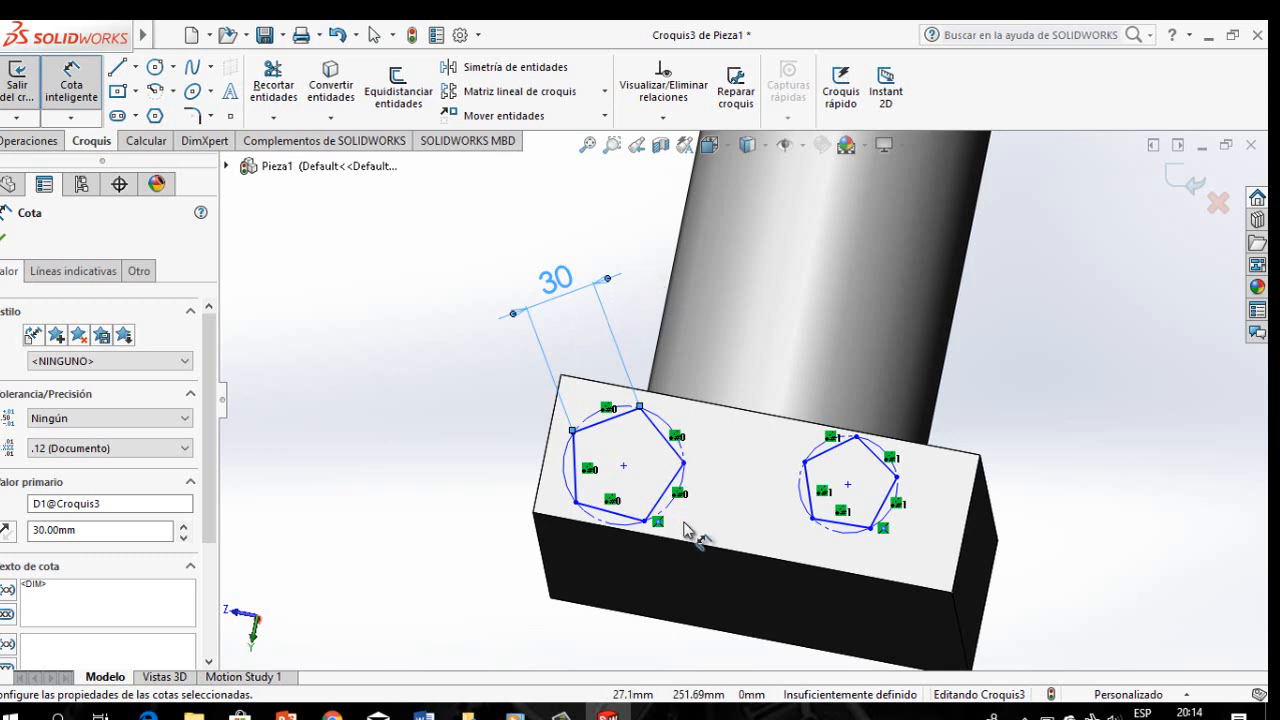
pyautogui.press('Escape')
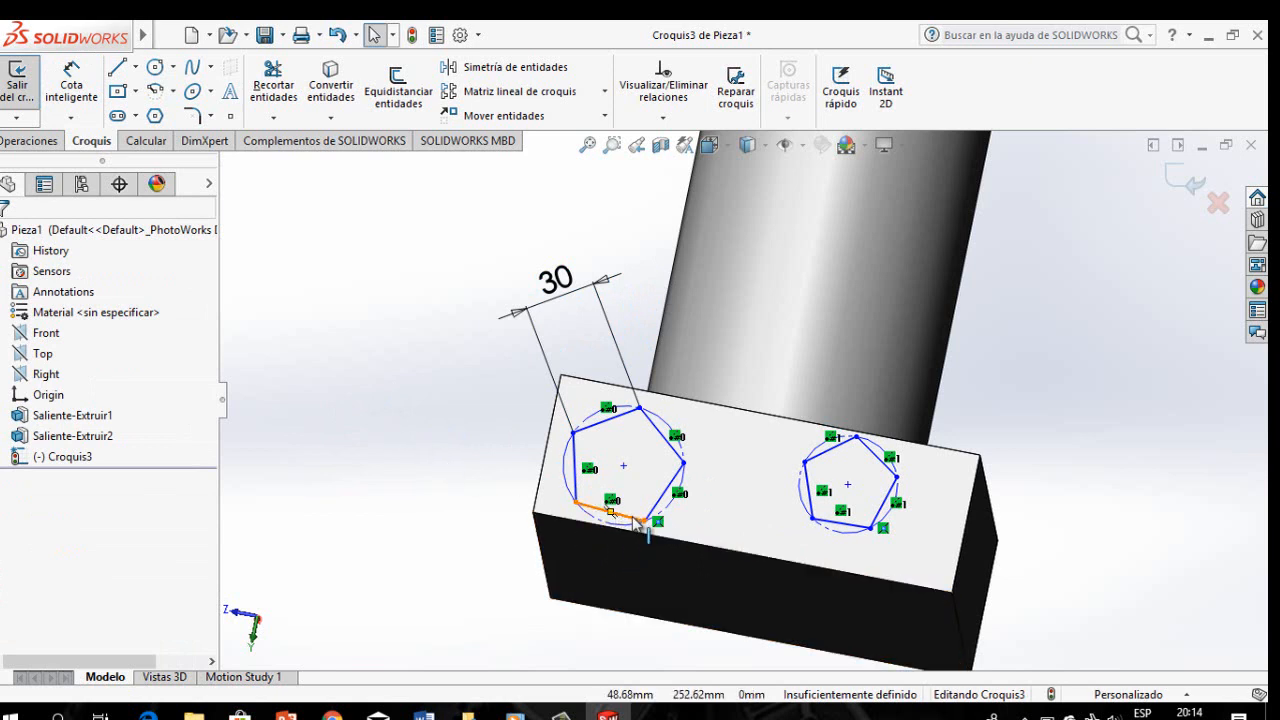
pyautogui.click(632, 525)
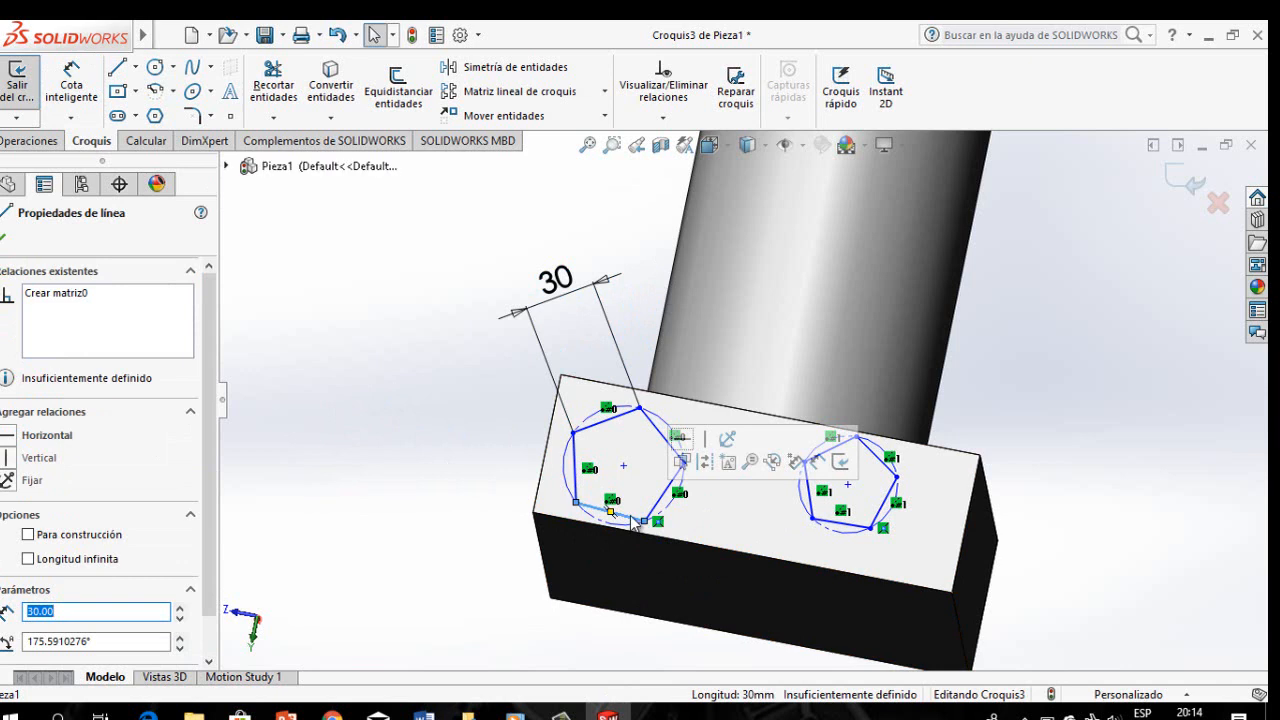
pyautogui.keyDown('ctrl'); pyautogui.click(611, 526); pyautogui.keyUp('ctrl')
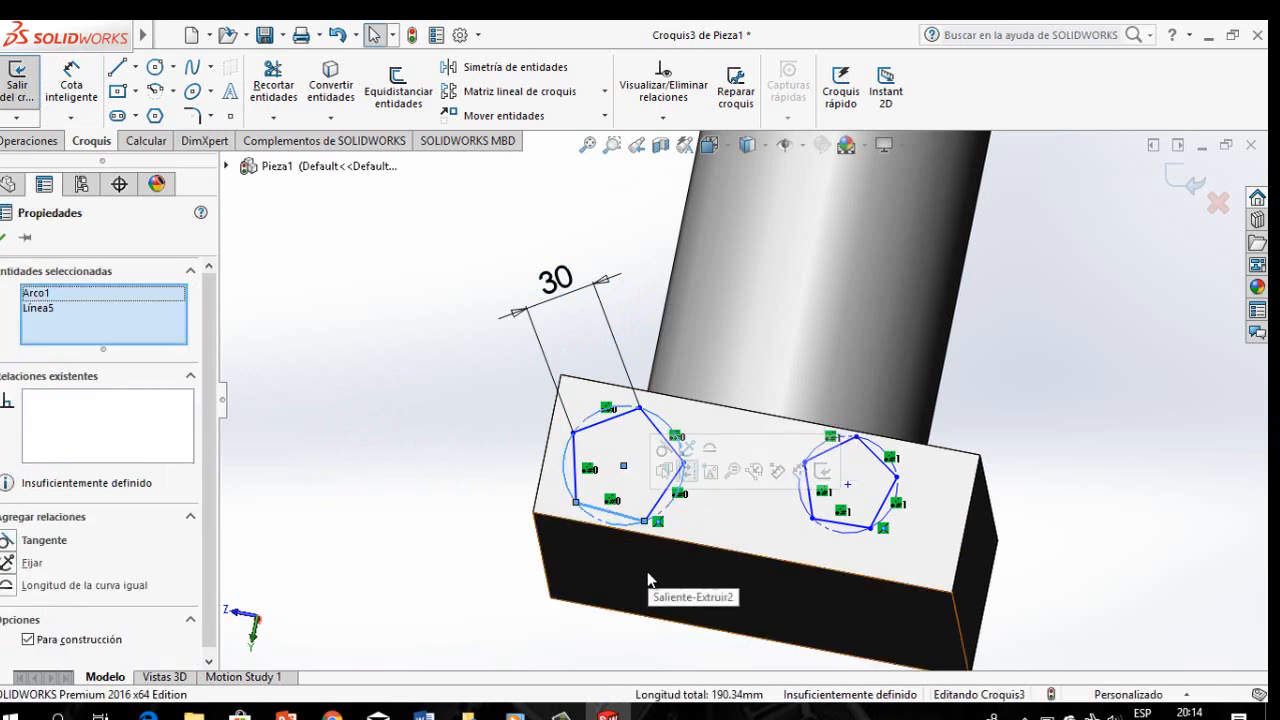
pyautogui.click(462, 482)
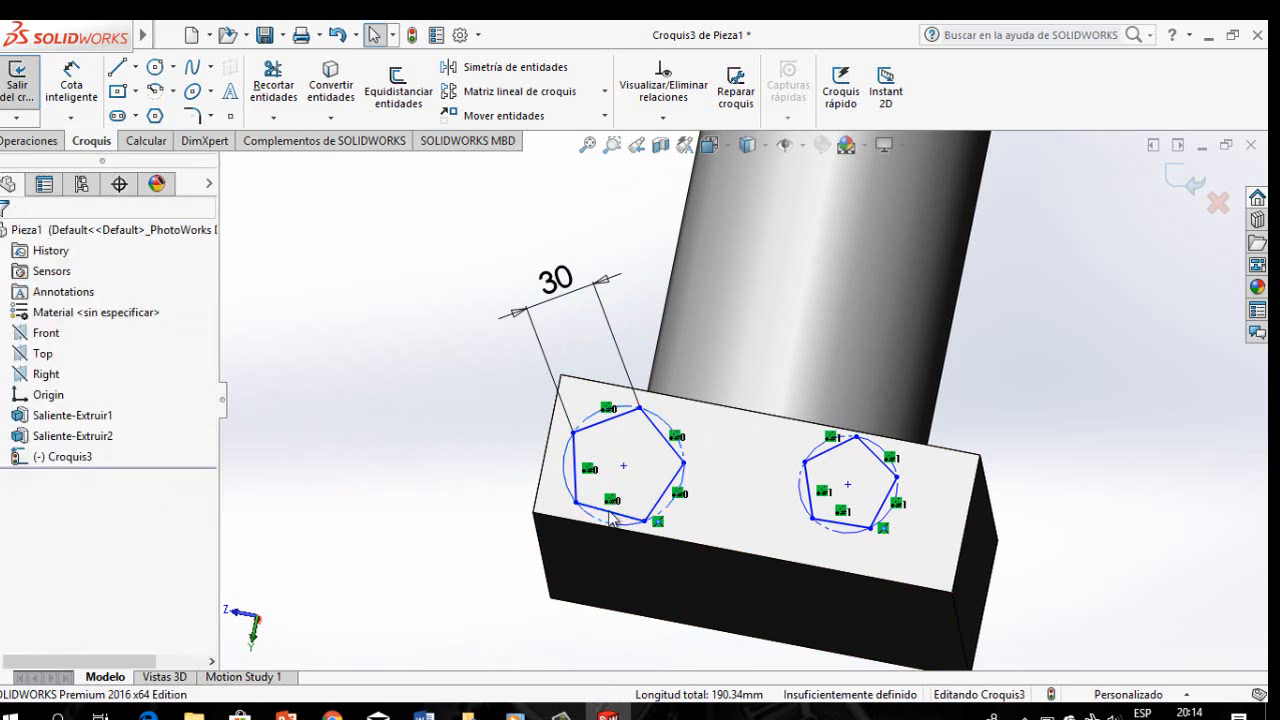
pyautogui.click(622, 515)
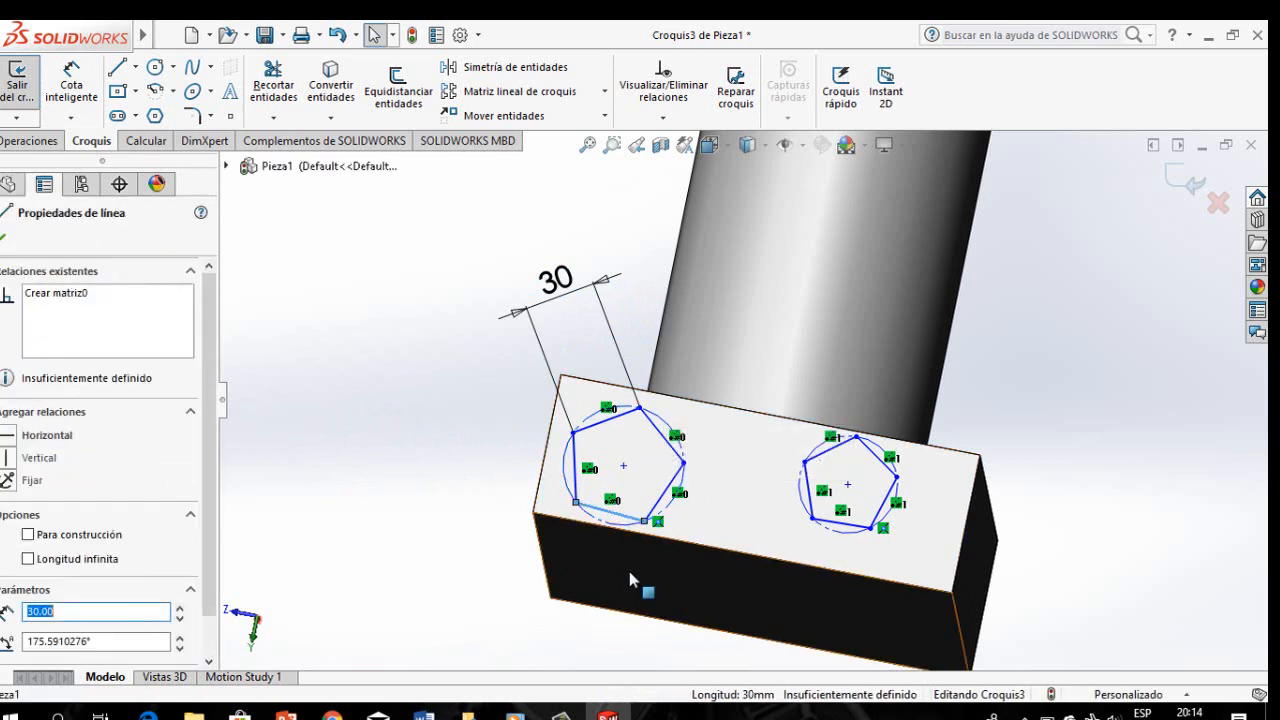
pyautogui.keyDown('ctrl'); pyautogui.click(638, 524); pyautogui.keyUp('ctrl')
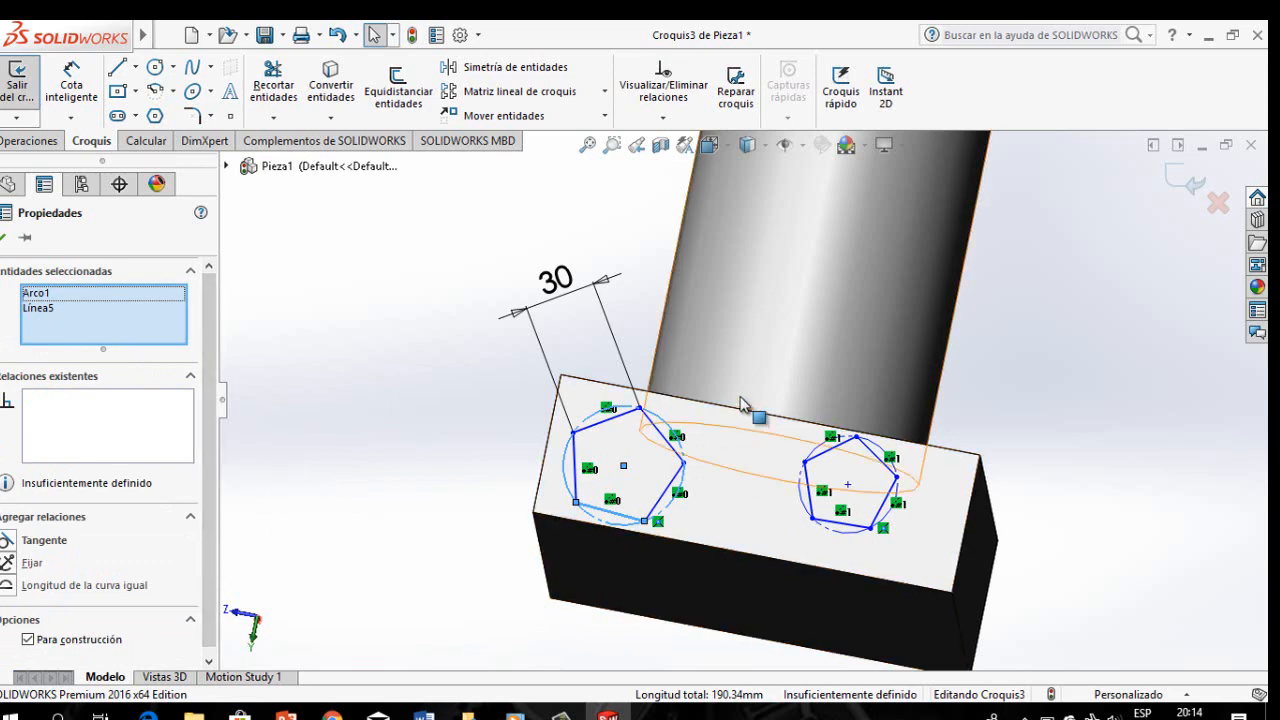
# Step: Make the lower side of the first pentagon parallel to the lower long edge of the block's sketch face
pyautogui.scroll(-1, 741, 404)
pyautogui.moveTo(741, 404)
pyautogui.mouseDown(button='middle')
pyautogui.moveTo(728, 458)
pyautogui.moveTo(738, 424)
pyautogui.mouseUp(button='middle')
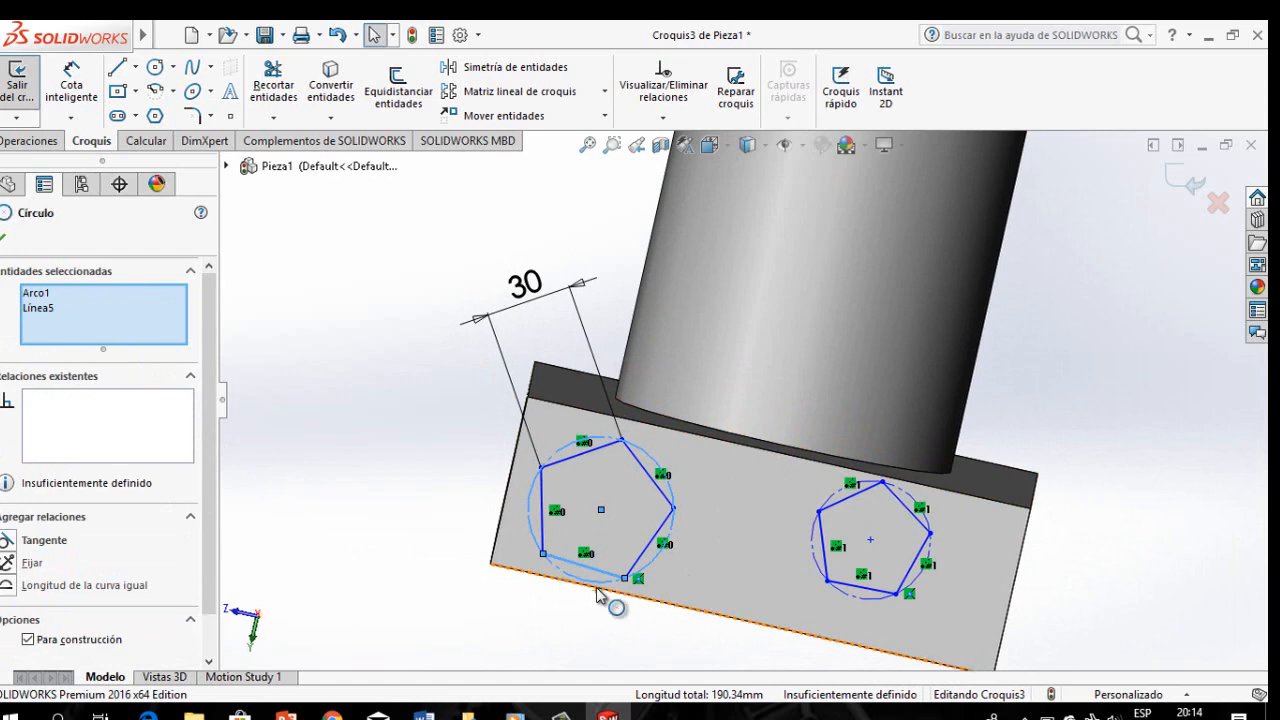
pyautogui.click(636, 600)
pyautogui.click(357, 542)
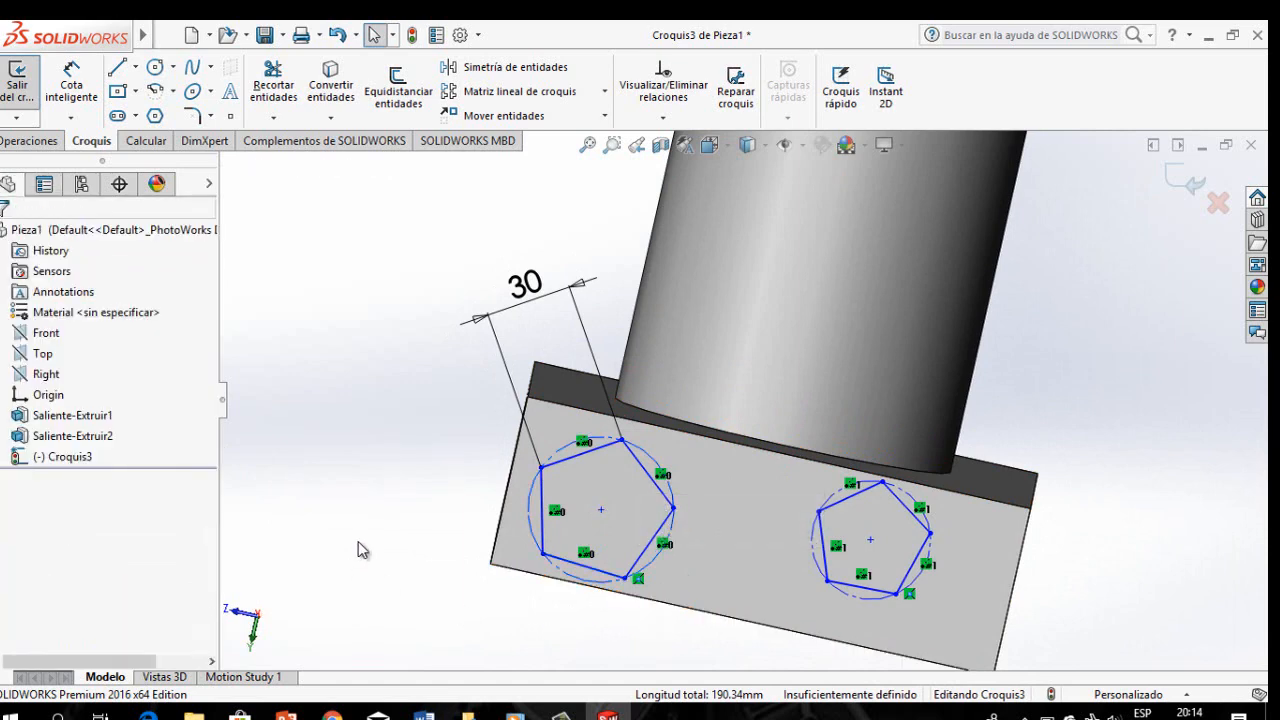
pyautogui.click(540, 579)
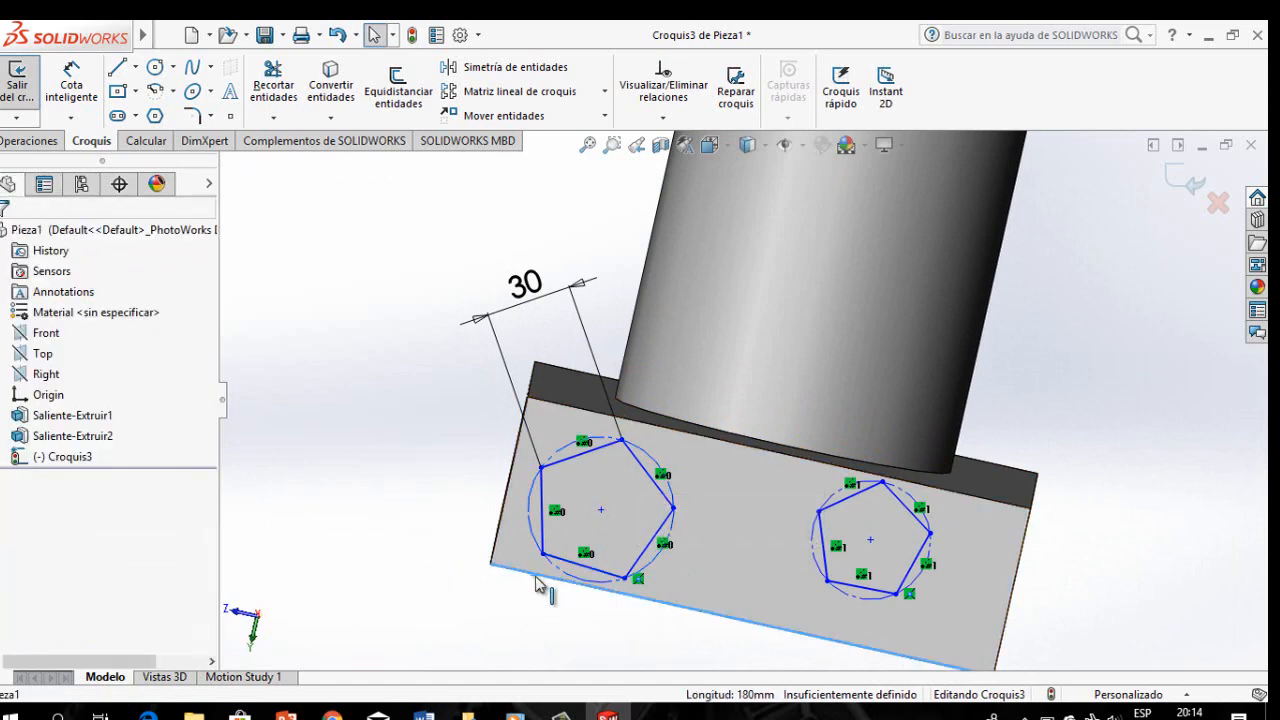
pyautogui.keyDown('ctrl'); pyautogui.click(607, 577); pyautogui.keyUp('ctrl')
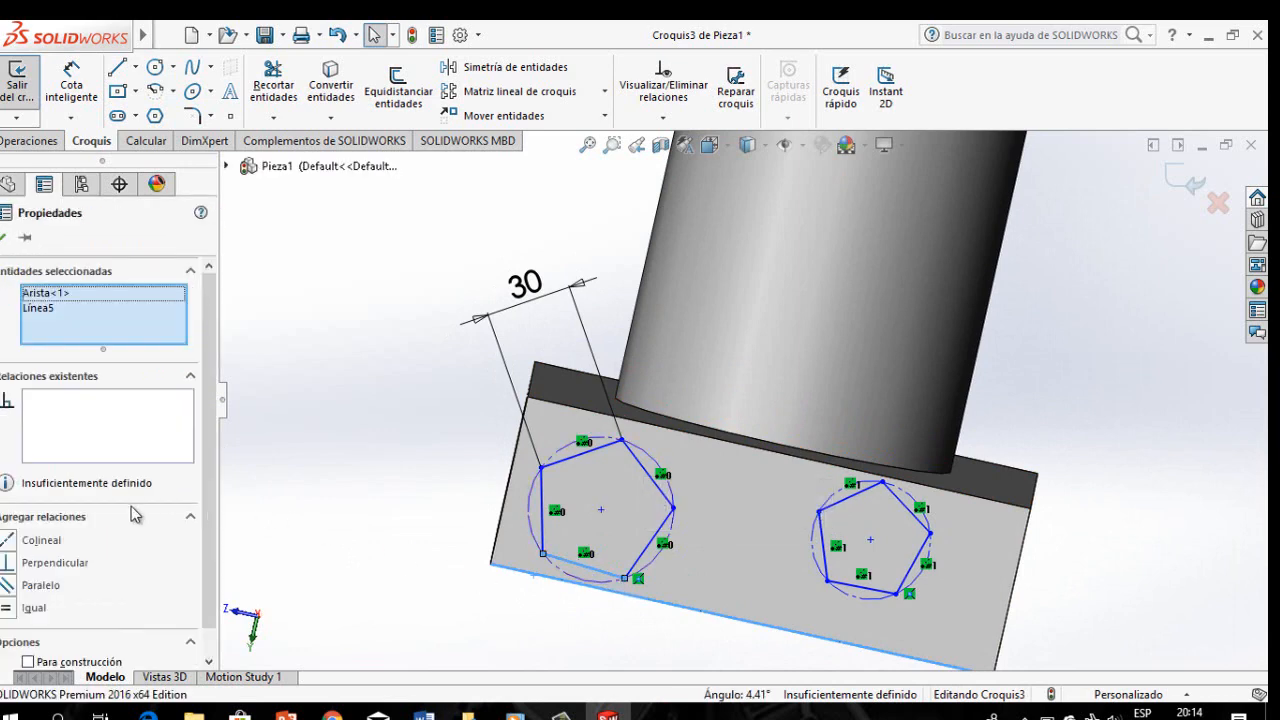
pyautogui.click(42, 591)
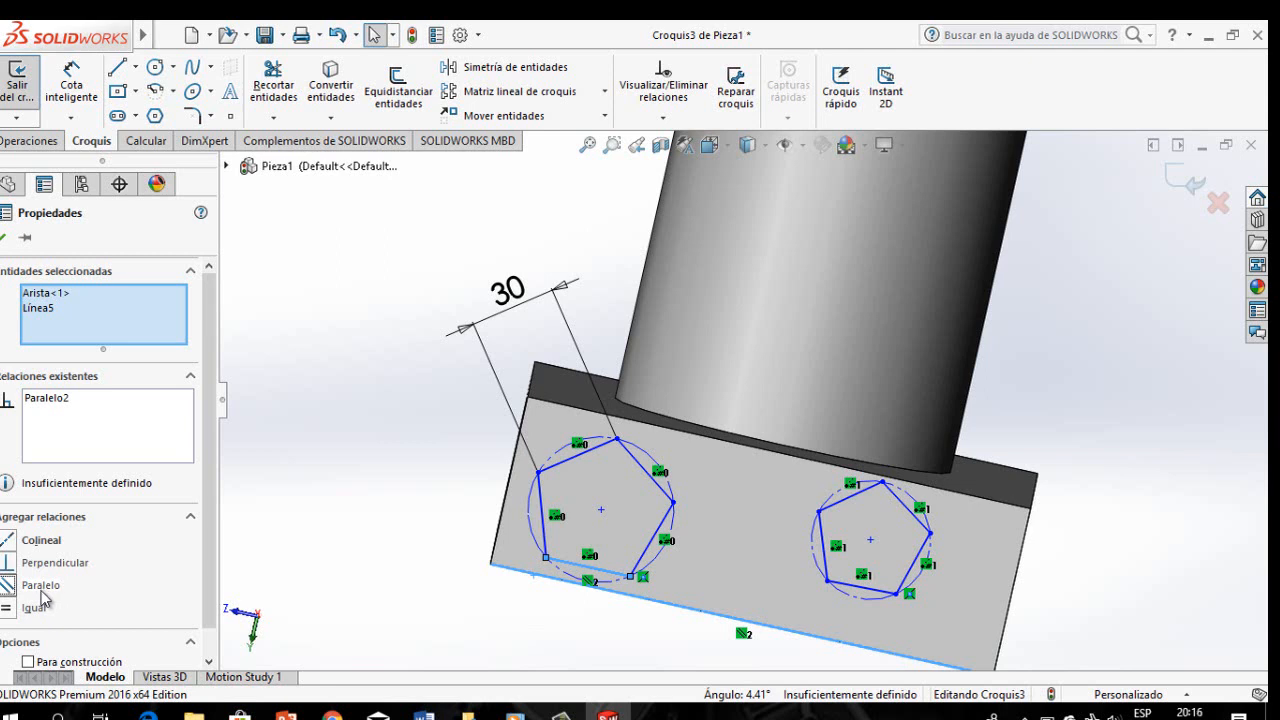
# Step: Dimension the first pentagon's centre from the nearest short edge of the face and set the distance to 60 mm
pyautogui.scroll(2, 700, 560)
pyautogui.scroll(-5, 707, 536)
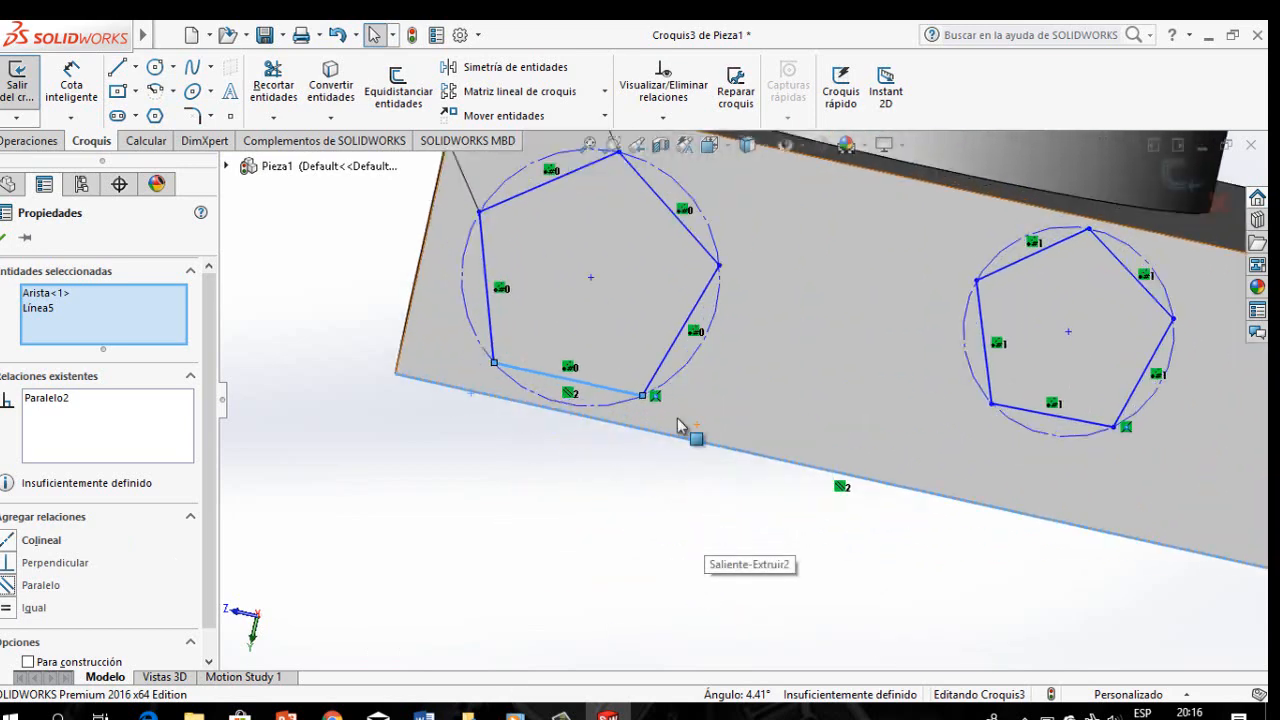
pyautogui.scroll(1, 582, 194)
pyautogui.scroll(-1, 592, 214)
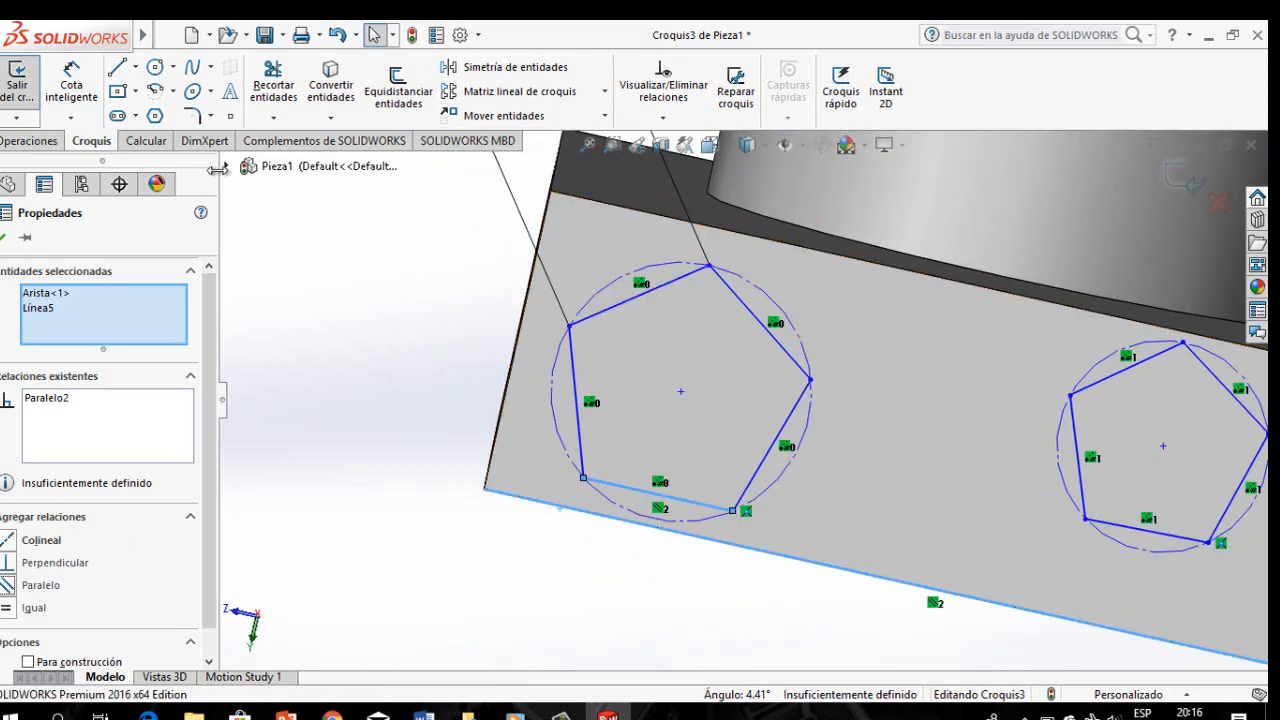
pyautogui.click(87, 82)
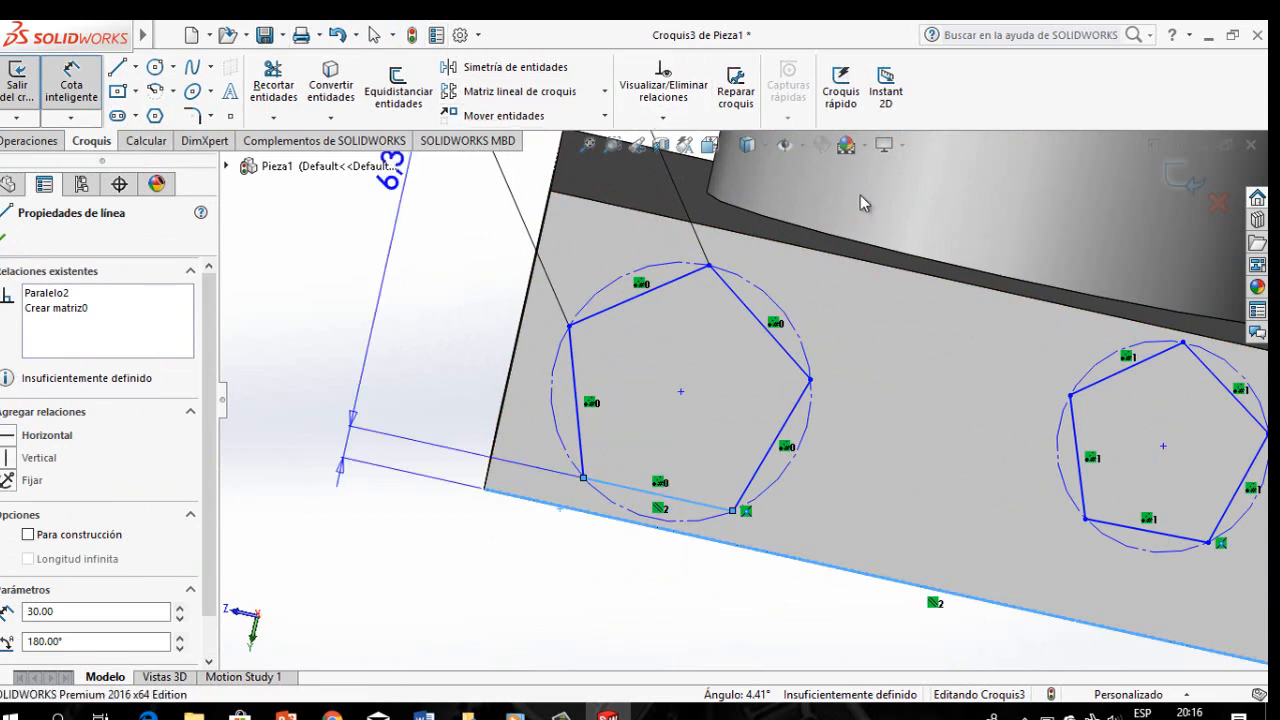
pyautogui.press('Escape')
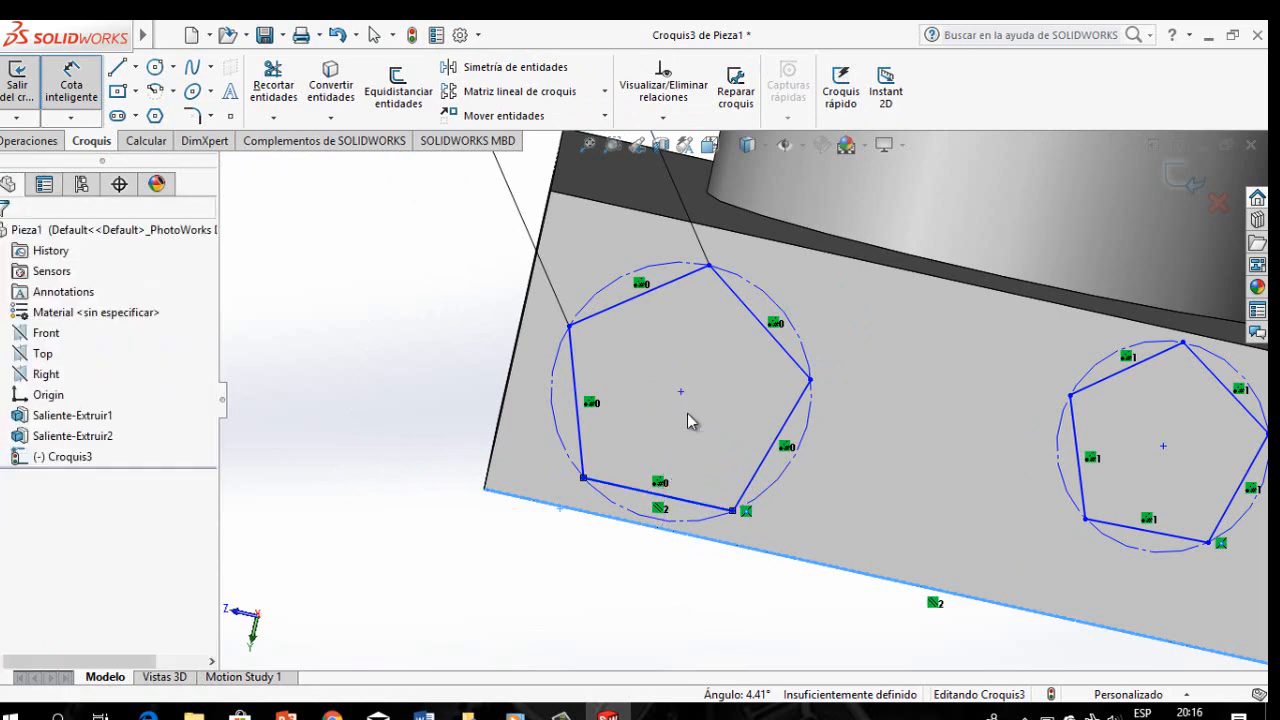
pyautogui.click(95, 72)
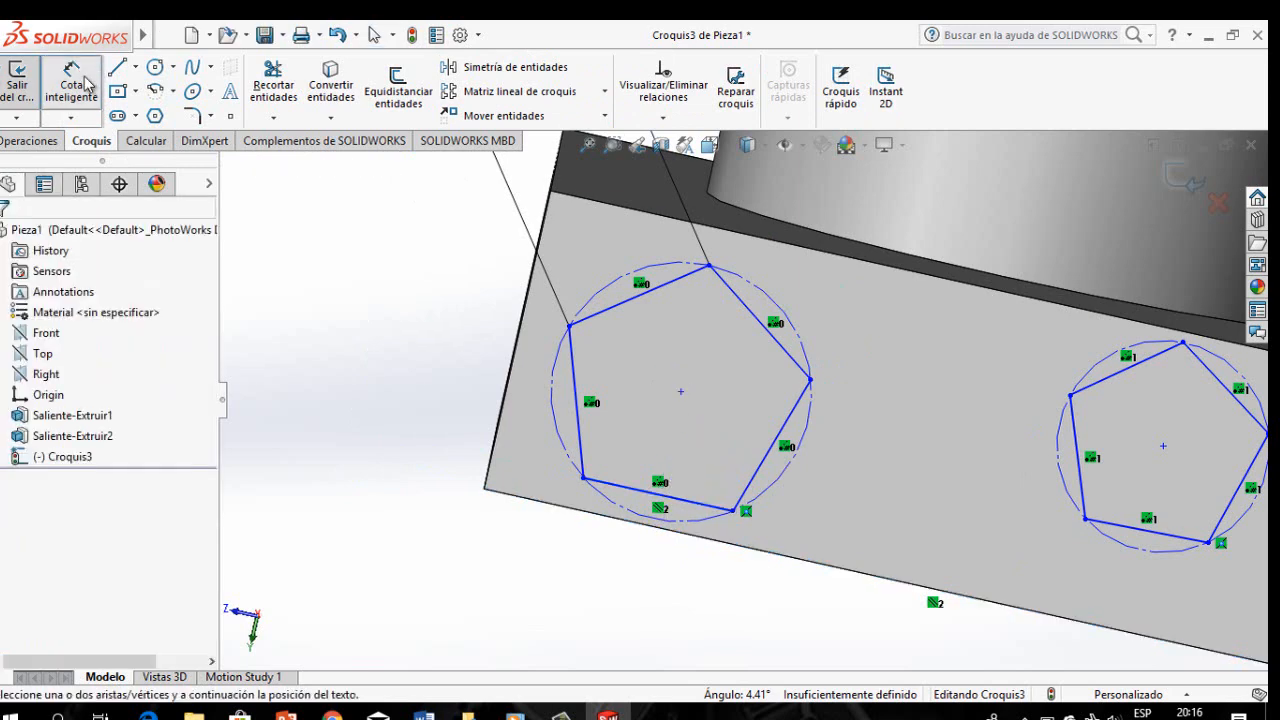
pyautogui.click(681, 393)
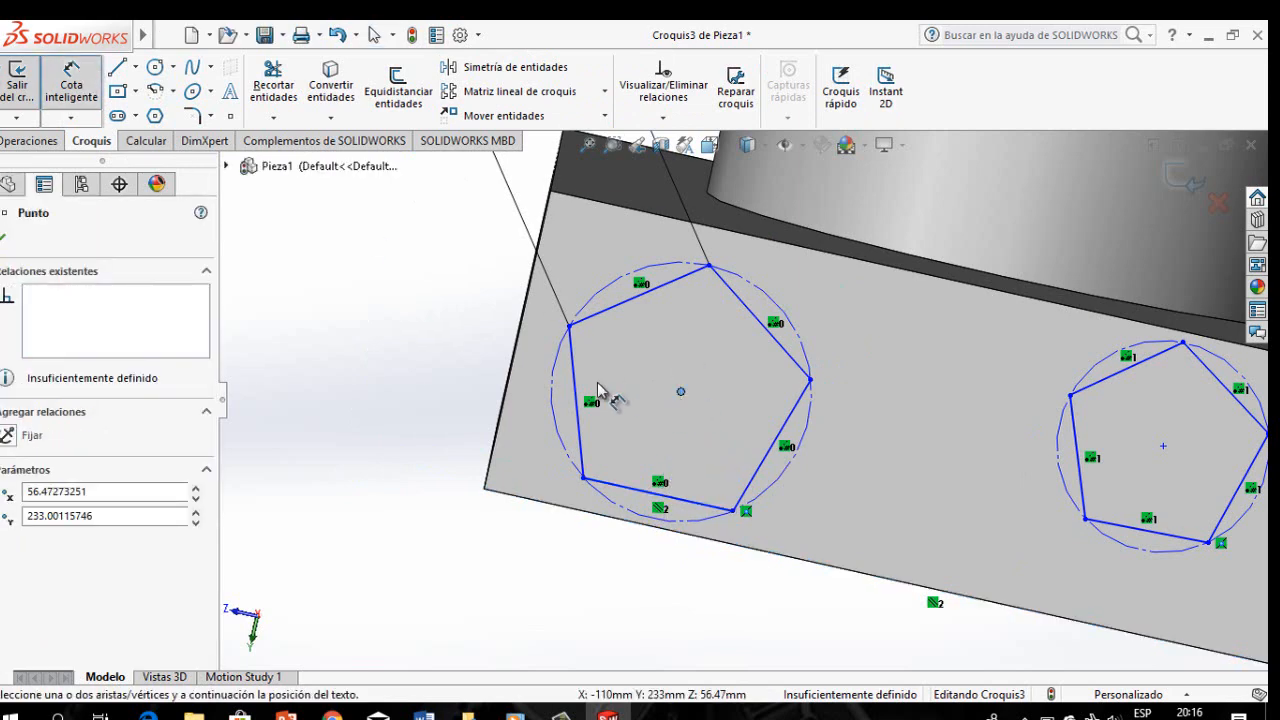
pyautogui.click(516, 358)
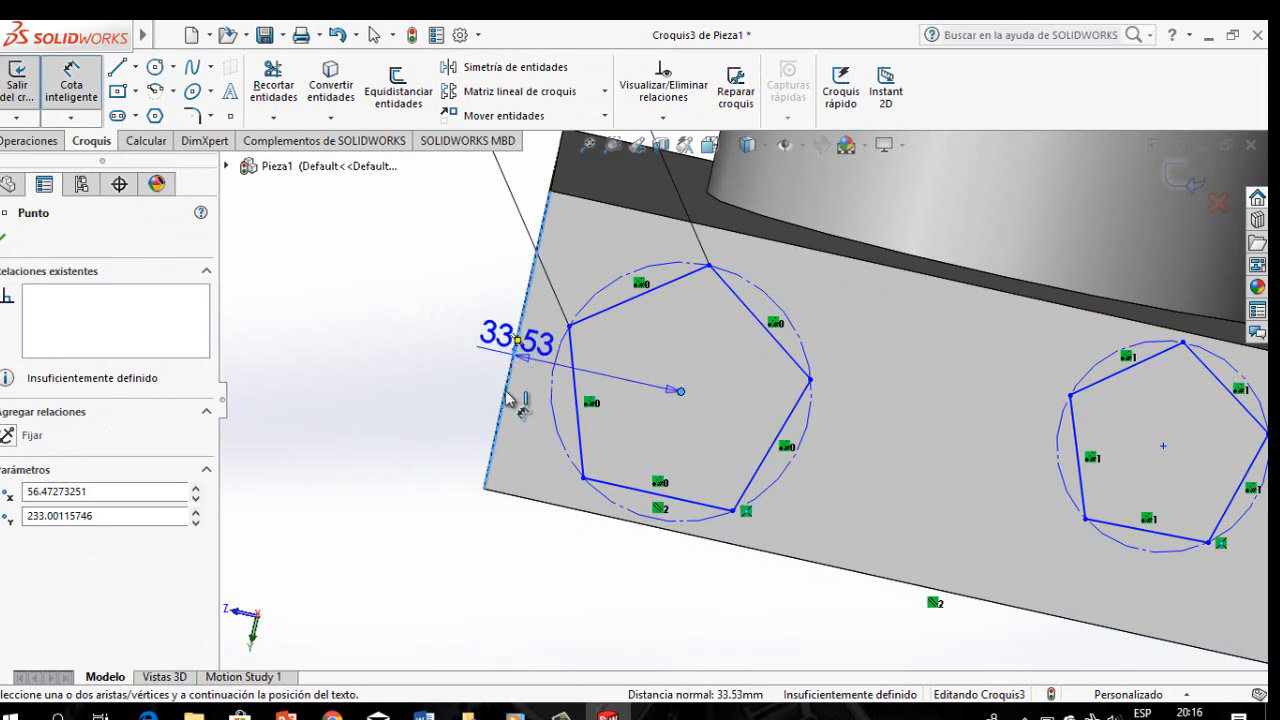
pyautogui.click(516, 632)
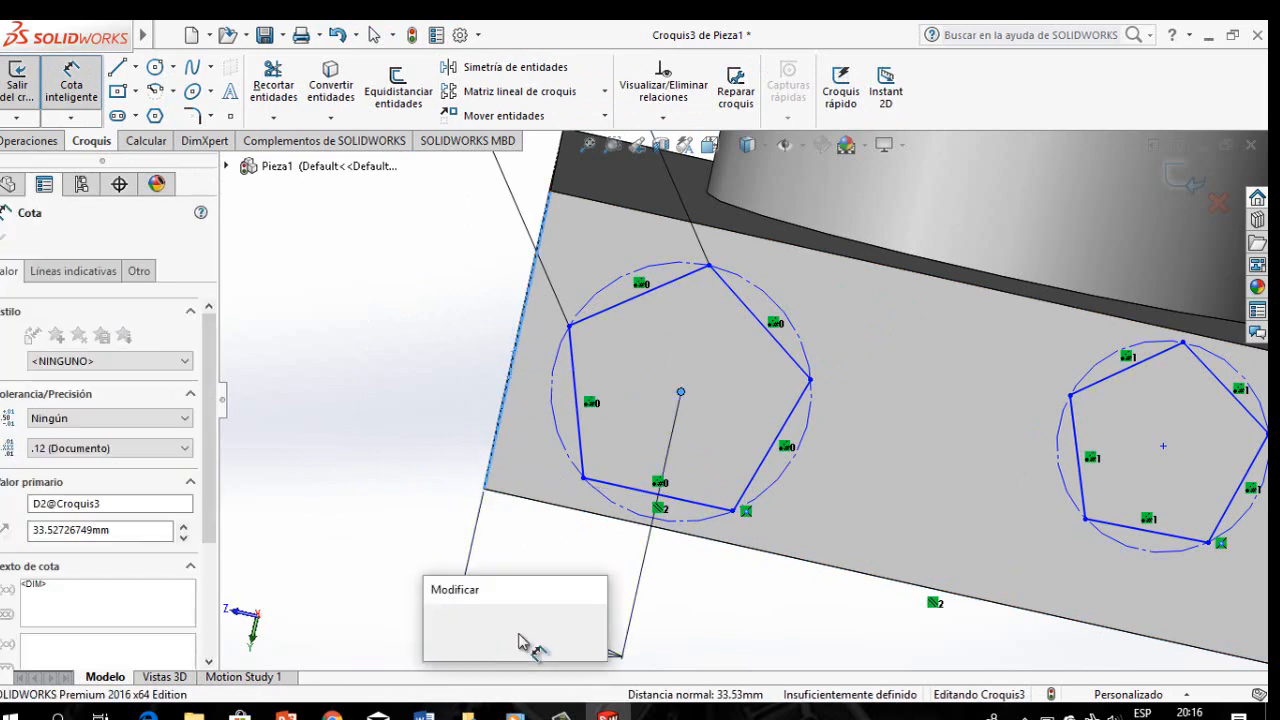
pyautogui.write('60')
pyautogui.press('Return')
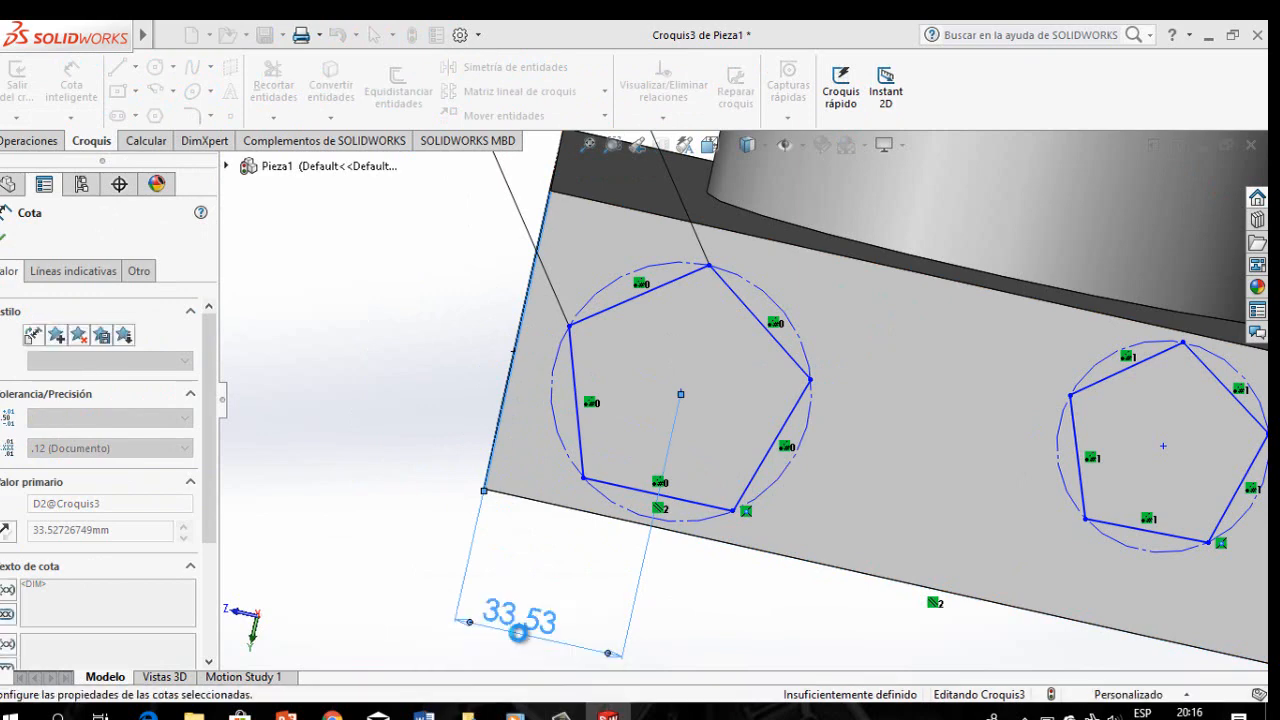
# Step: Dimension the first pentagon's centre from the upper long edge of the face and set the distance to 25 mm
pyautogui.press('z')
pyautogui.press('z')
pyautogui.press('z')
pyautogui.press('z')
pyautogui.press('z')
pyautogui.press('z')
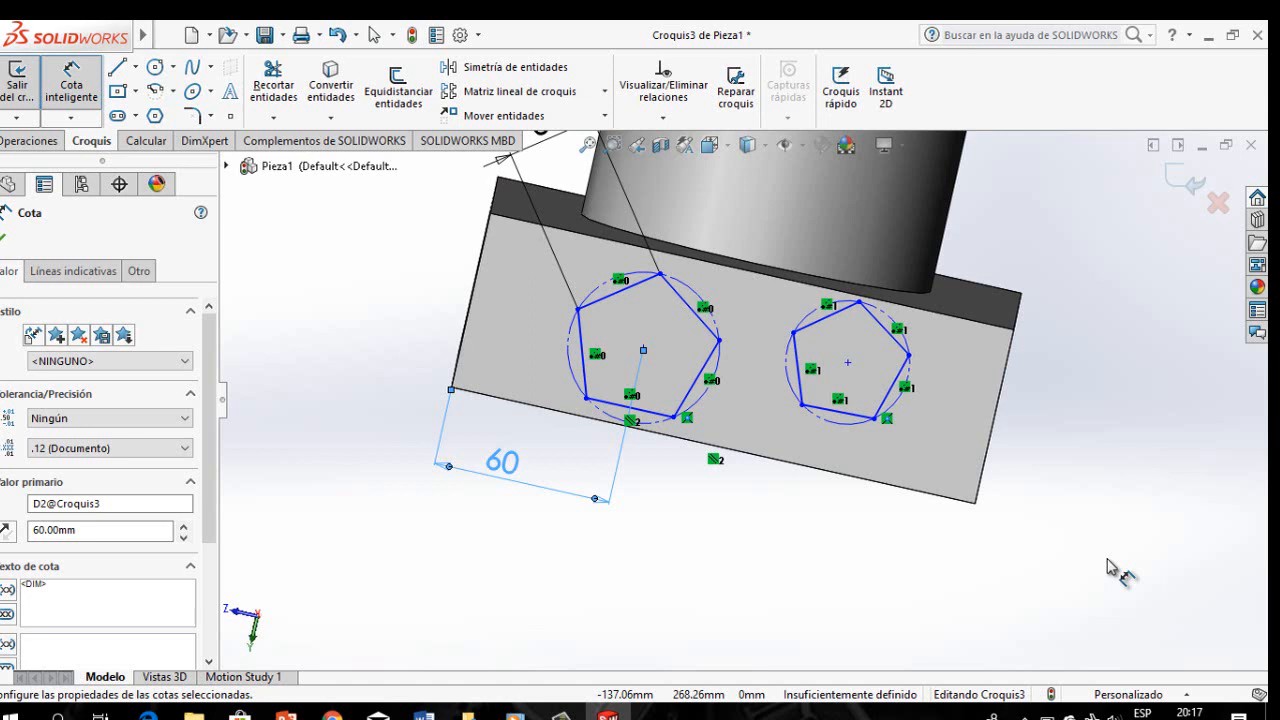
pyautogui.click(643, 348)
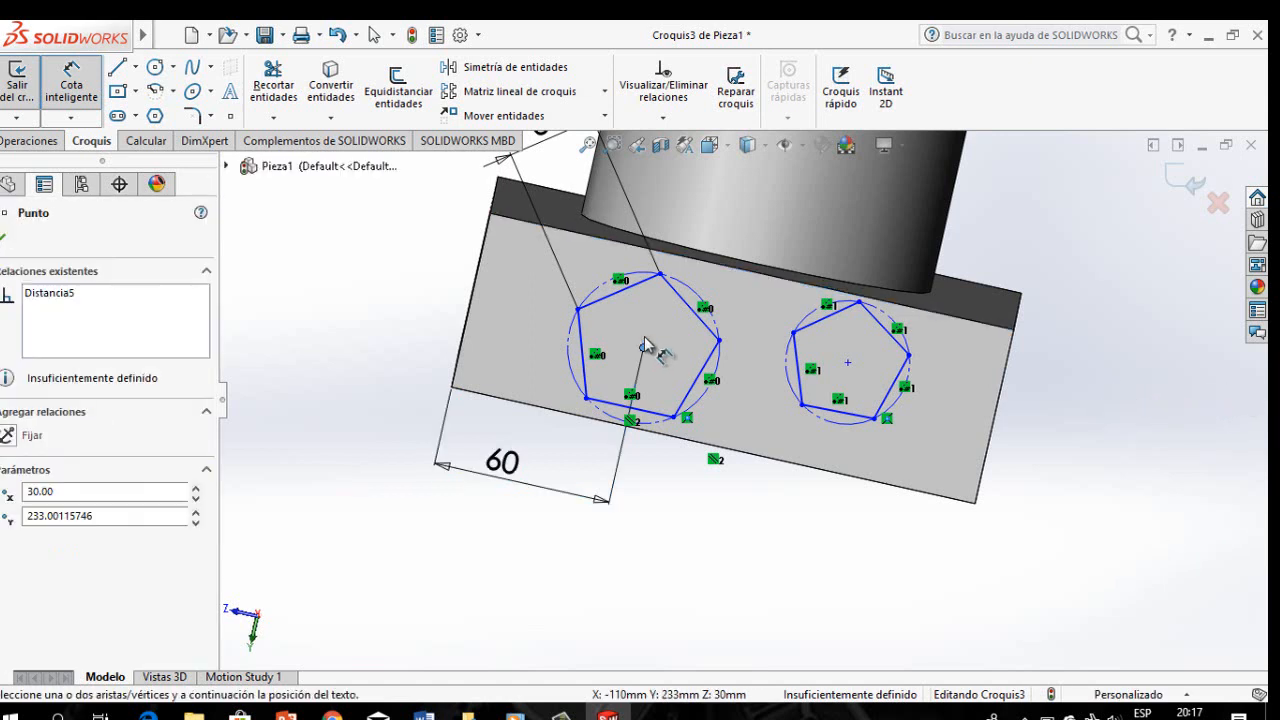
pyautogui.click(659, 251)
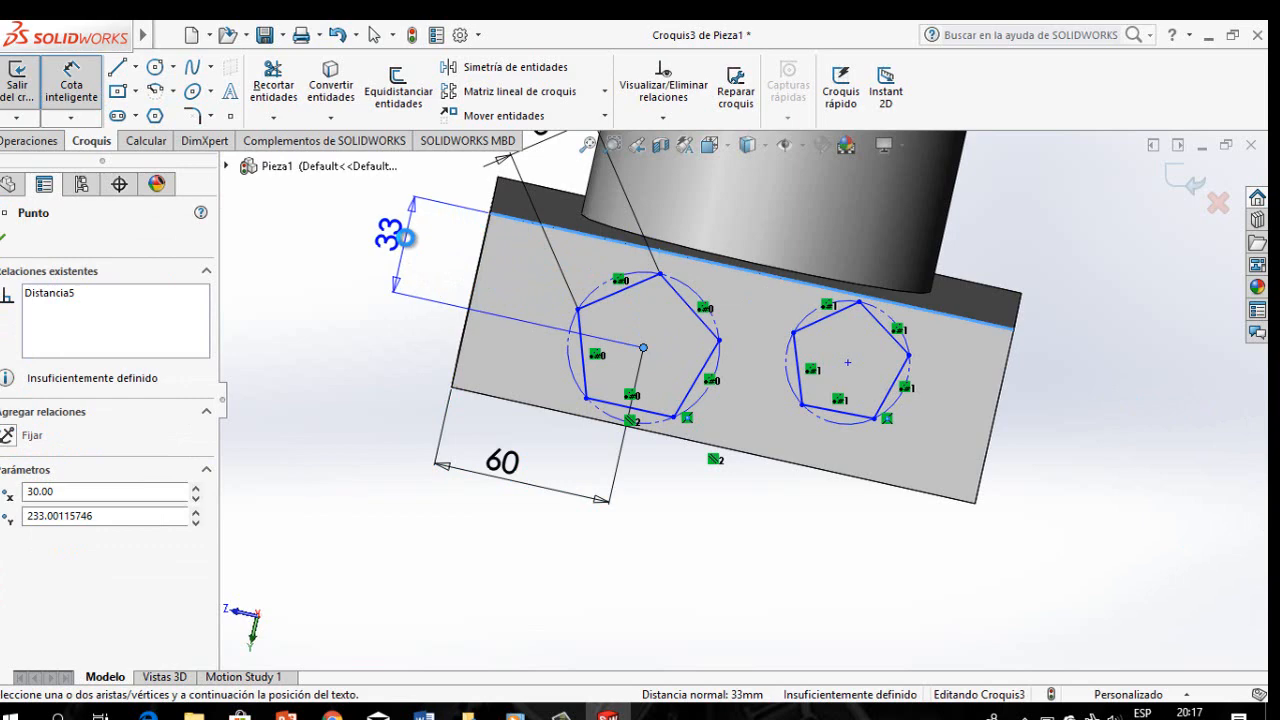
pyautogui.click(405, 237)
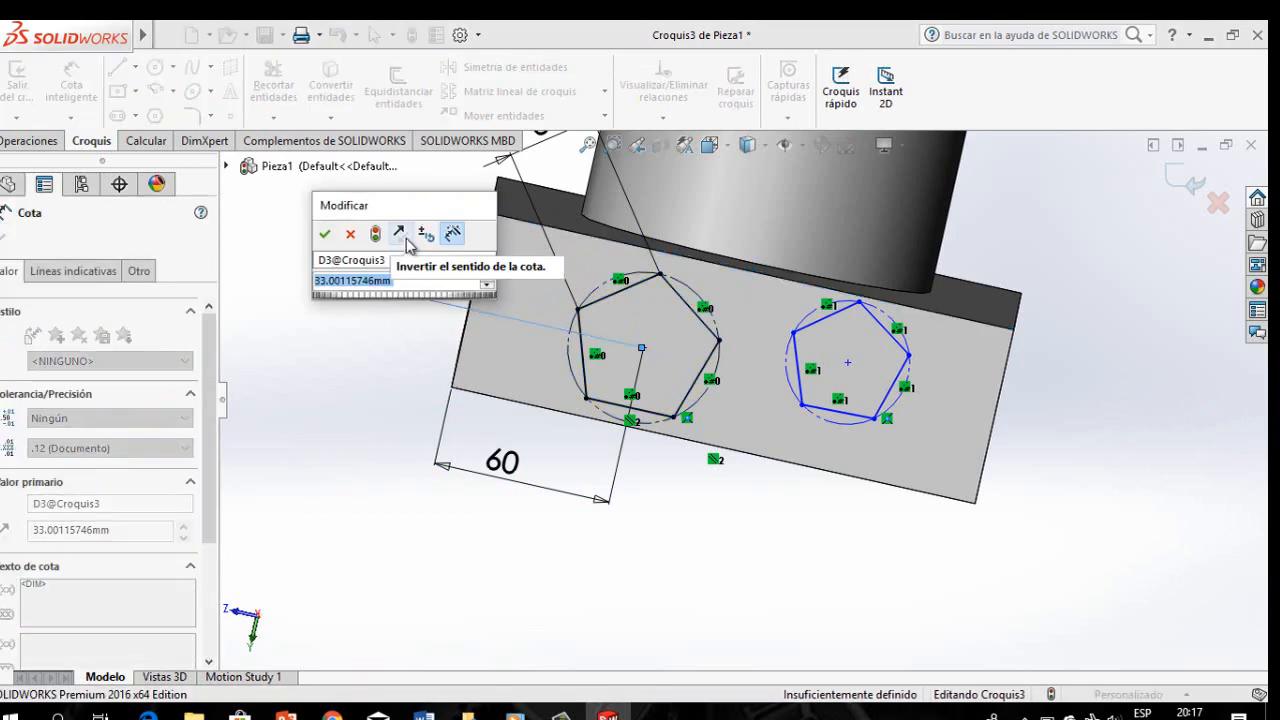
pyautogui.write('25')
pyautogui.press('Return')
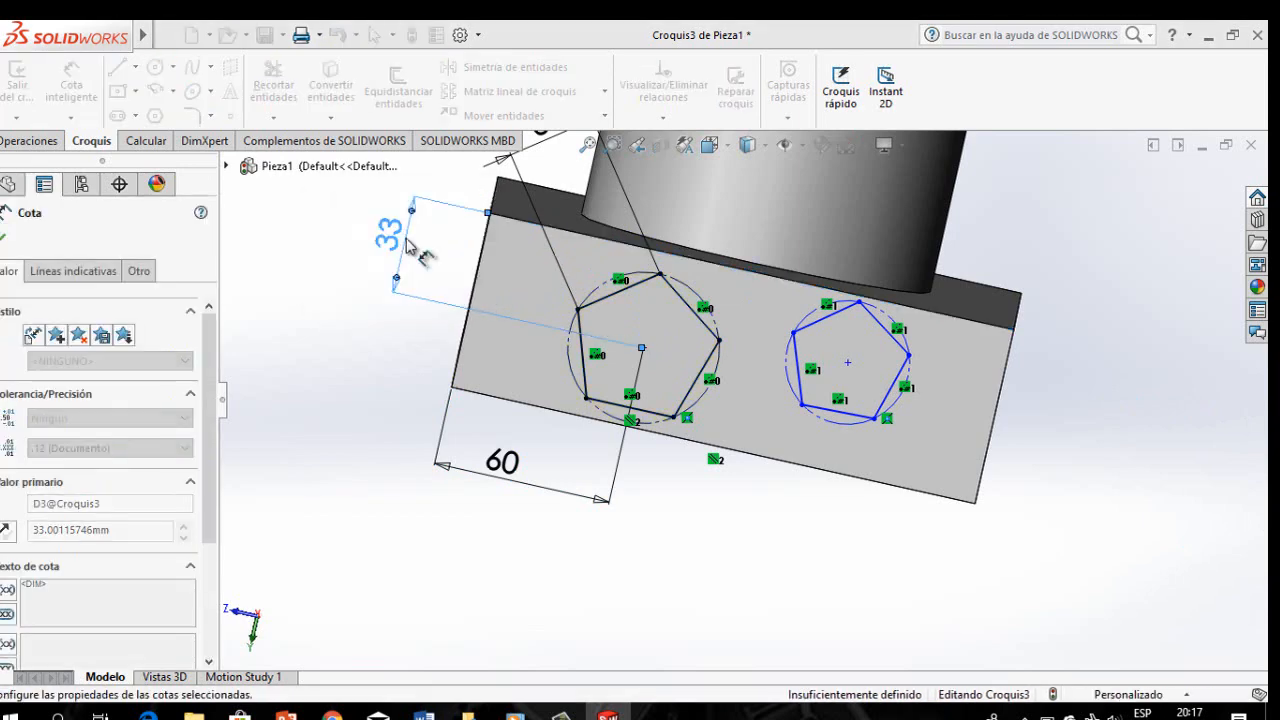
pyautogui.press('Escape')
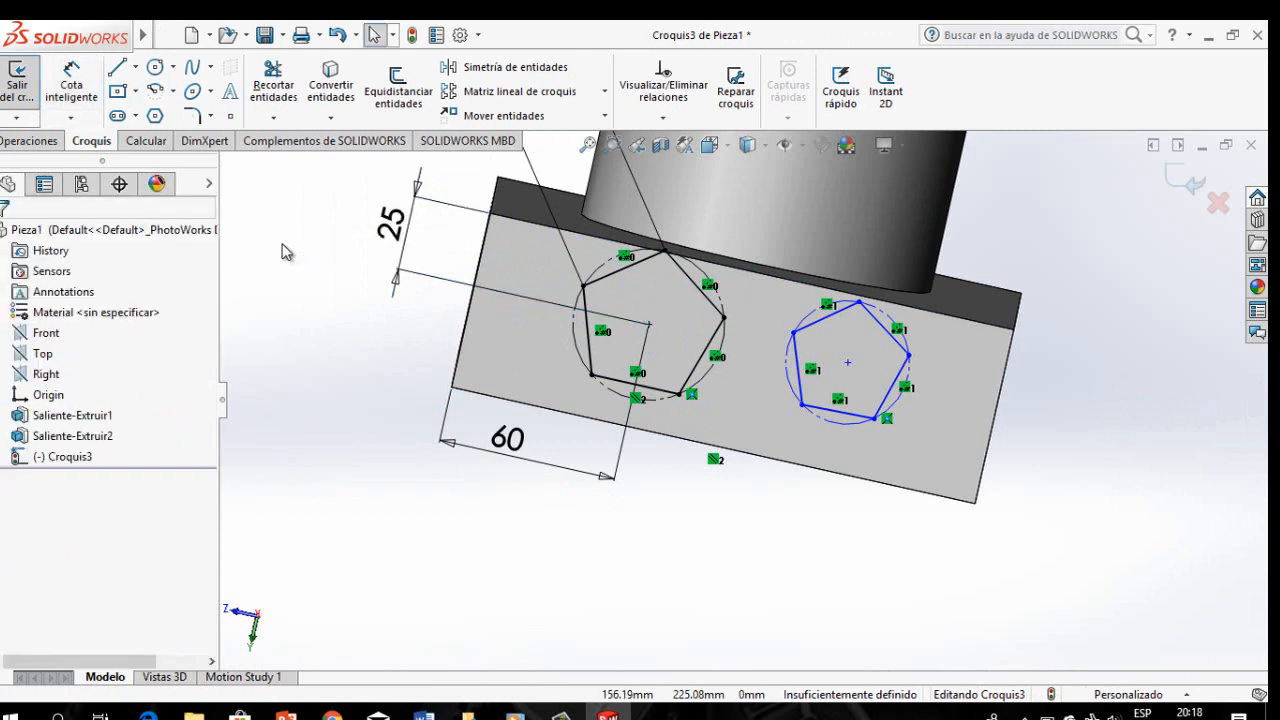
# Step: Set the distance from the first pentagon's centre to the face's upper edge to 28 mm
pyautogui.click(389, 228)
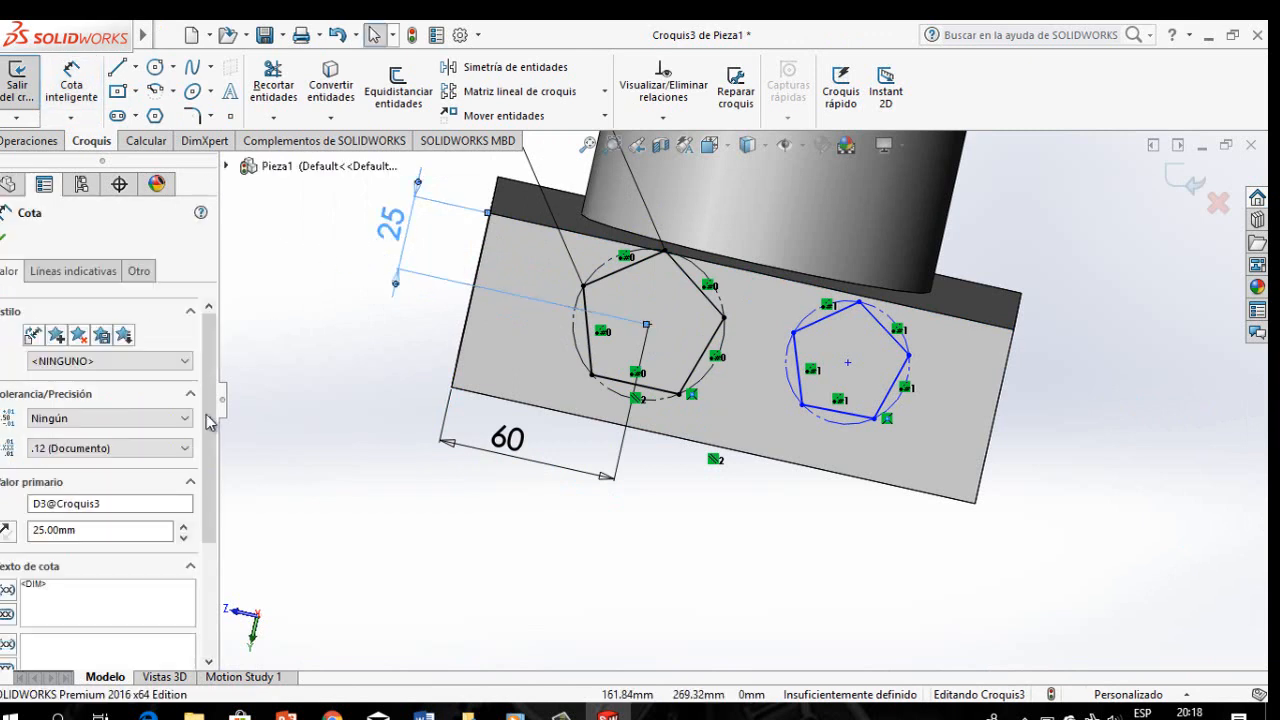
pyautogui.doubleClick(87, 532)
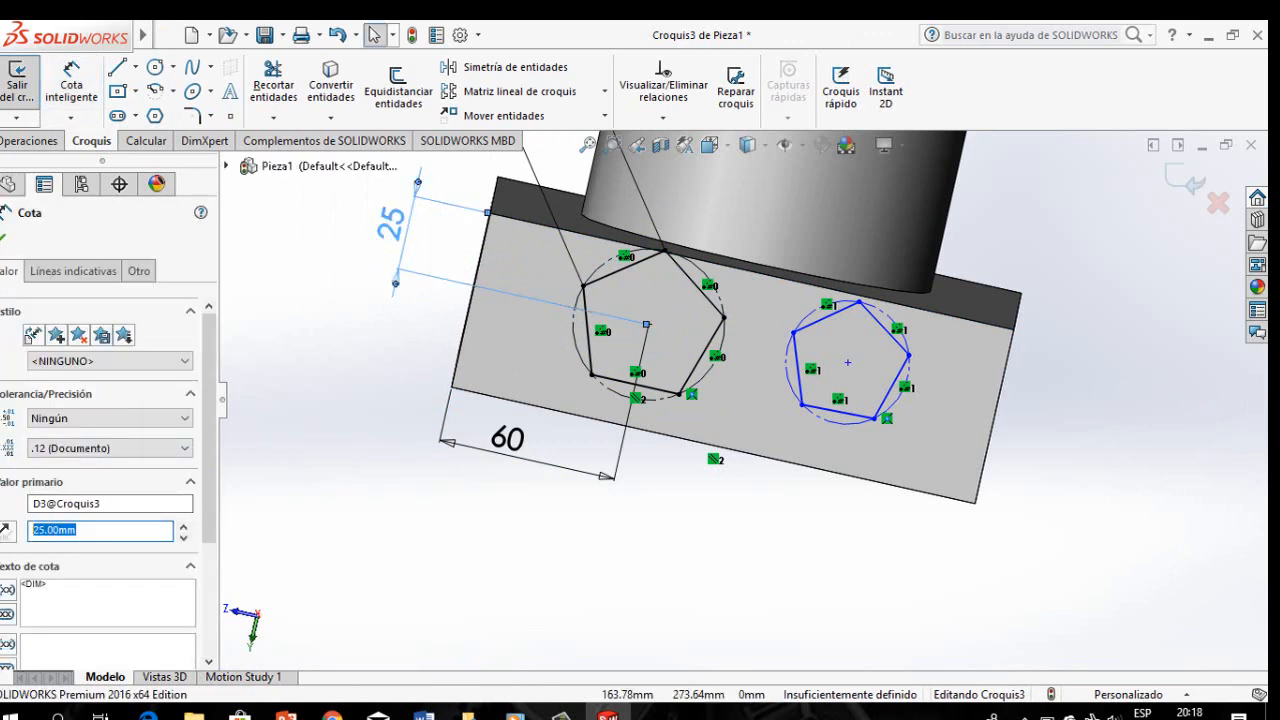
pyautogui.write('28')
pyautogui.press('Return')
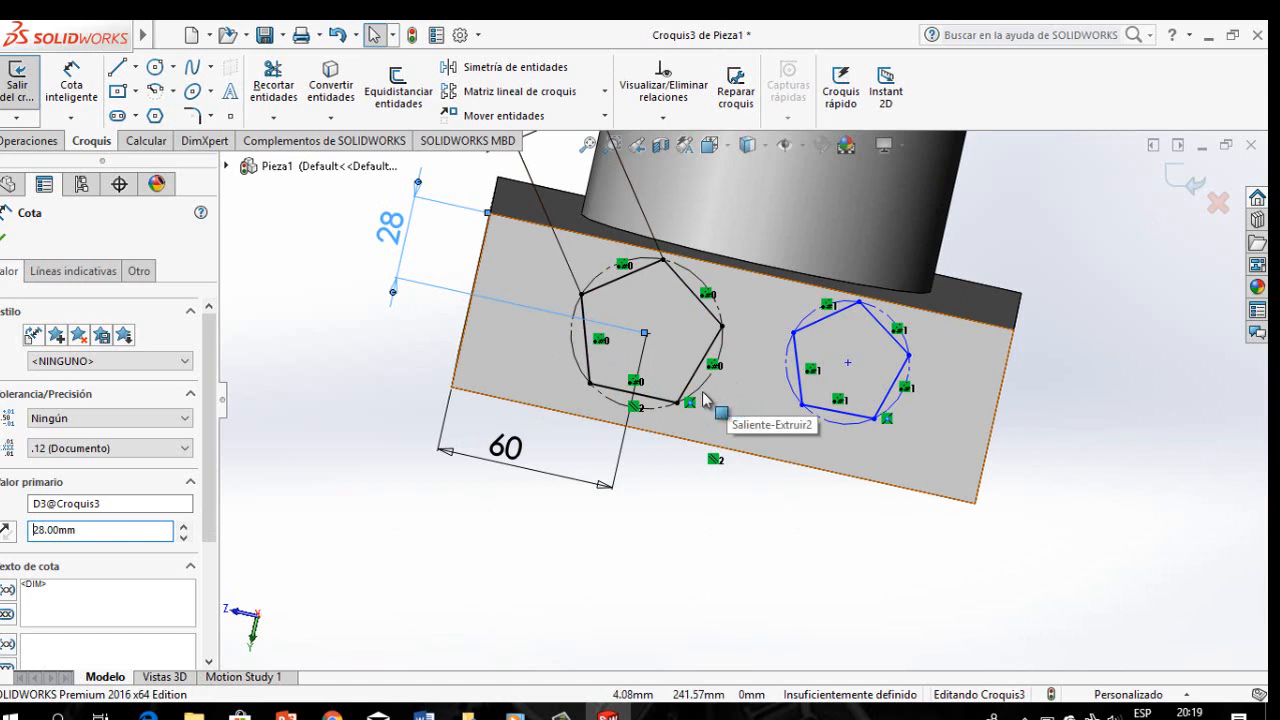
# Step: Add an equal relation between the construction circles of the two pentagons
pyautogui.click(657, 412)
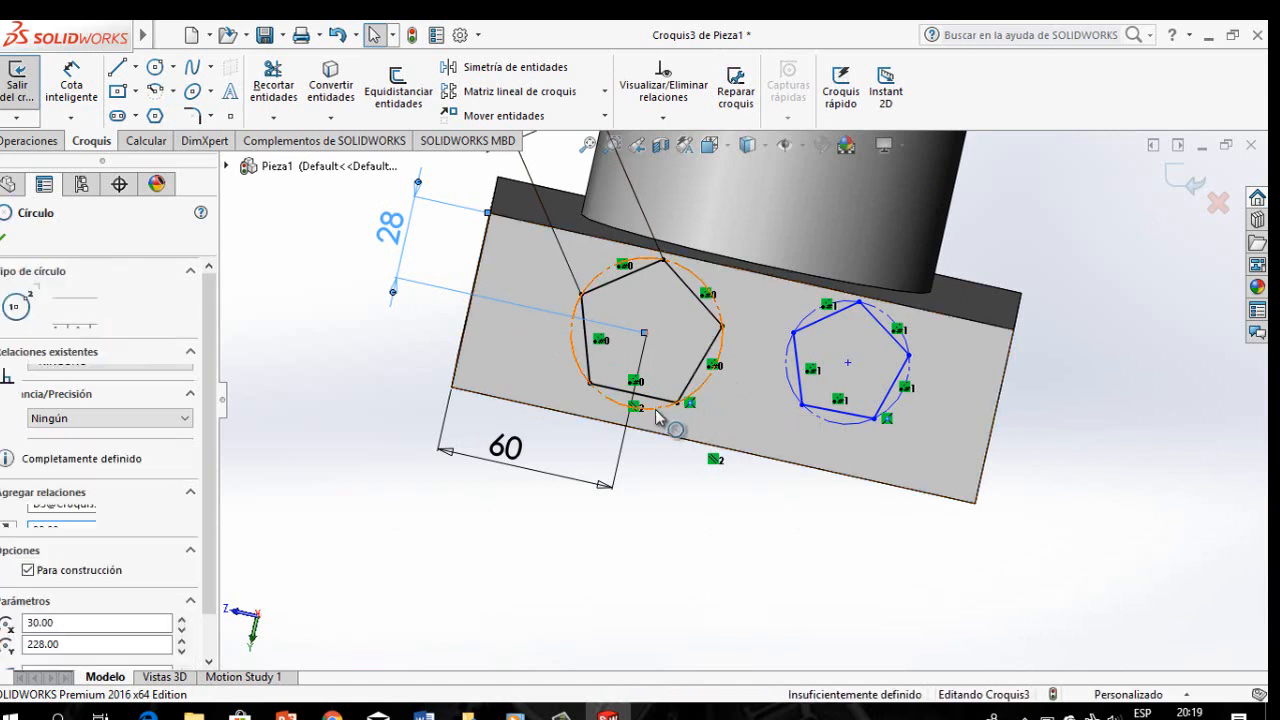
pyautogui.keyDown('ctrl'); pyautogui.click(838, 427); pyautogui.keyUp('ctrl')
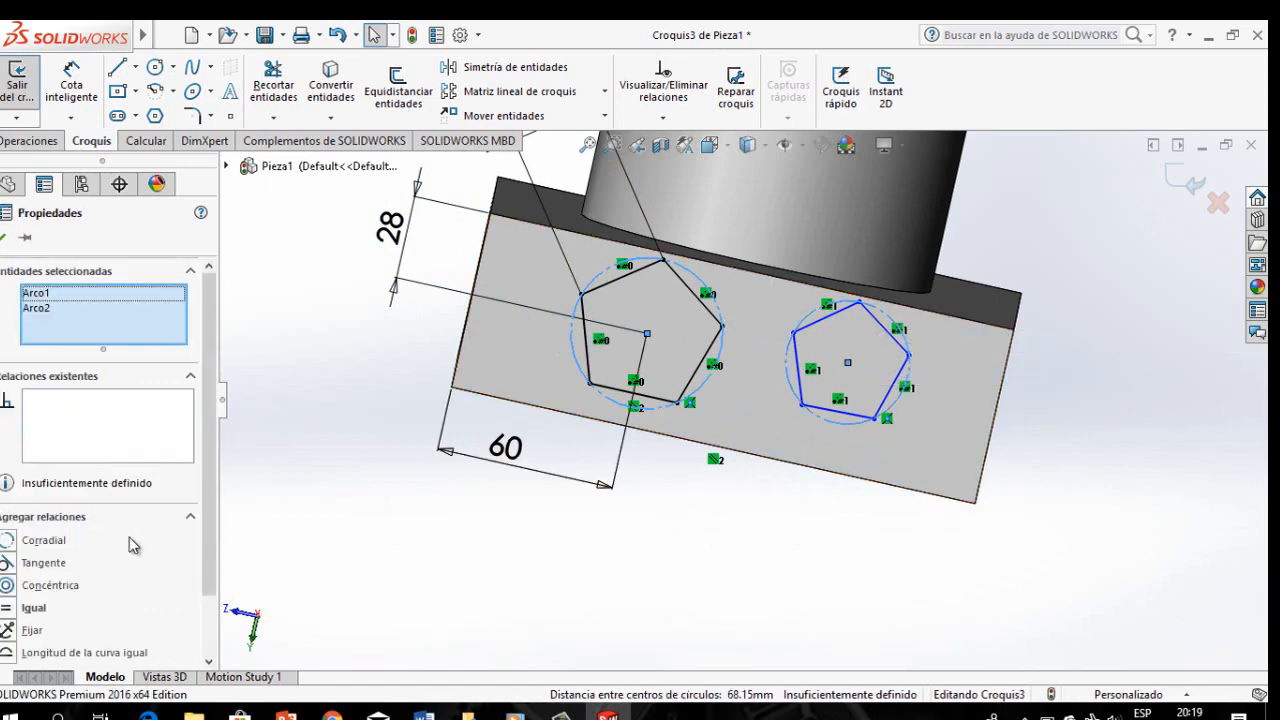
pyautogui.moveTo(209, 530); pyautogui.dragTo(250, 590)
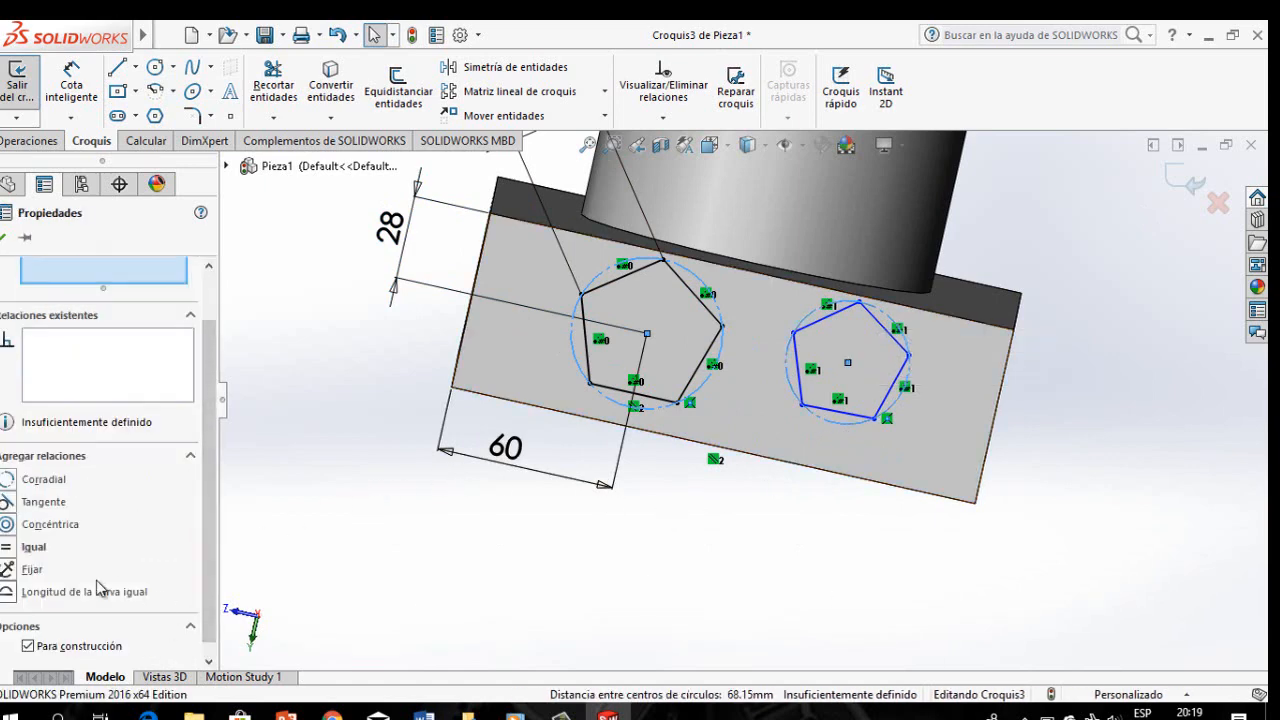
pyautogui.click(32, 548)
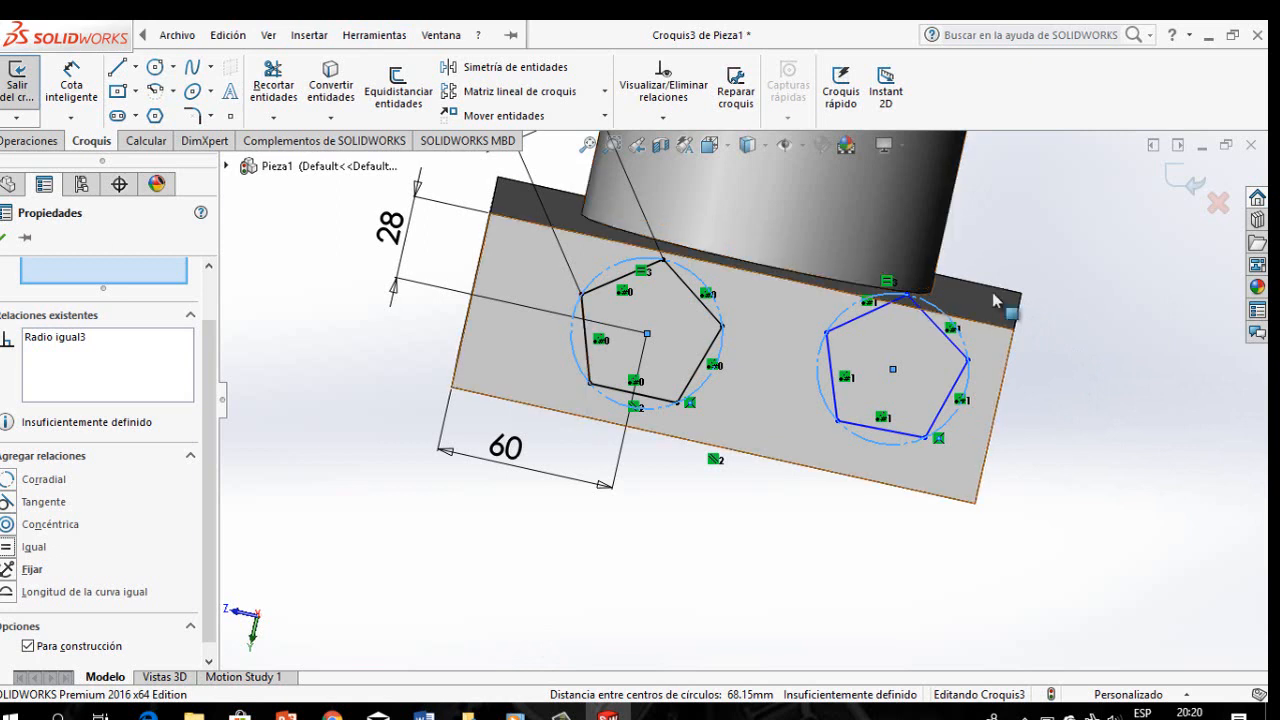
# Step: Make the second pentagon's upper outer side parallel to the adjacent short edge of the block's face
pyautogui.click(953, 350)
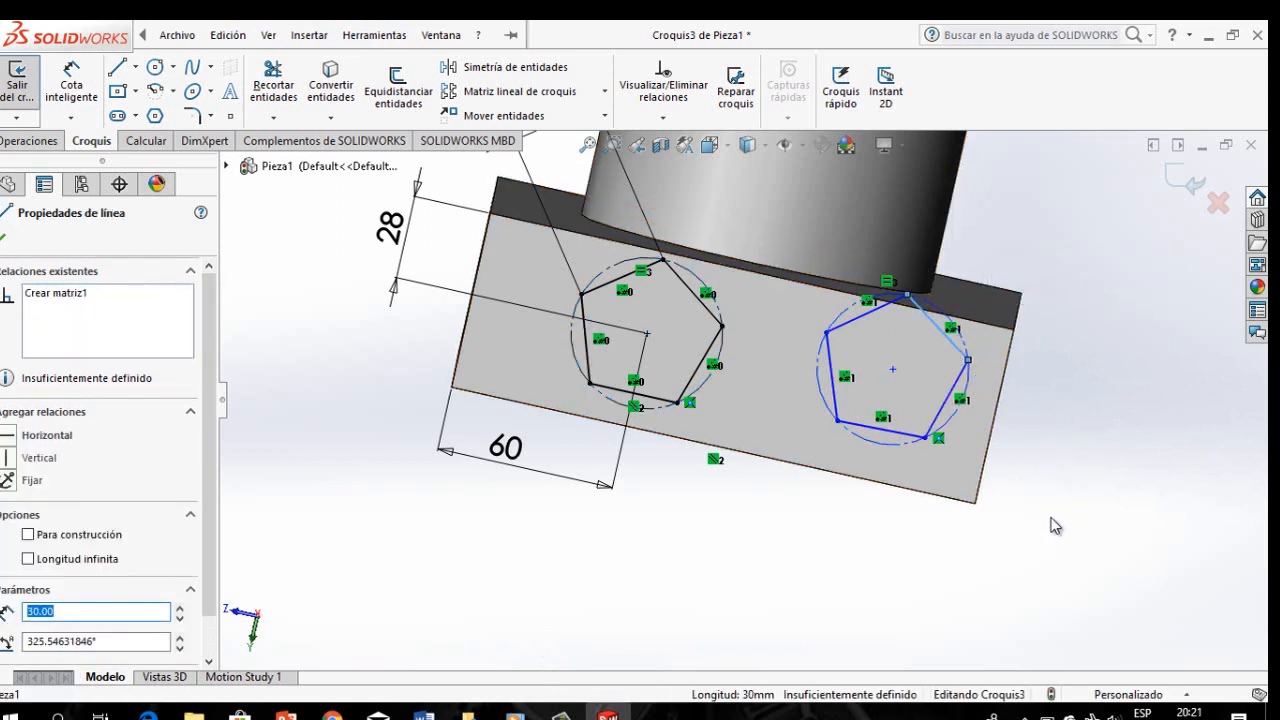
pyautogui.keyDown('ctrl'); pyautogui.click(993, 437); pyautogui.keyUp('ctrl')
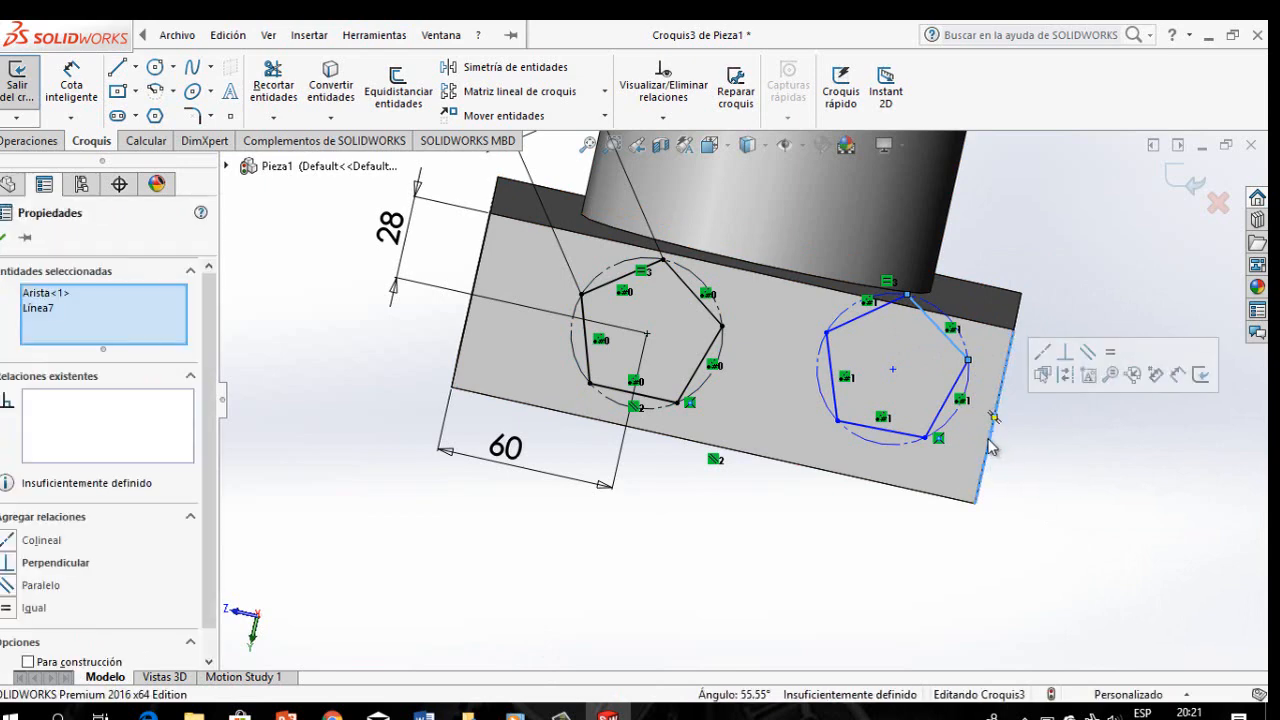
pyautogui.click(42, 586)
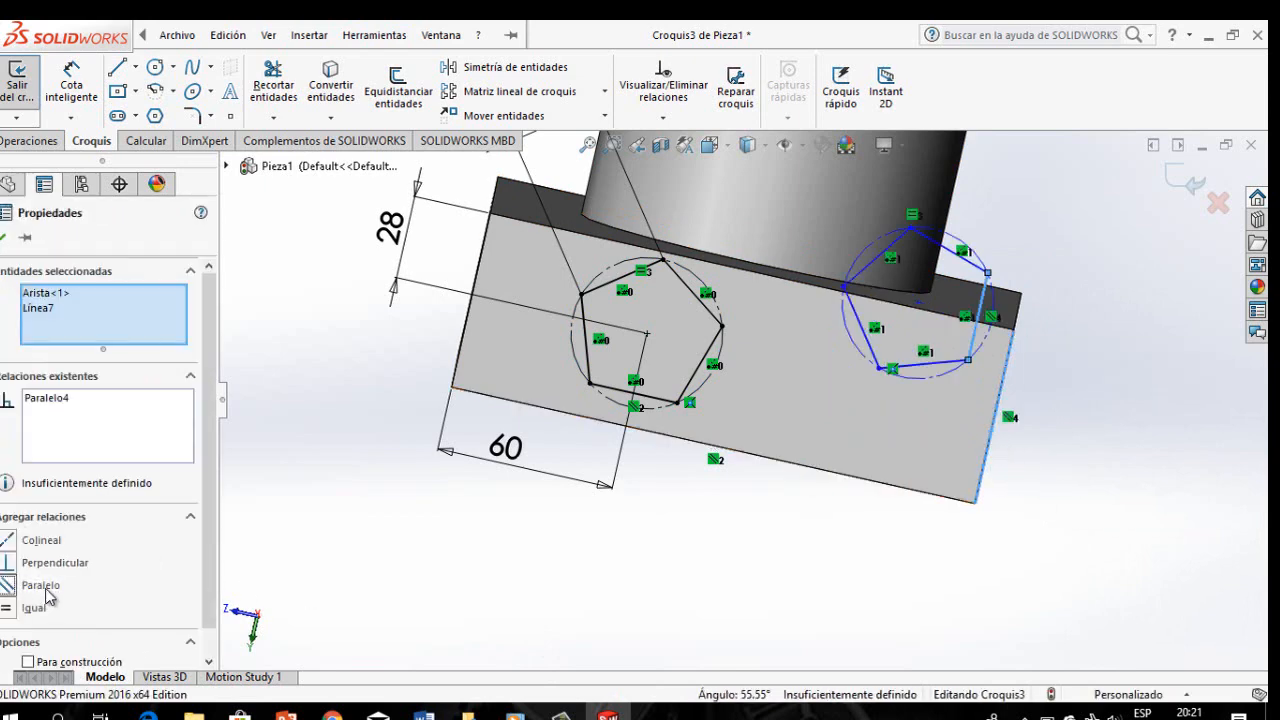
# Step: Dimension the second pentagon's centre from the adjacent short edge of the block's face and set the distance to 45 mm
pyautogui.press('Escape')
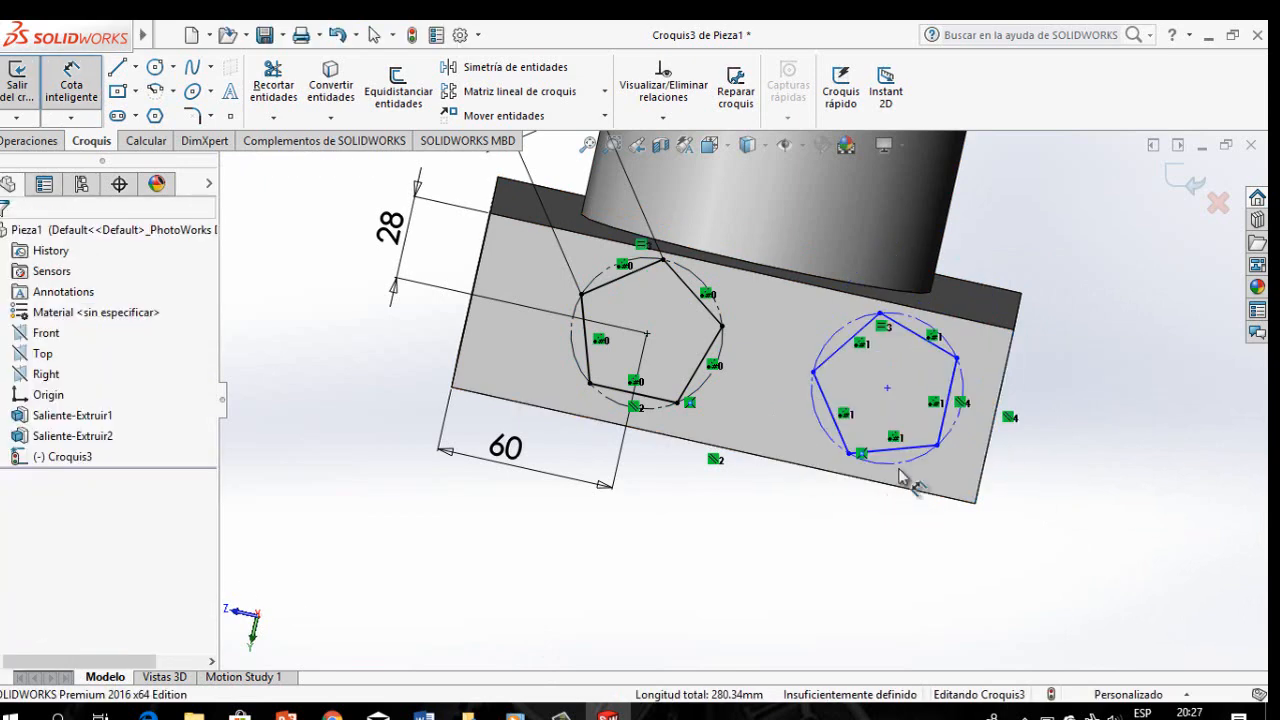
pyautogui.click(887, 390)
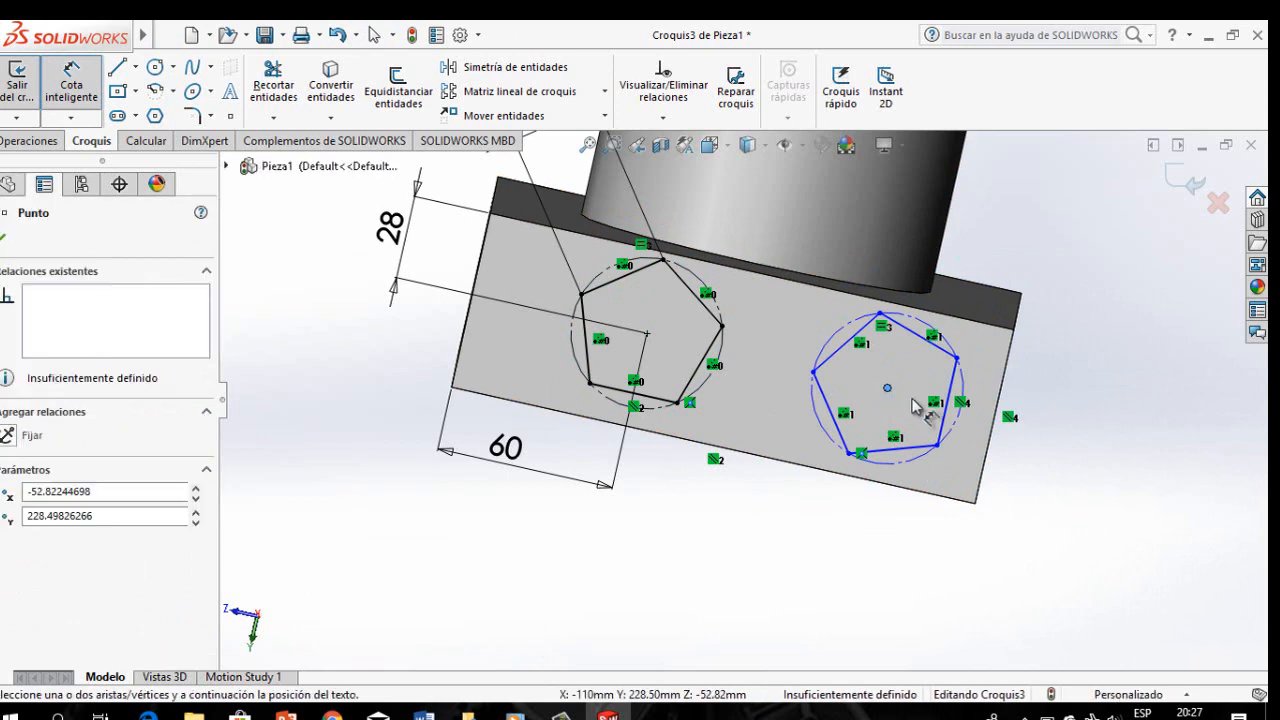
pyautogui.click(1008, 415)
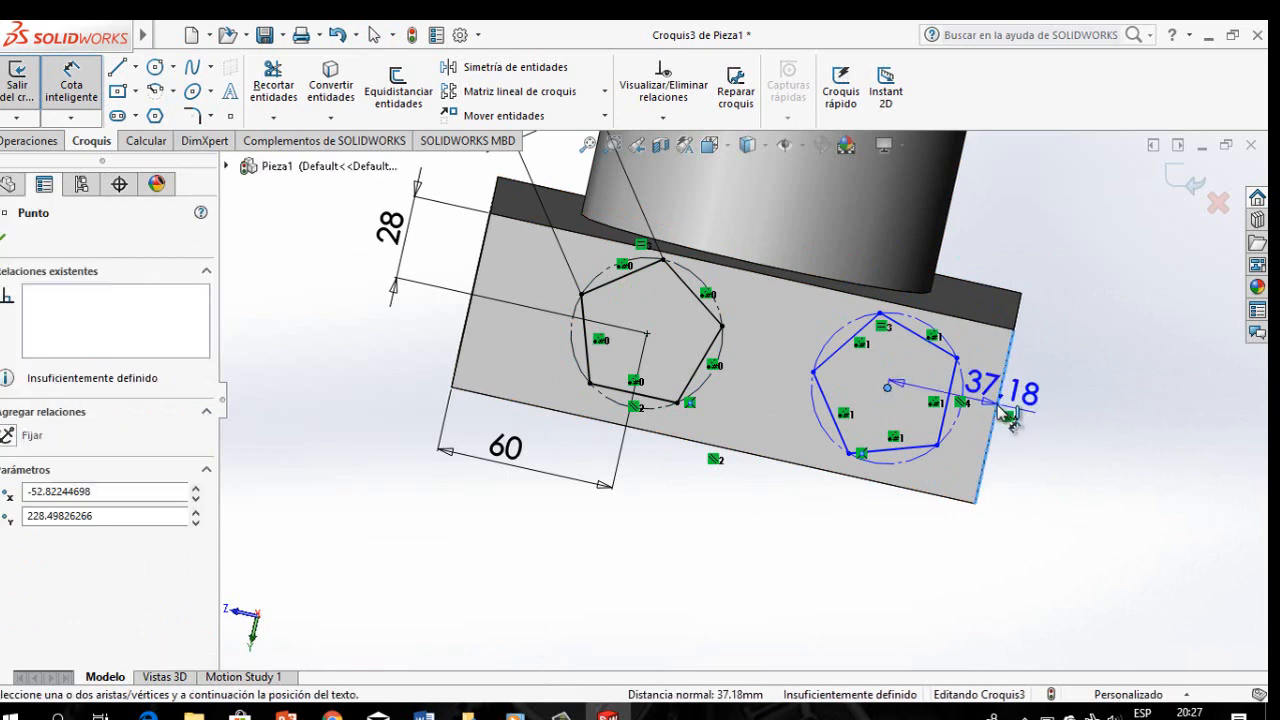
pyautogui.click(975, 256)
pyautogui.write('60')
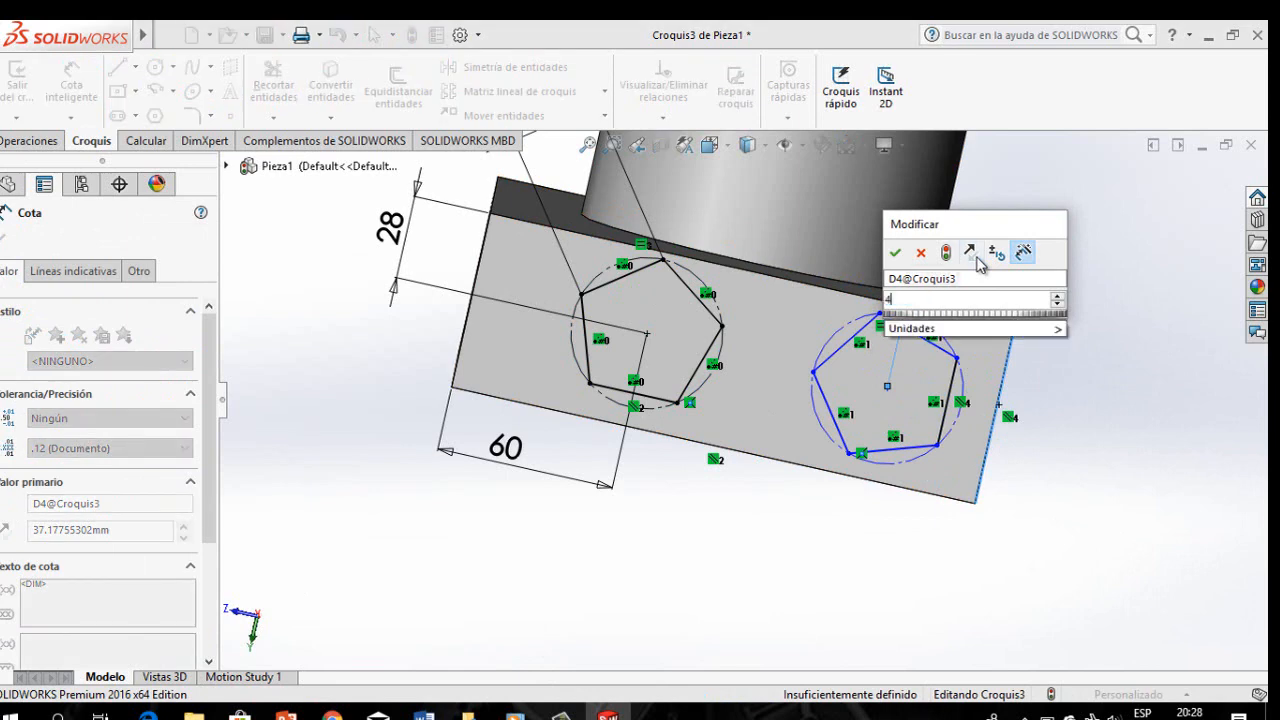
pyautogui.press('Return')
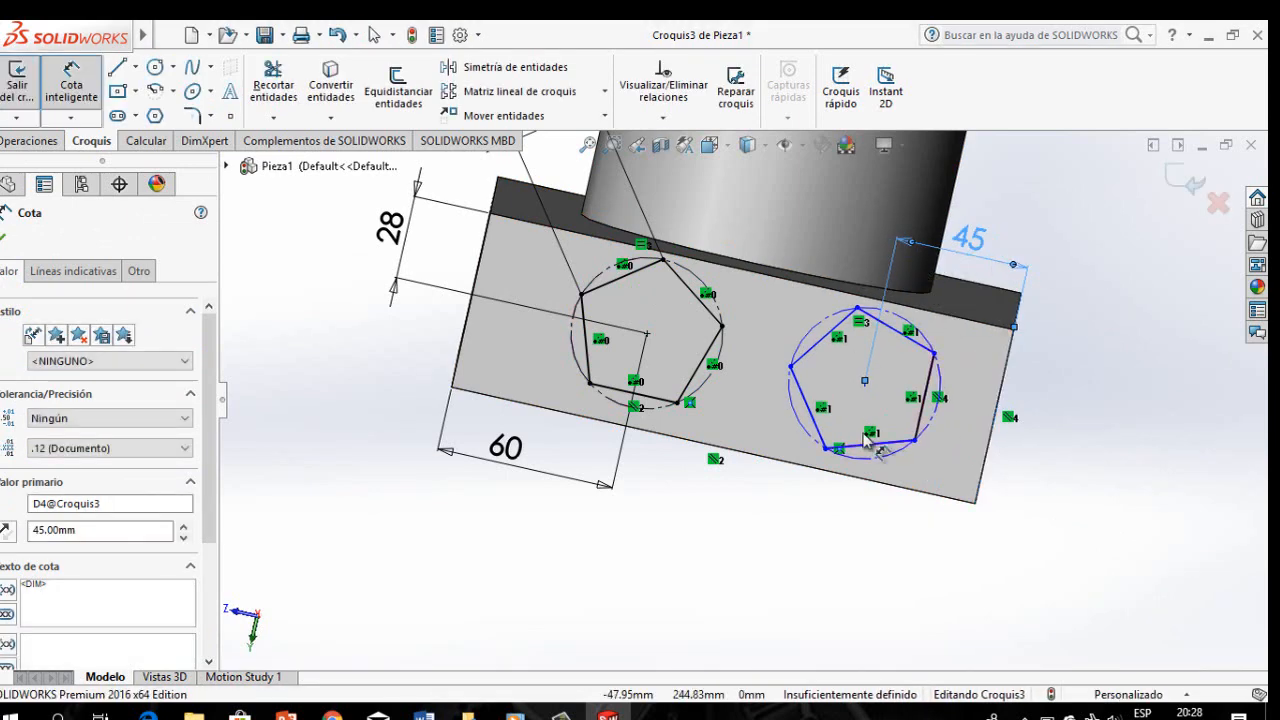
pyautogui.press('Escape')
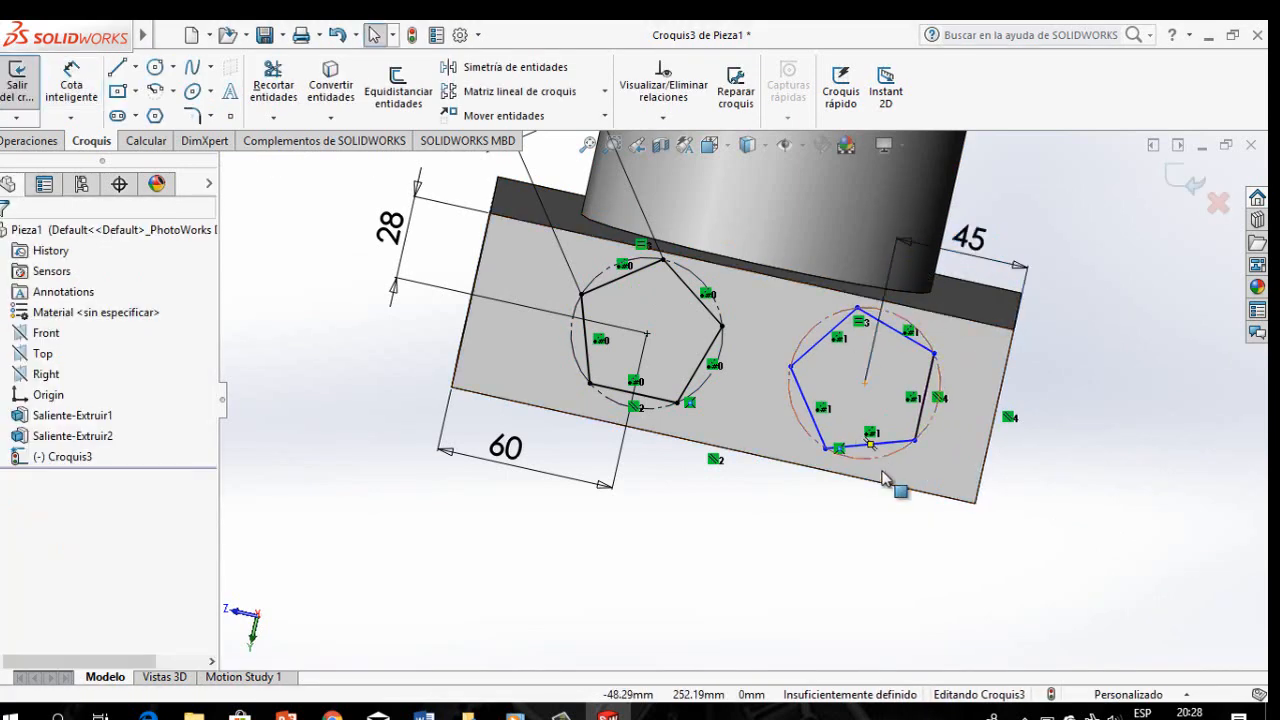
# Step: Add a horizontal relation between the centre points of the two pentagons
pyautogui.click(865, 386)
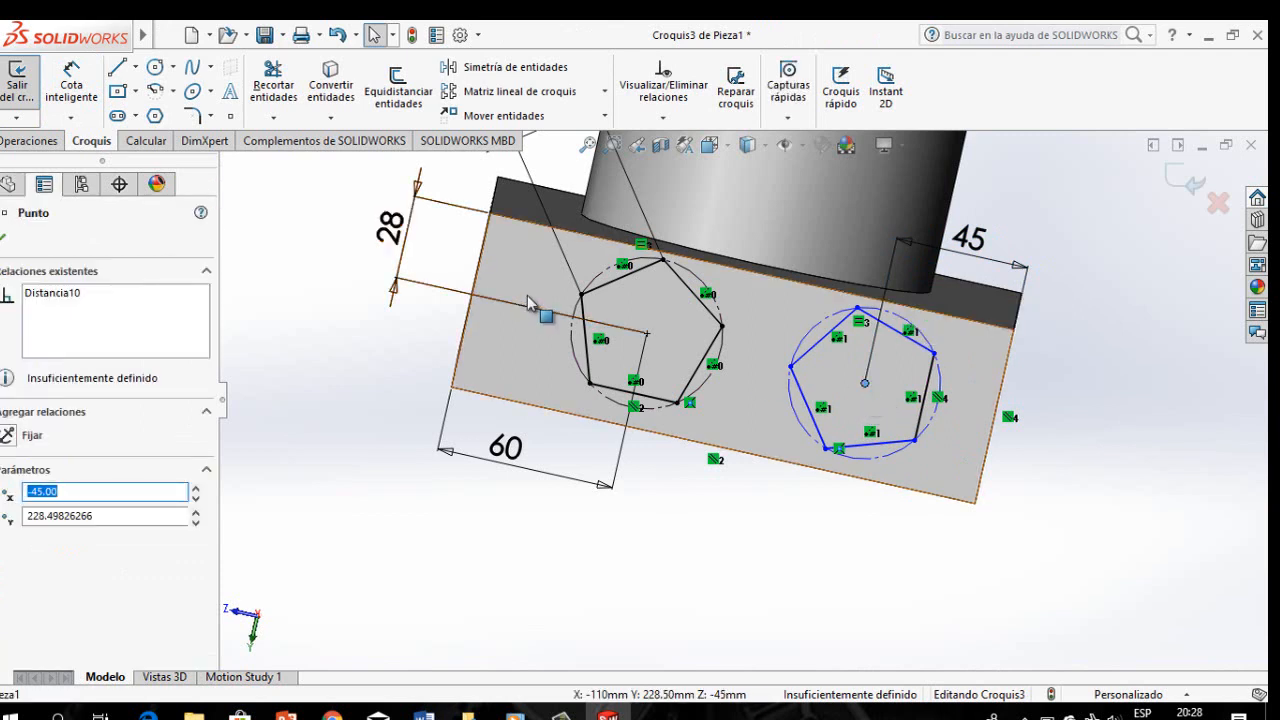
pyautogui.keyDown('ctrl'); pyautogui.click(647, 335); pyautogui.keyUp('ctrl')
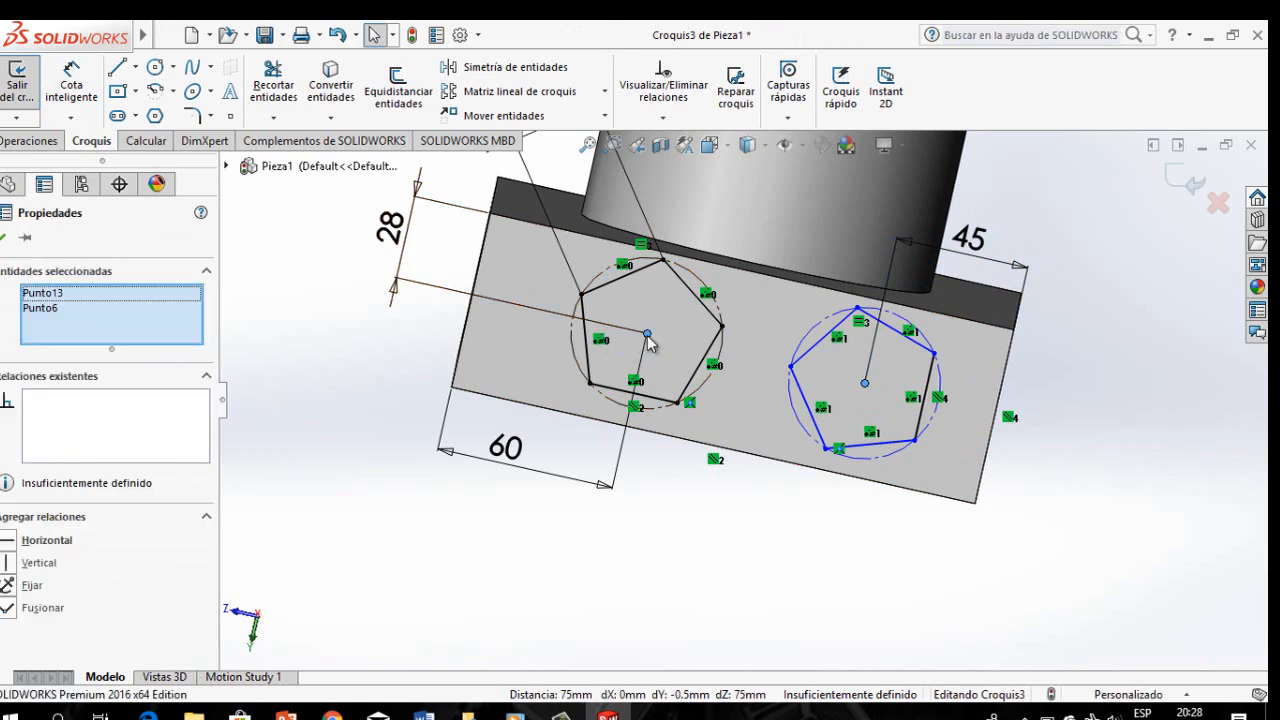
pyautogui.click(42, 542)
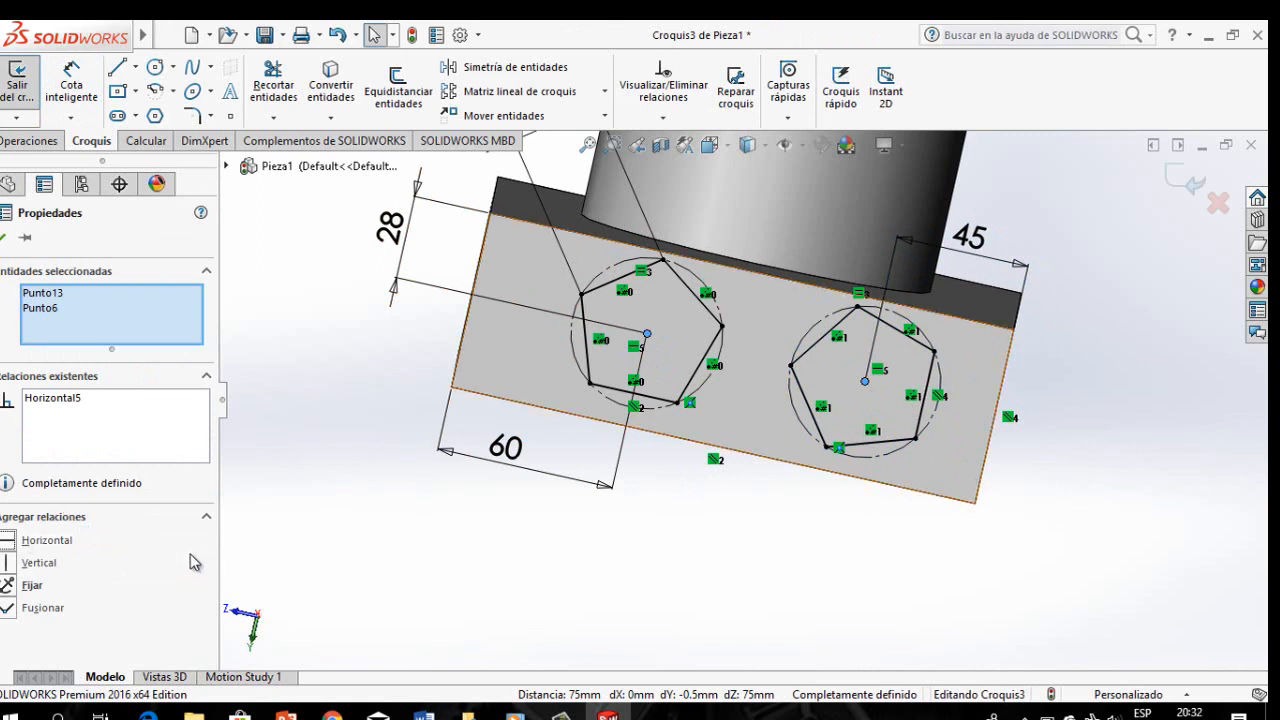
pyautogui.press('Escape')
# Step: Cut both pentagons into the end block with an extruded cut to a specified depth of 45 mm
pyautogui.click(30, 142)
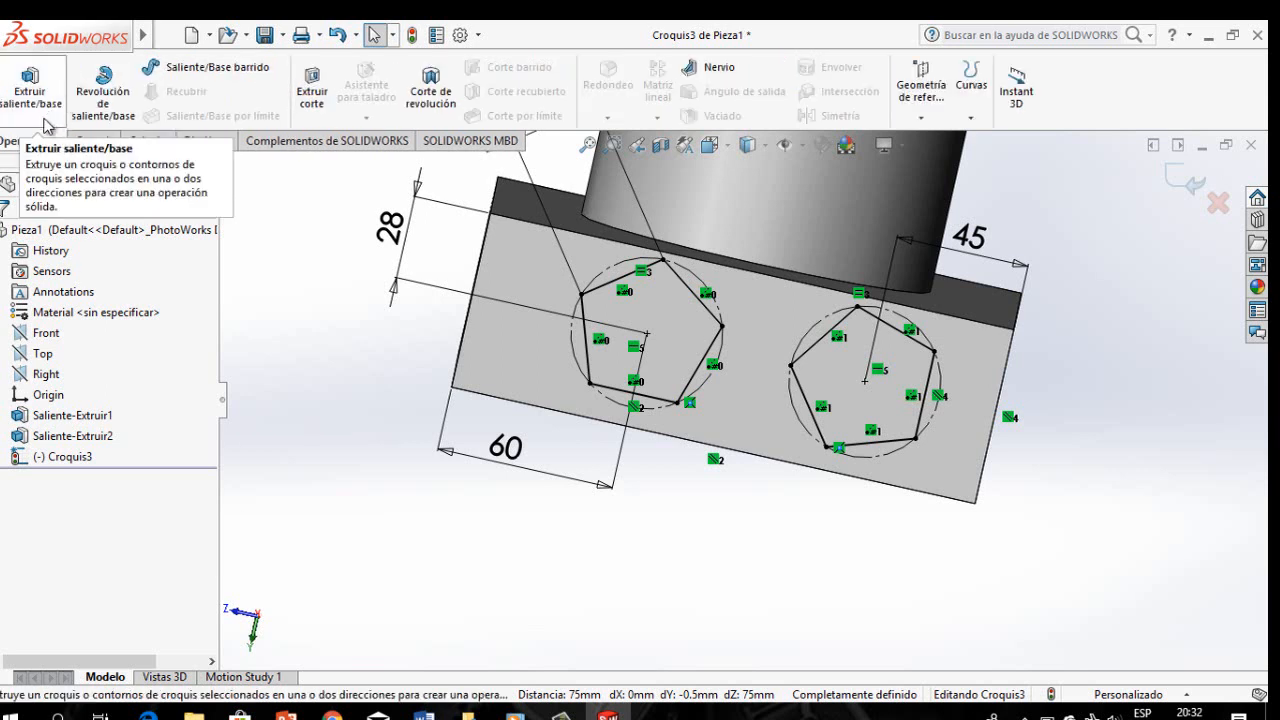
pyautogui.click(312, 95)
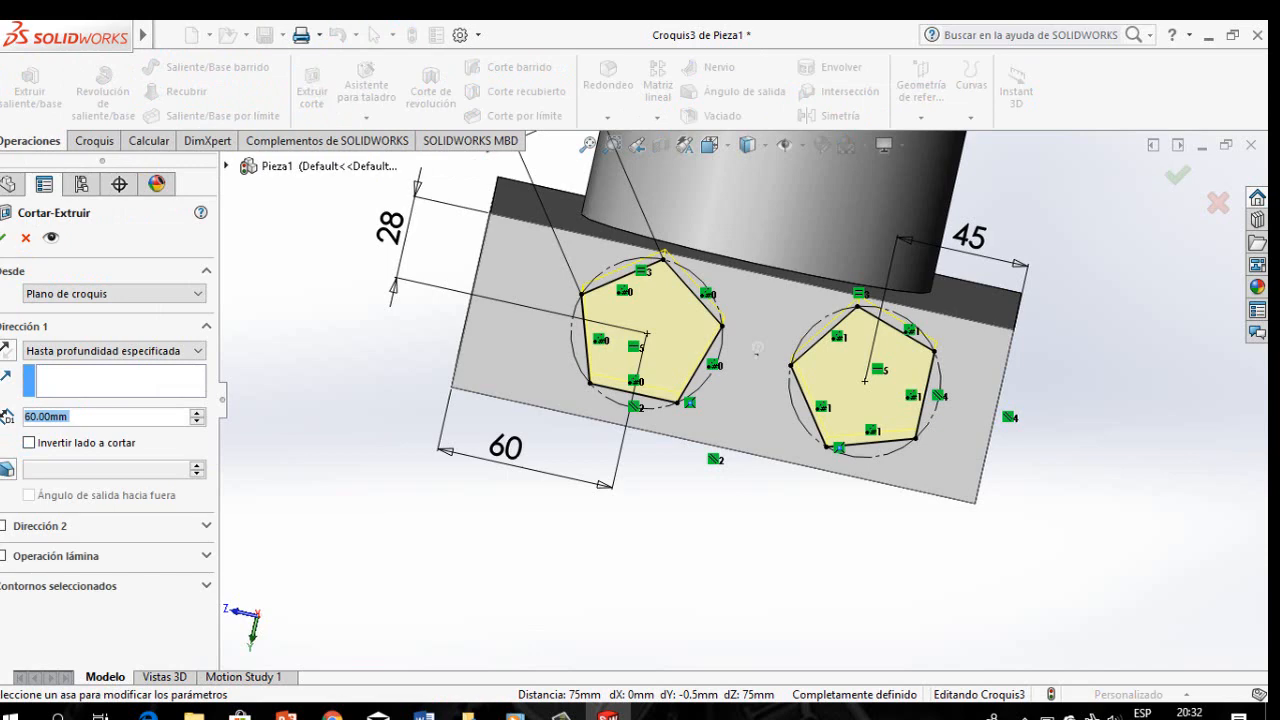
pyautogui.moveTo(535, 340); pyautogui.dragTo(595, 356, button='middle')
pyautogui.scroll(3, 639, 459)
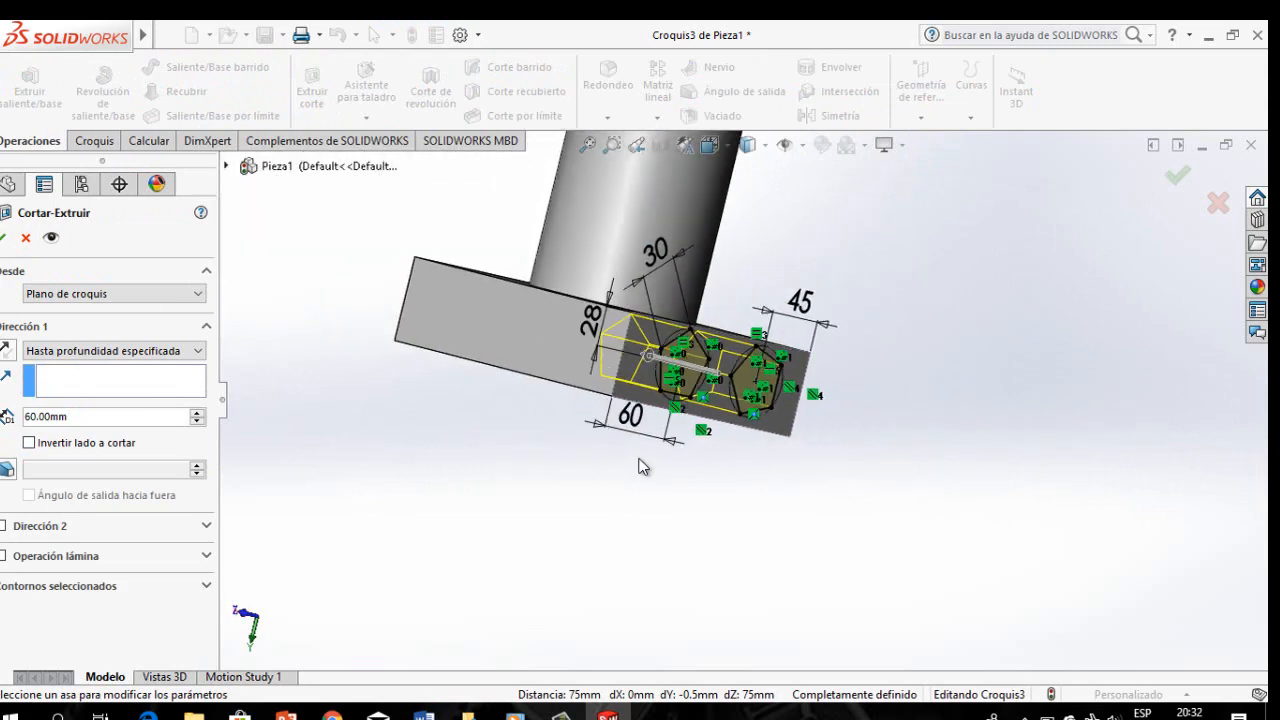
pyautogui.scroll(-4, 648, 372)
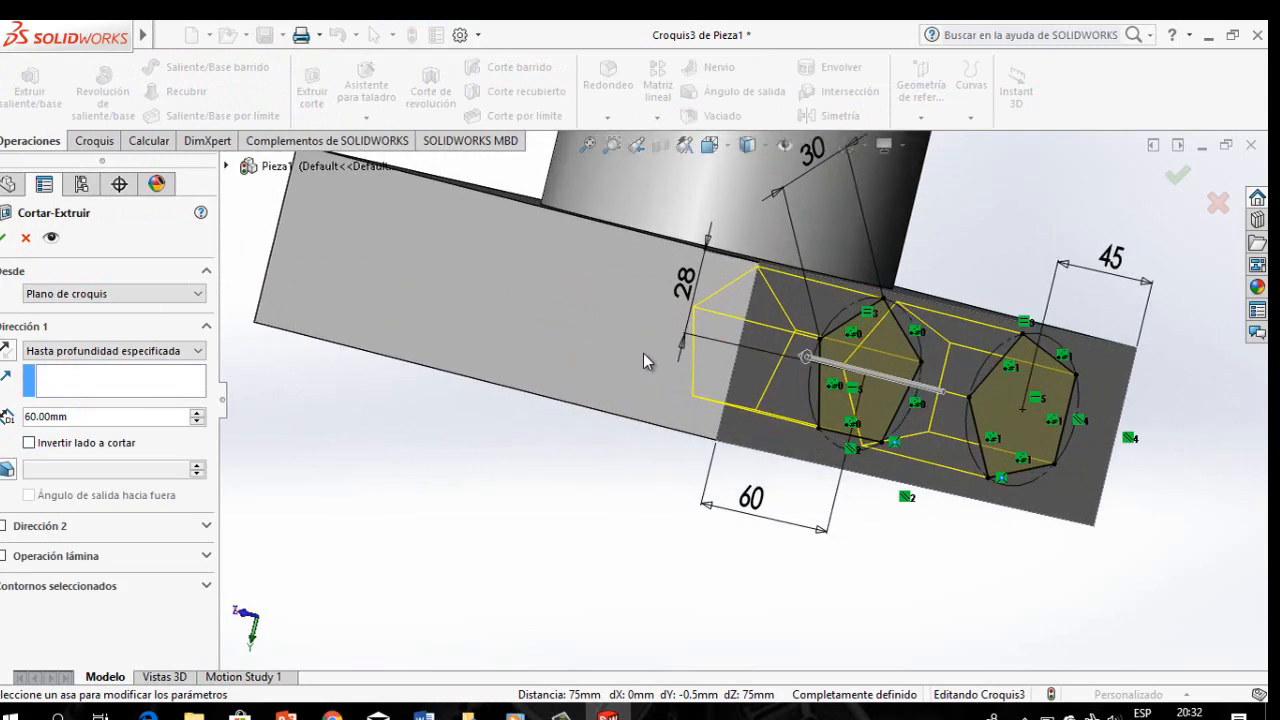
pyautogui.moveTo(643, 353)
pyautogui.mouseDown(button='middle')
pyautogui.moveTo(663, 357)
pyautogui.moveTo(573, 340)
pyautogui.moveTo(603, 310)
pyautogui.mouseUp(button='middle')
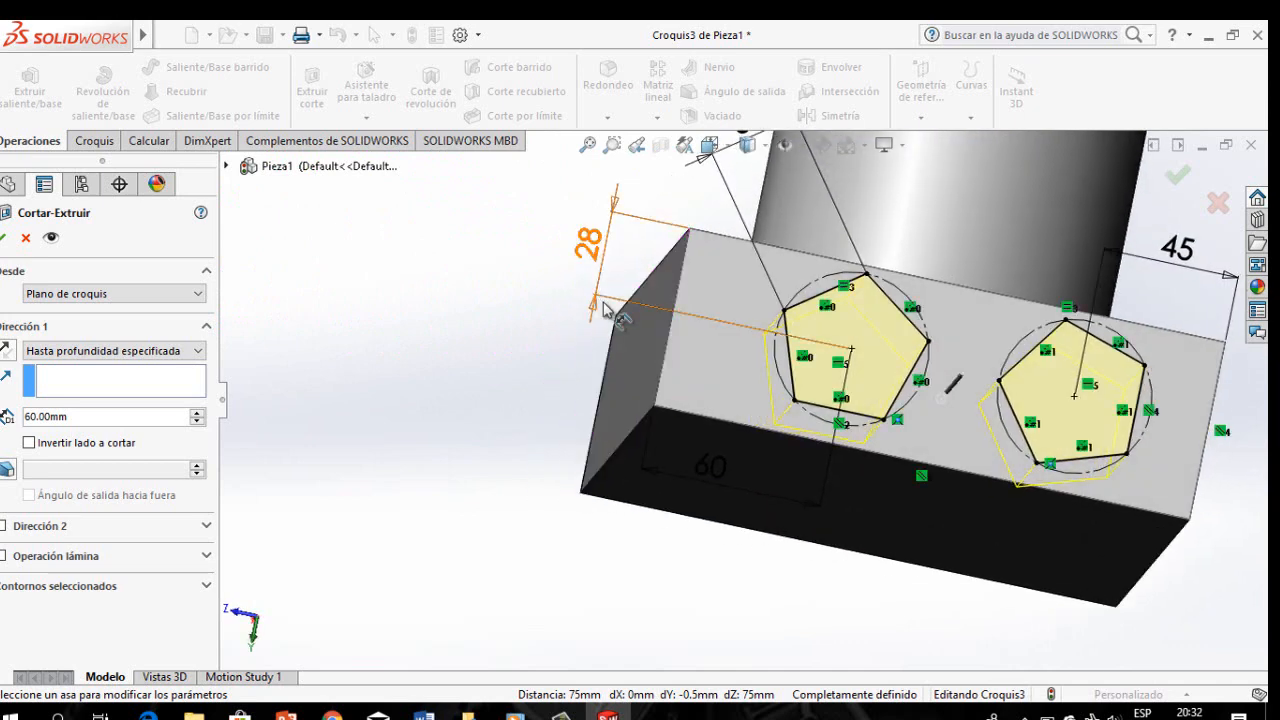
pyautogui.scroll(2, 644, 360)
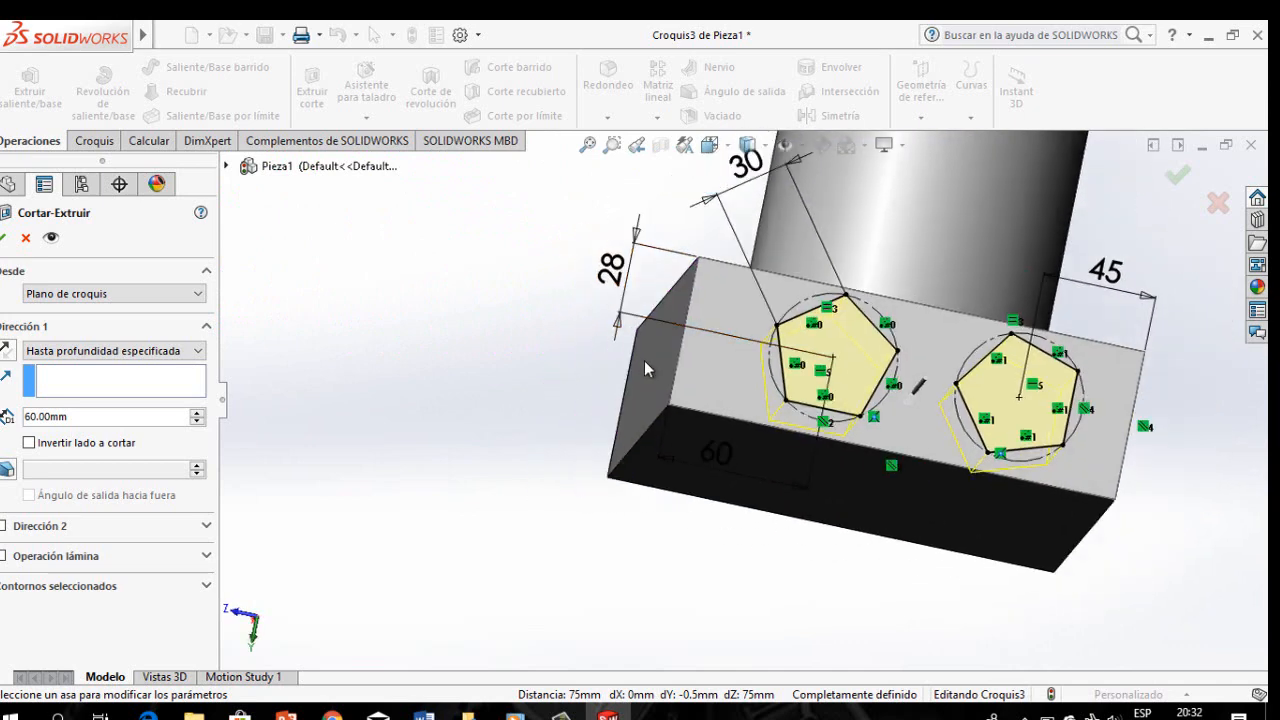
pyautogui.moveTo(649, 361)
pyautogui.mouseDown(button='middle')
pyautogui.moveTo(797, 368)
pyautogui.moveTo(759, 371)
pyautogui.mouseUp(button='middle')
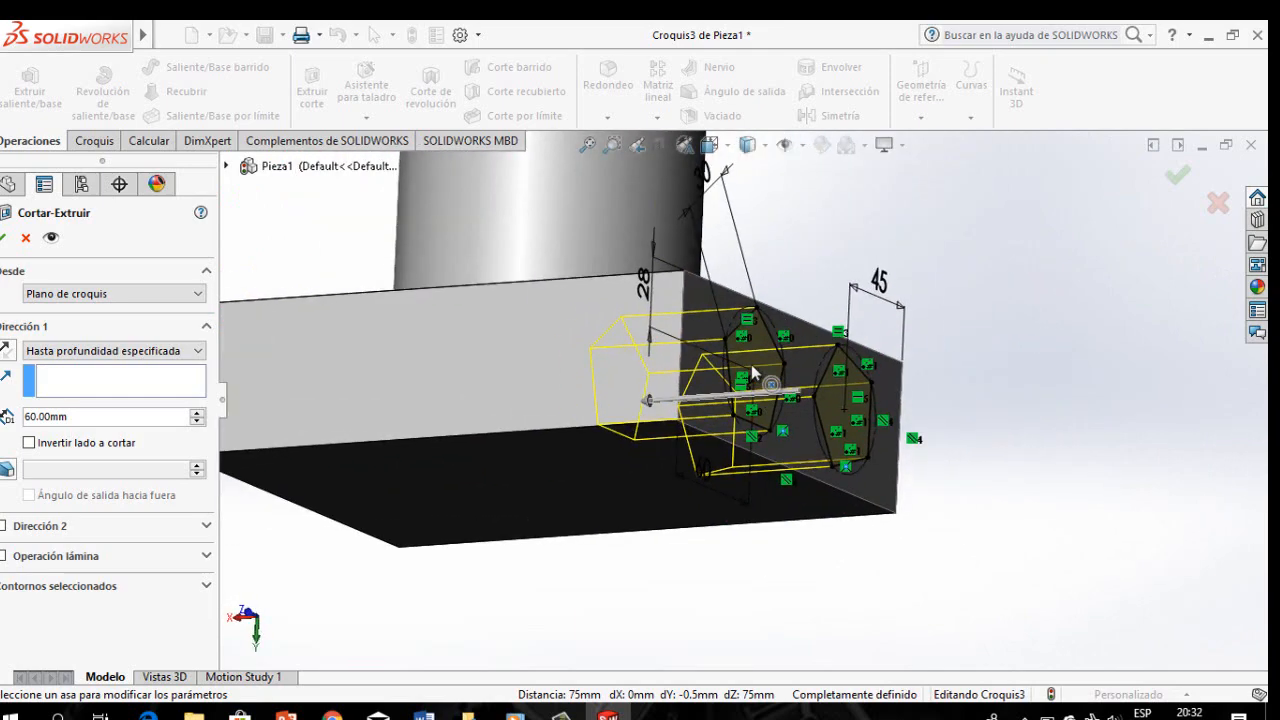
pyautogui.scroll(3, 751, 364)
pyautogui.scroll(-5, 738, 273)
pyautogui.scroll(3, 729, 357)
pyautogui.scroll(-2, 742, 577)
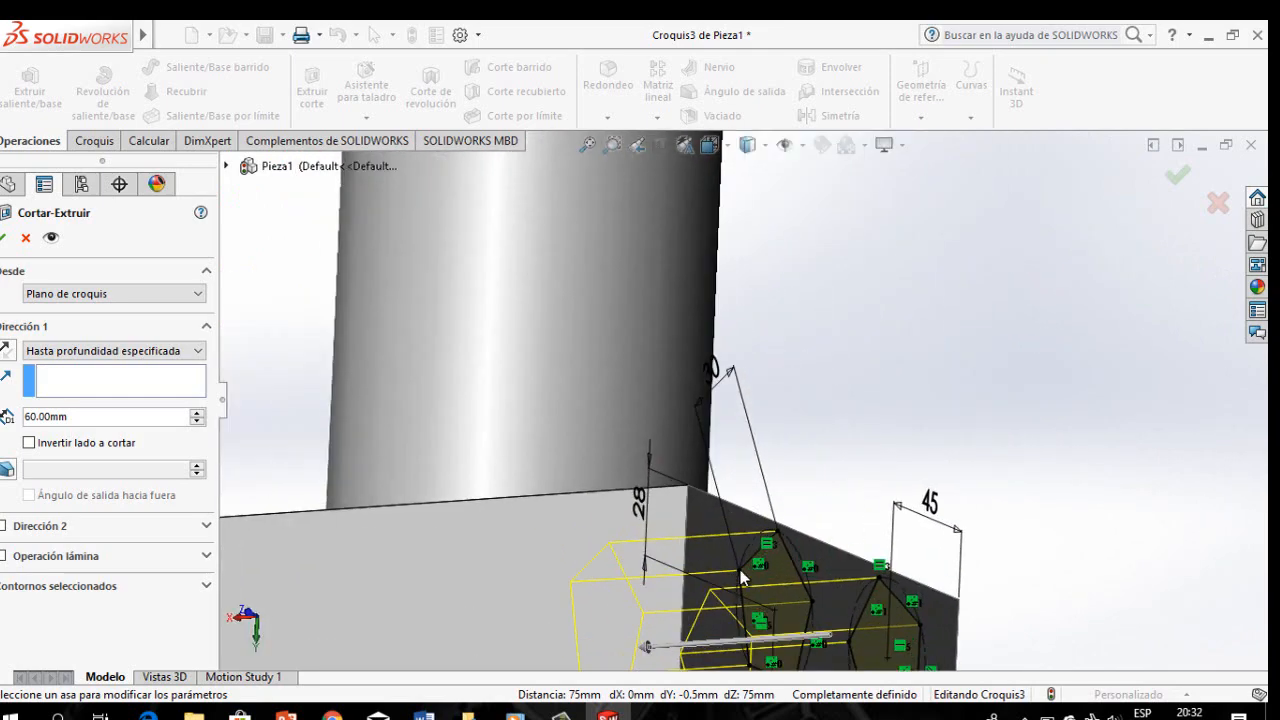
pyautogui.scroll(2, 742, 577)
pyautogui.scroll(-2, 530, 488)
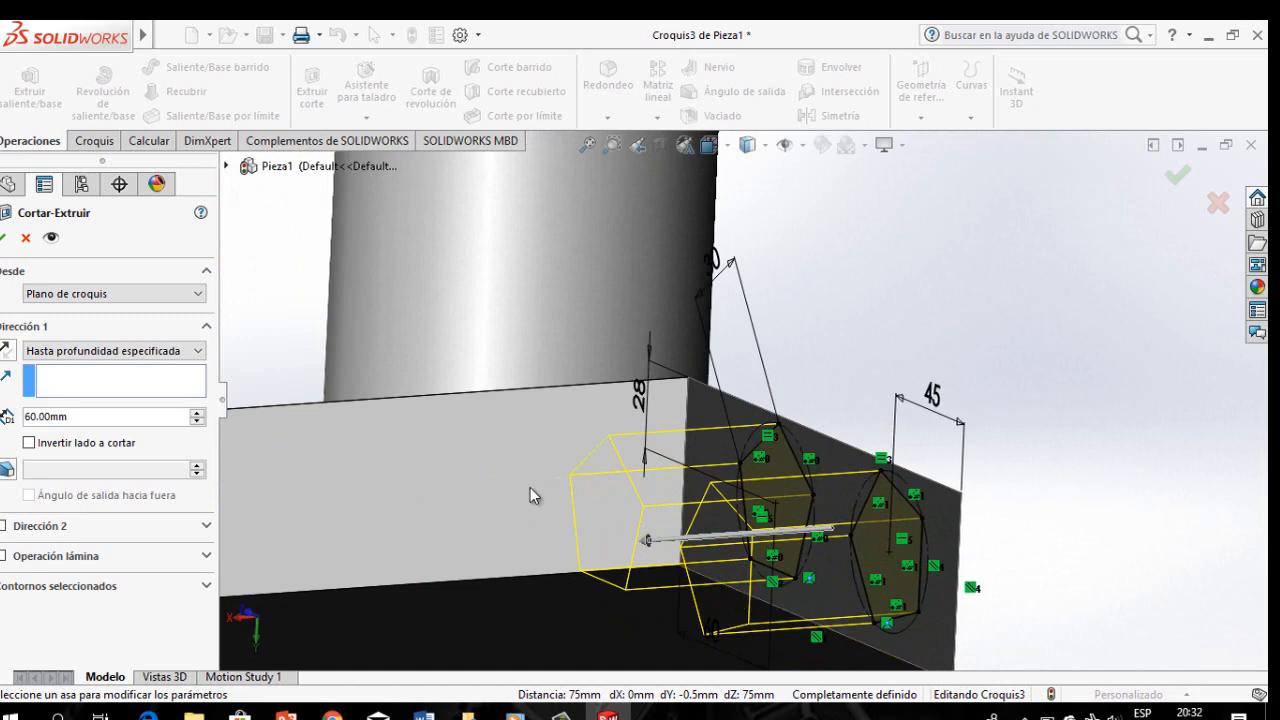
pyautogui.doubleClick(94, 416)
pyautogui.hotkey('ctrl', 'a')
pyautogui.write('45')
pyautogui.press('Return')
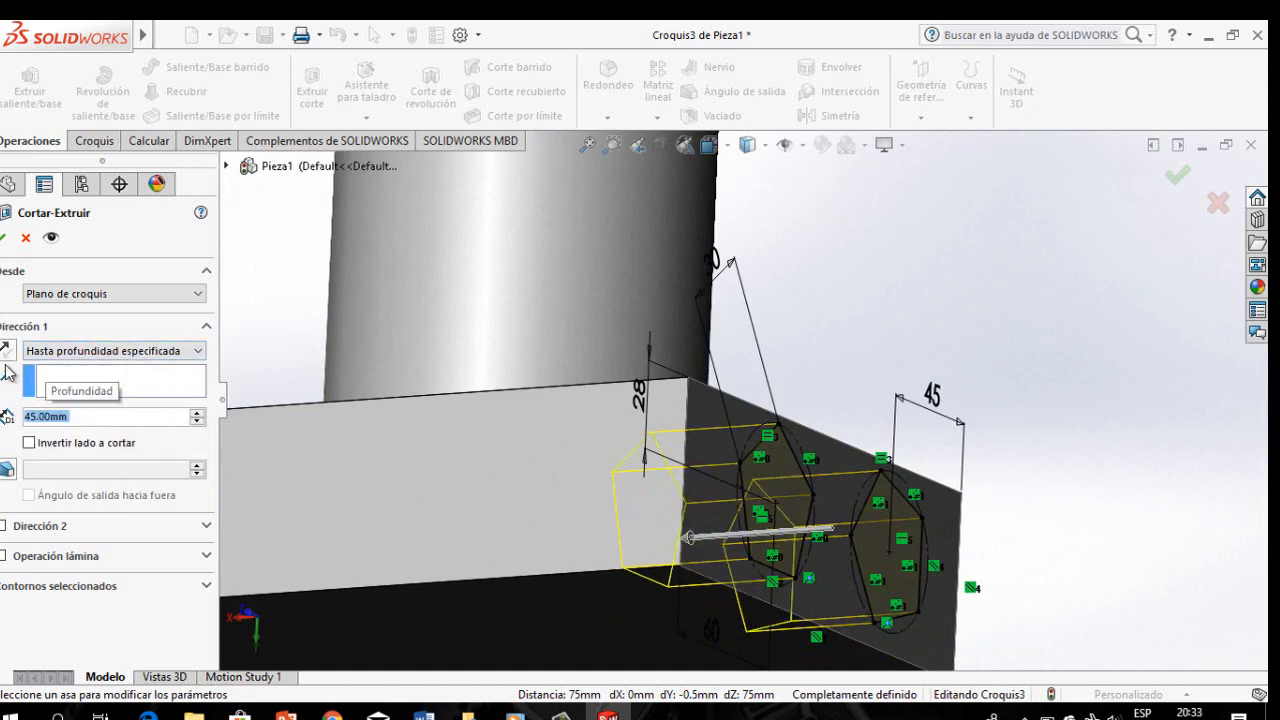
pyautogui.click(5, 242)
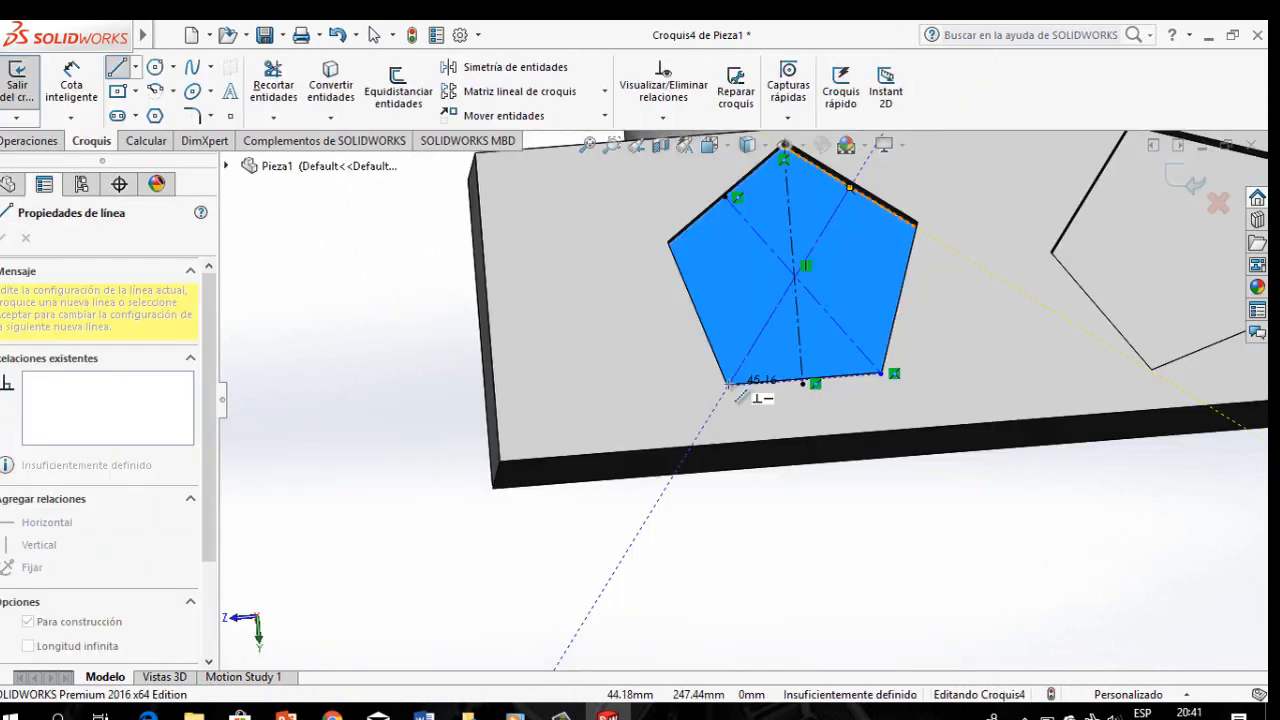
# Step: Finish the construction line at the first pentagon's lower-left vertex and draw a circle of about 14 mm radius where the construction lines cross
pyautogui.click(728, 386)
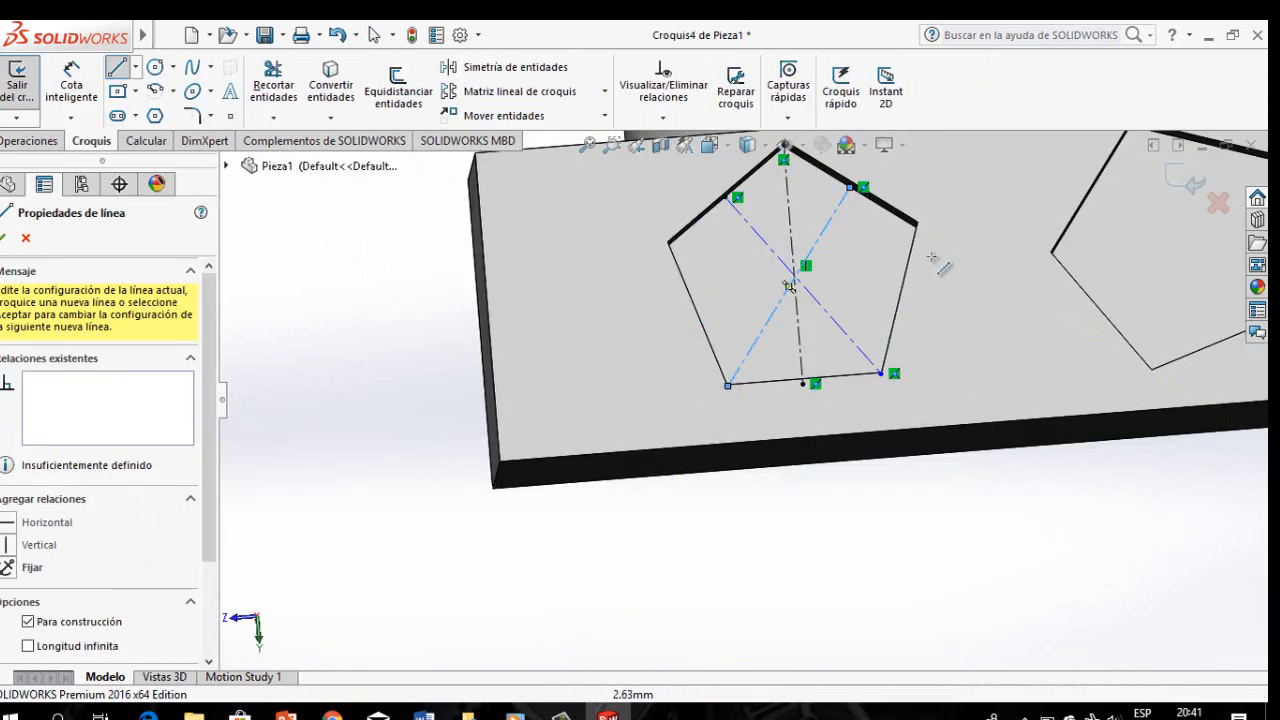
pyautogui.scroll(4, 900, 290)
pyautogui.scroll(-6, 855, 310)
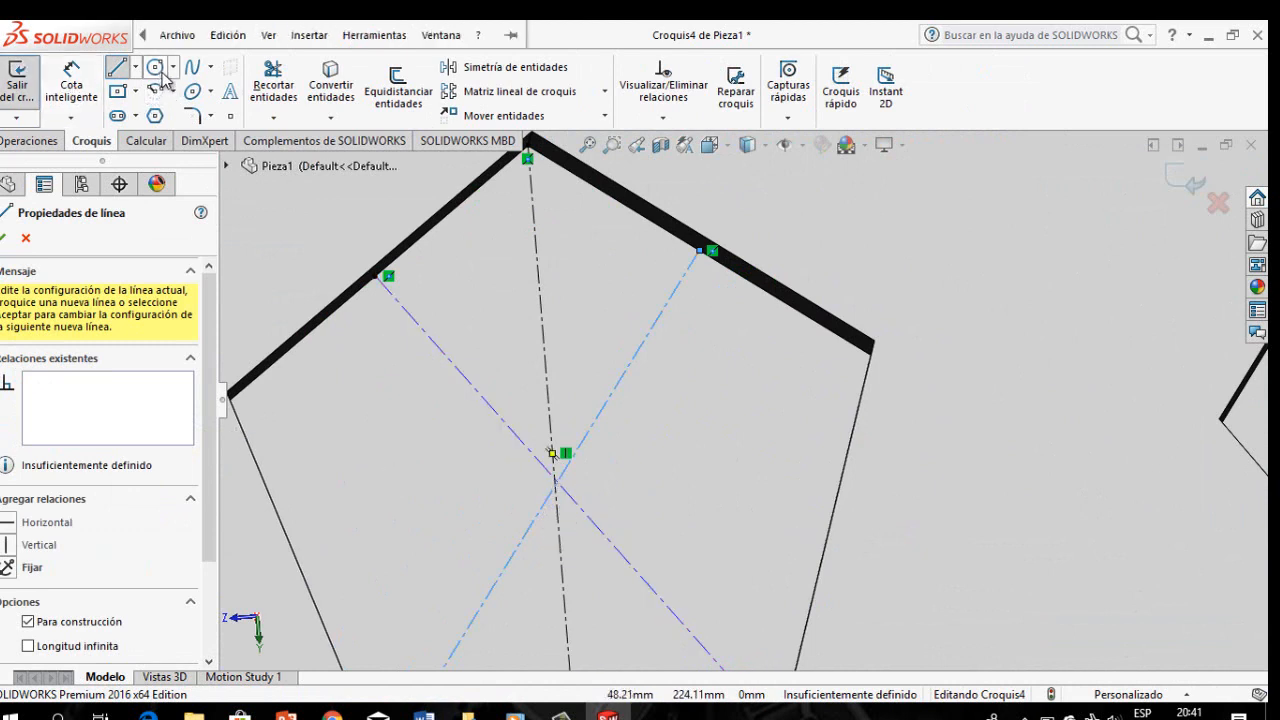
pyautogui.click(157, 68)
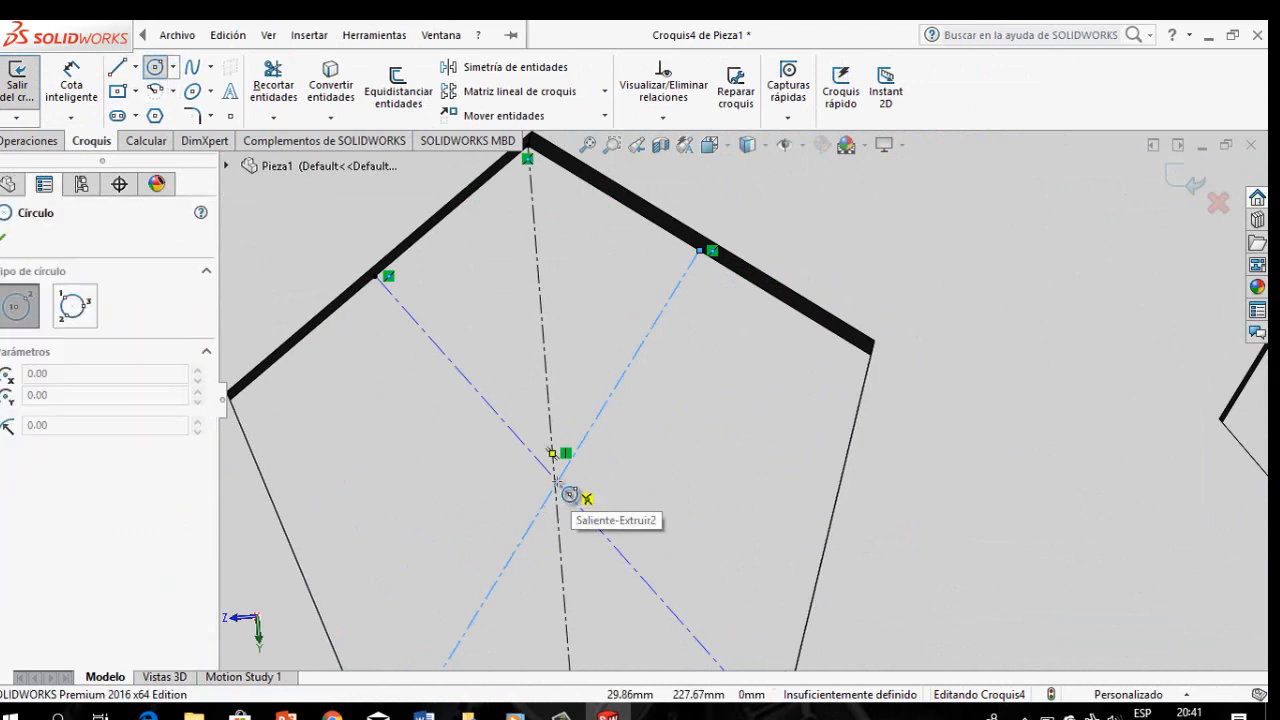
pyautogui.click(556, 481)
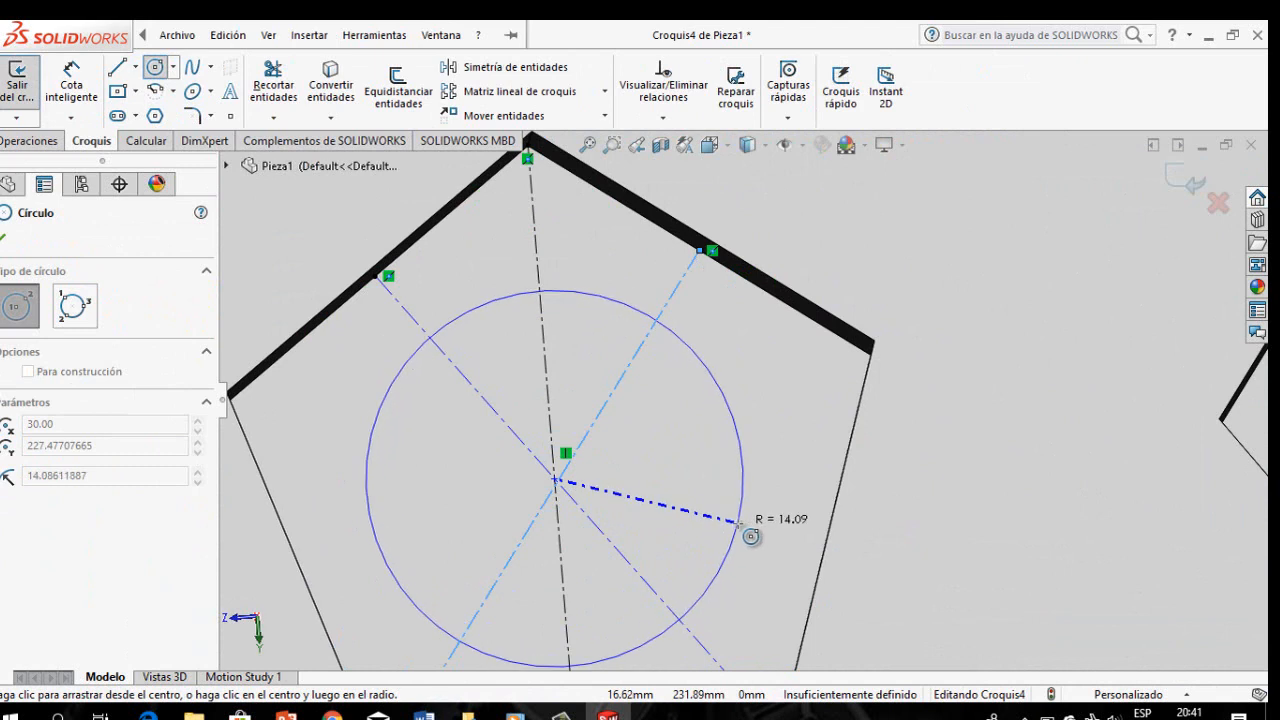
pyautogui.click(740, 523)
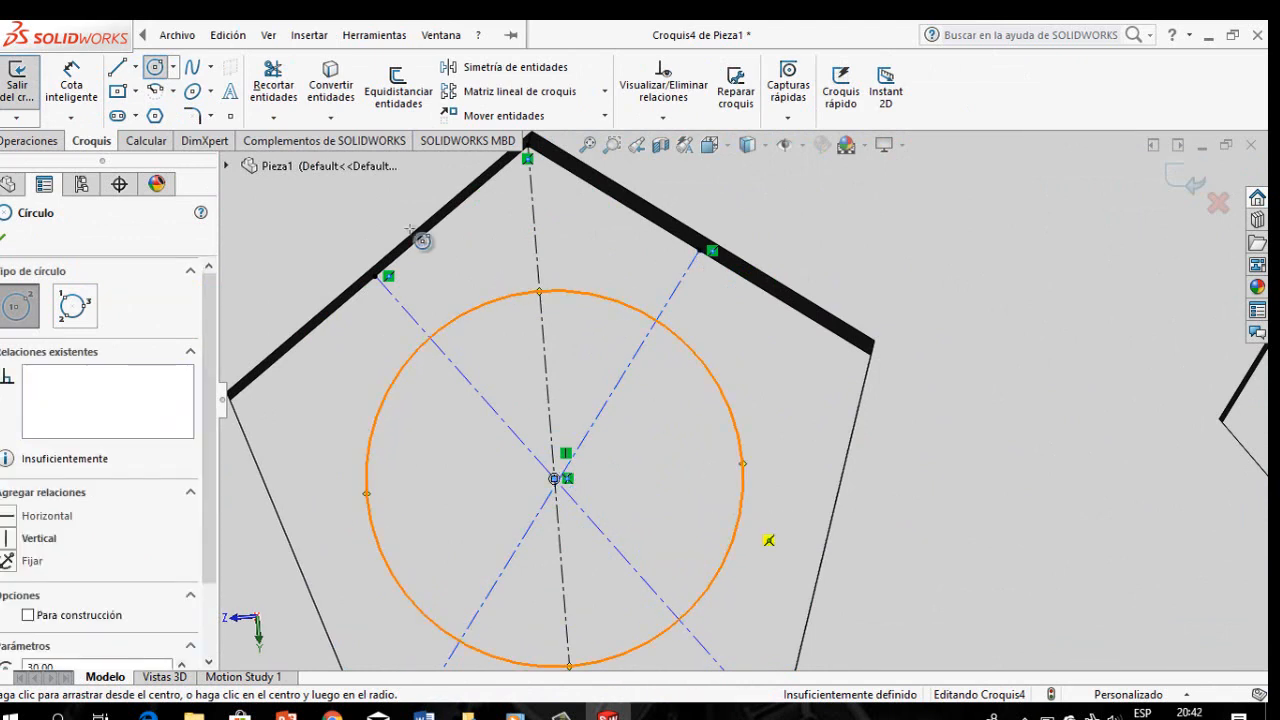
pyautogui.press('Escape')
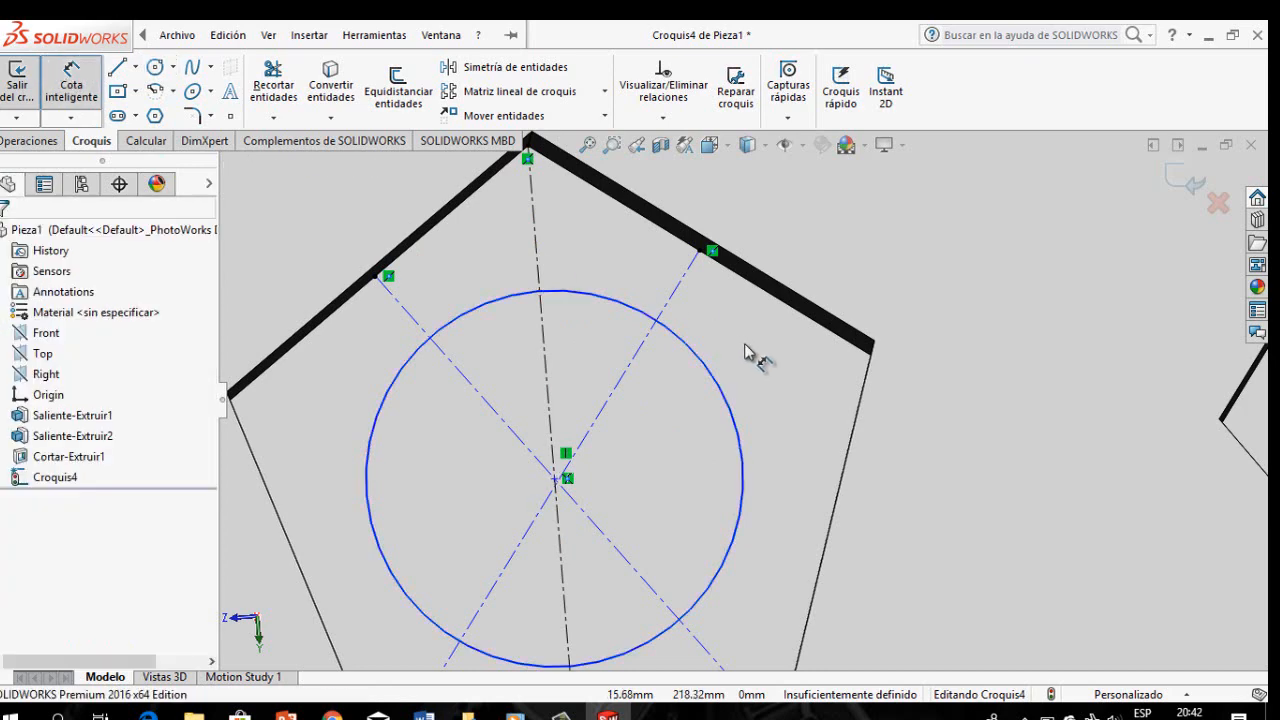
# Step: Dimension the circle inside the first pentagonal pocket and set its diameter to 15 mm
pyautogui.click(688, 348)
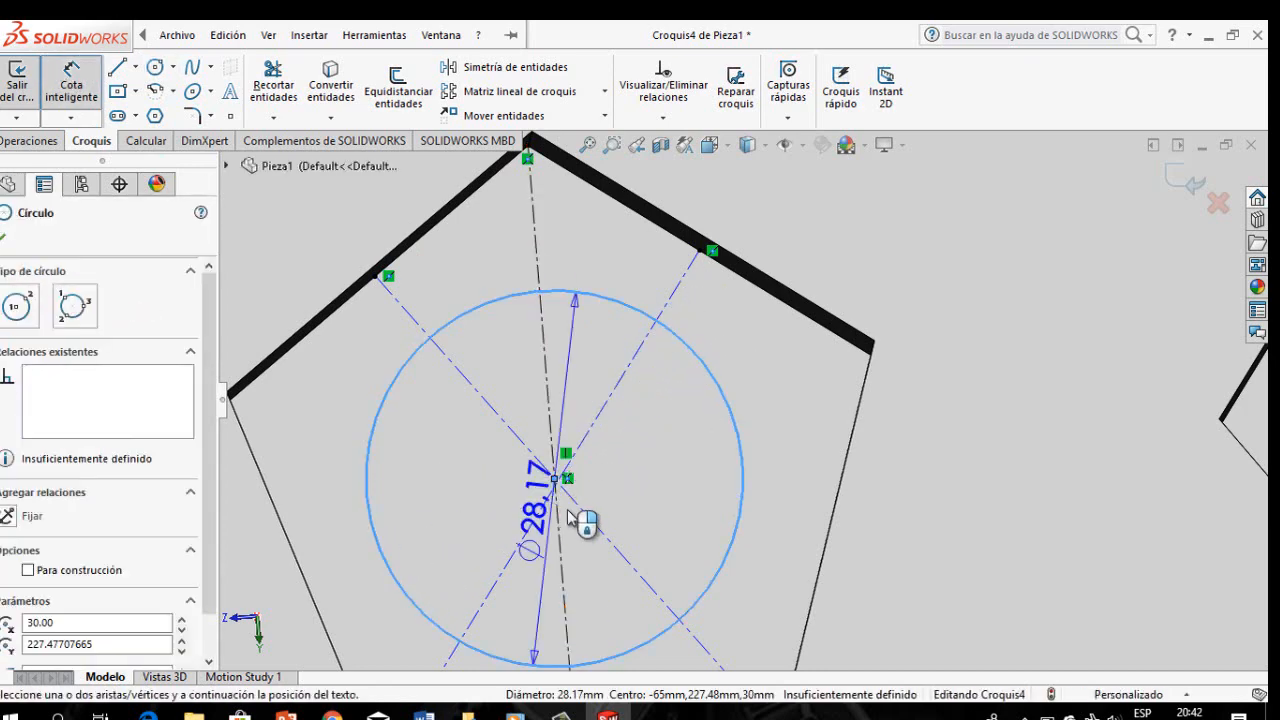
pyautogui.click(540, 484)
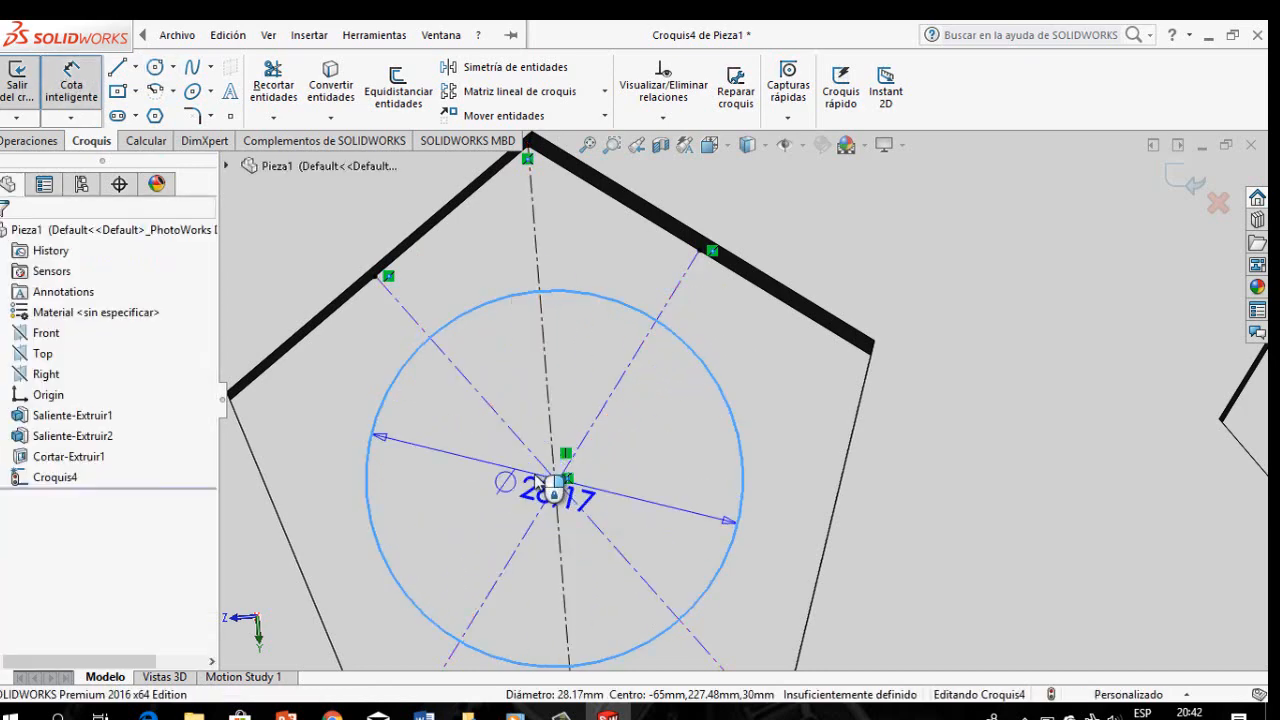
pyautogui.write('15')
pyautogui.press('Return')
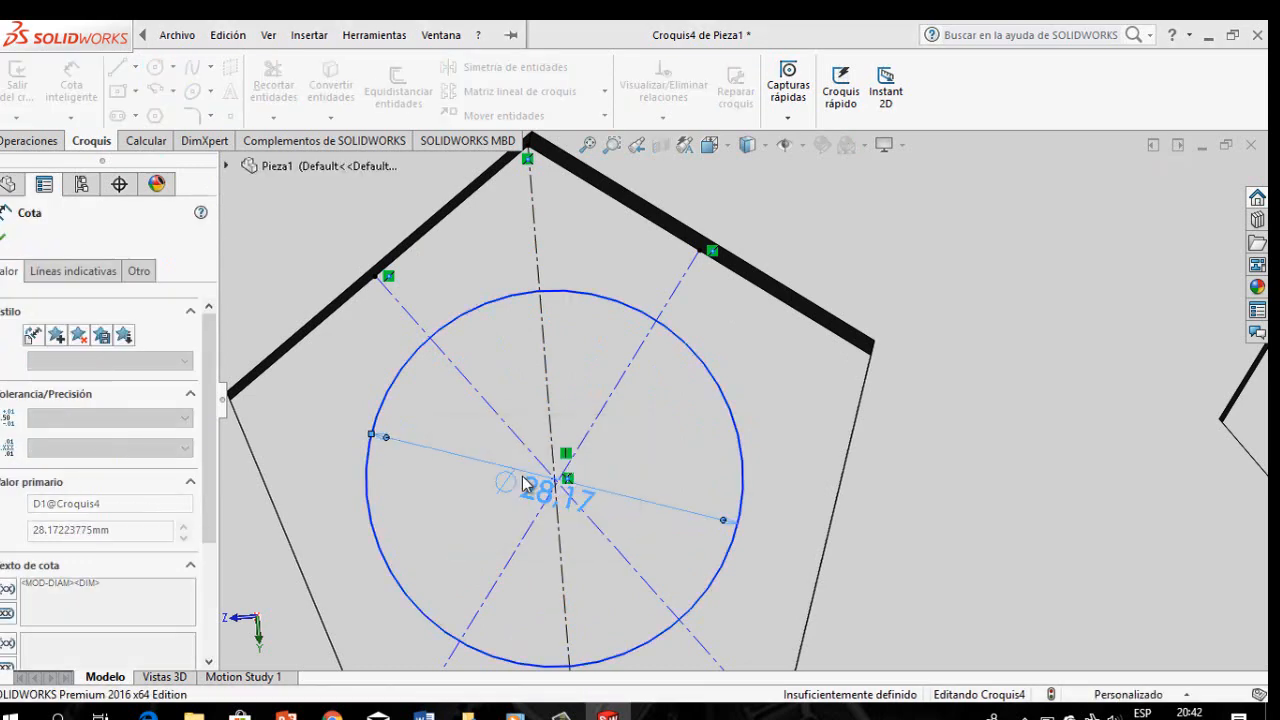
# Step: Cut the 15 mm circle through the block with an extruded cut to a specified depth of 228 mm
pyautogui.click(30, 141)
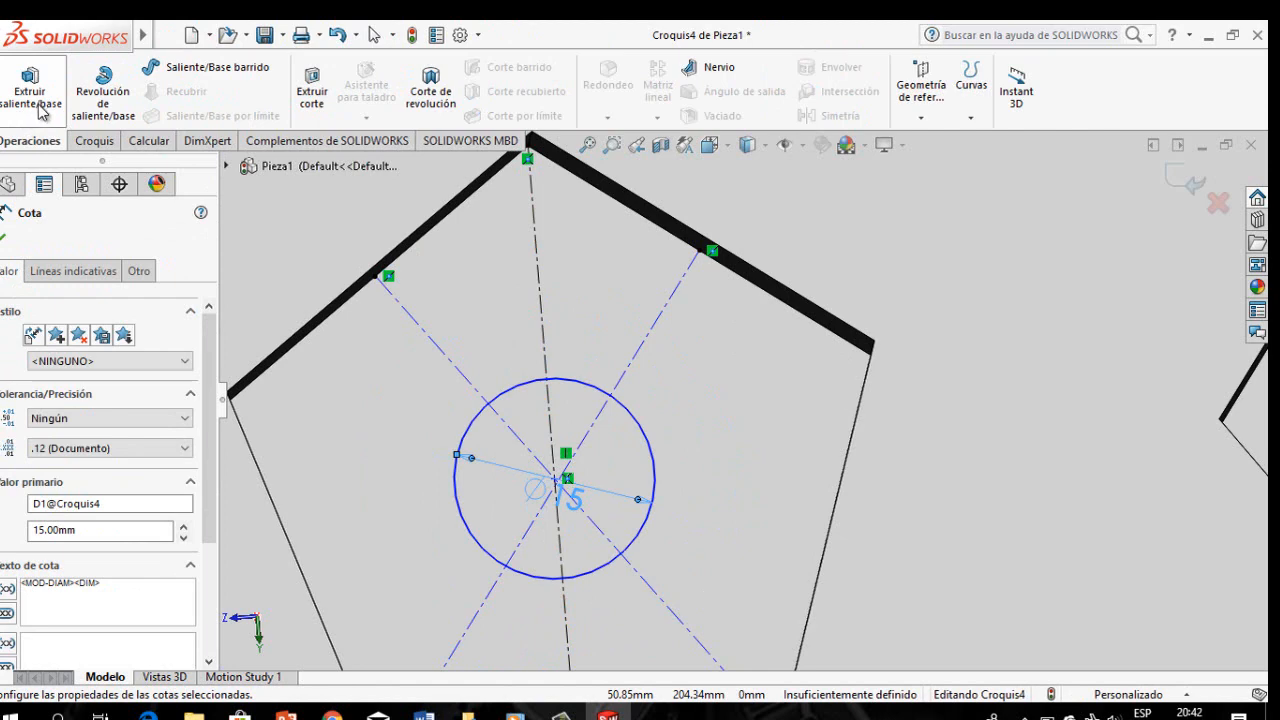
pyautogui.click(312, 92)
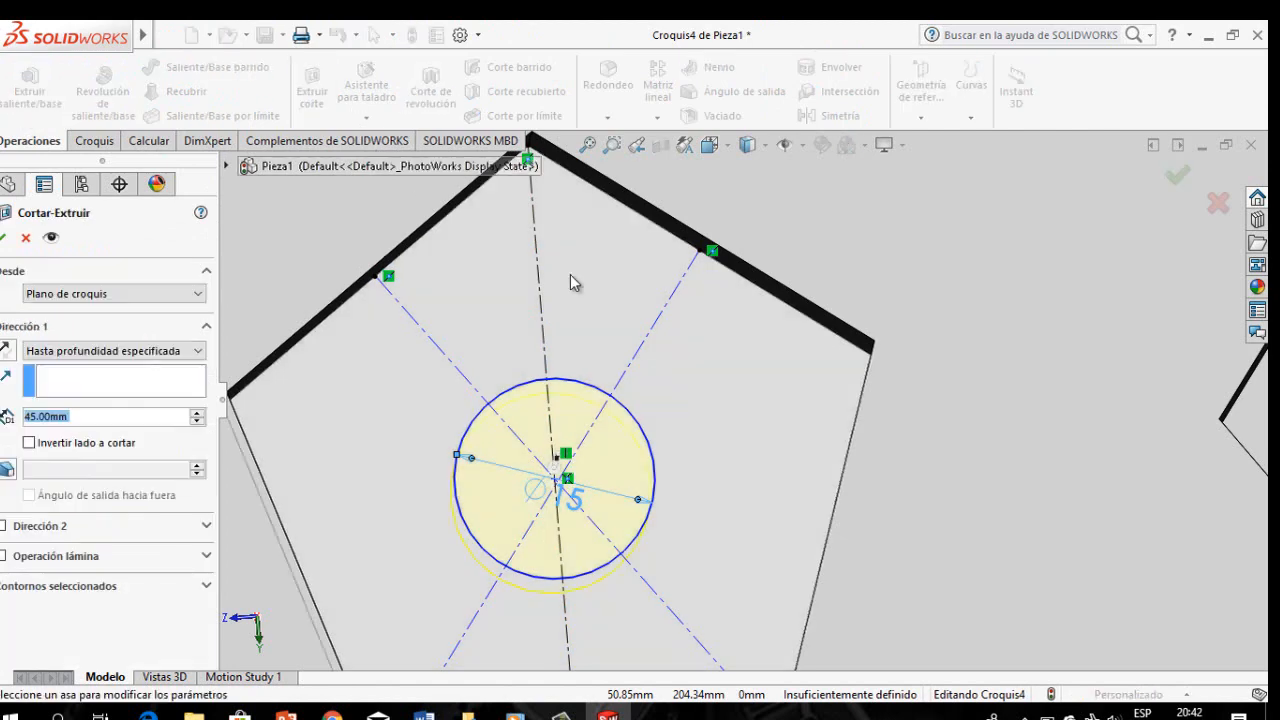
pyautogui.moveTo(389, 491)
pyautogui.mouseDown(button='middle')
pyautogui.moveTo(424, 474)
pyautogui.moveTo(398, 475)
pyautogui.mouseUp(button='middle')
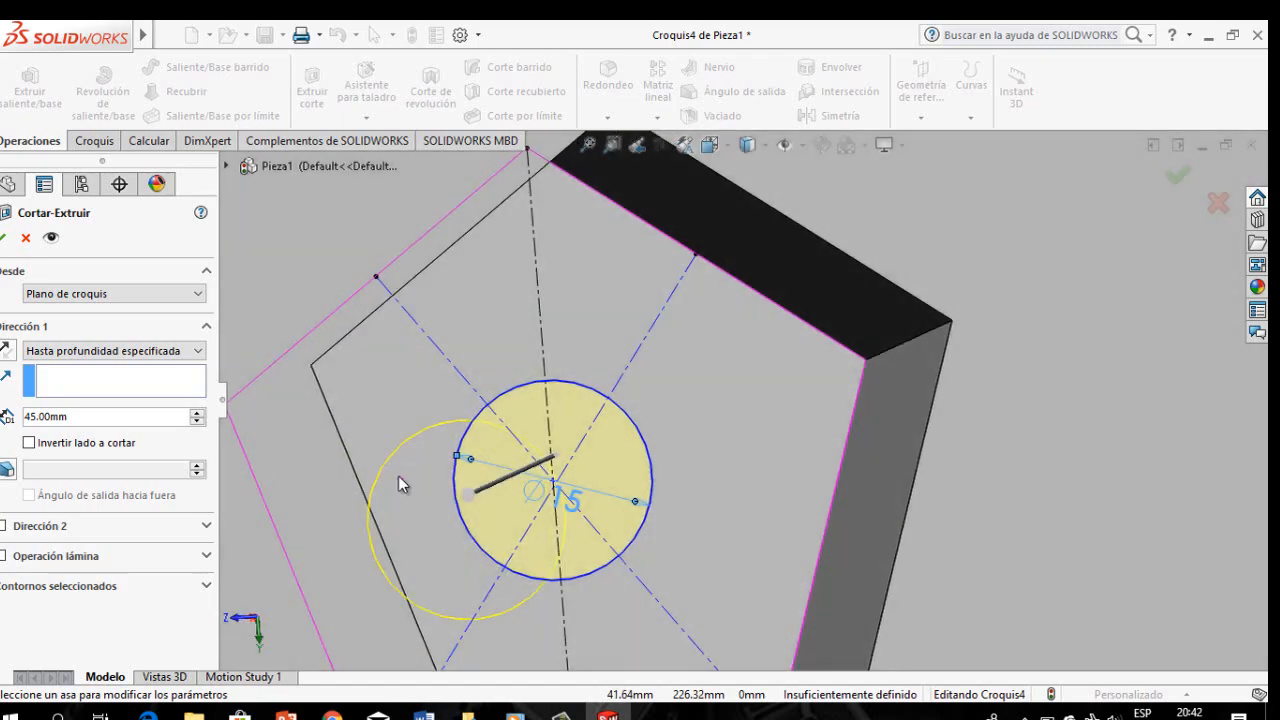
pyautogui.scroll(5, 468, 465)
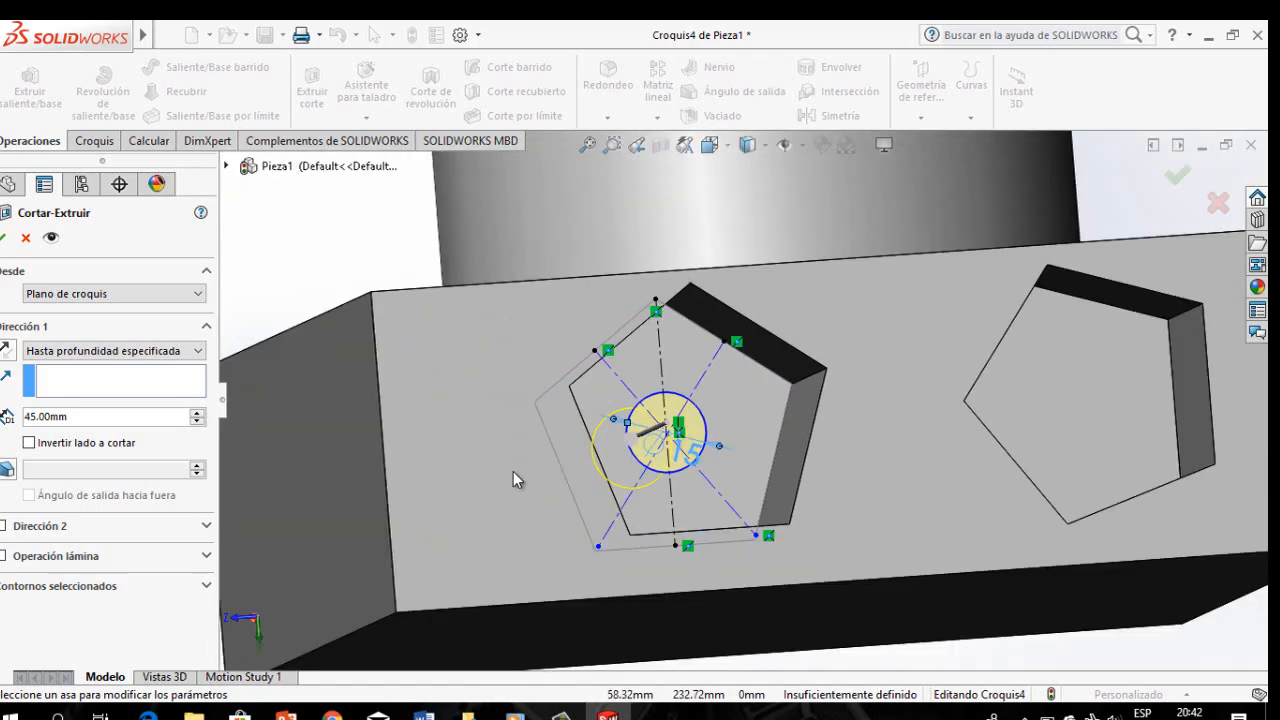
pyautogui.moveTo(513, 471); pyautogui.dragTo(566, 482, button='middle')
pyautogui.scroll(5, 438, 460)
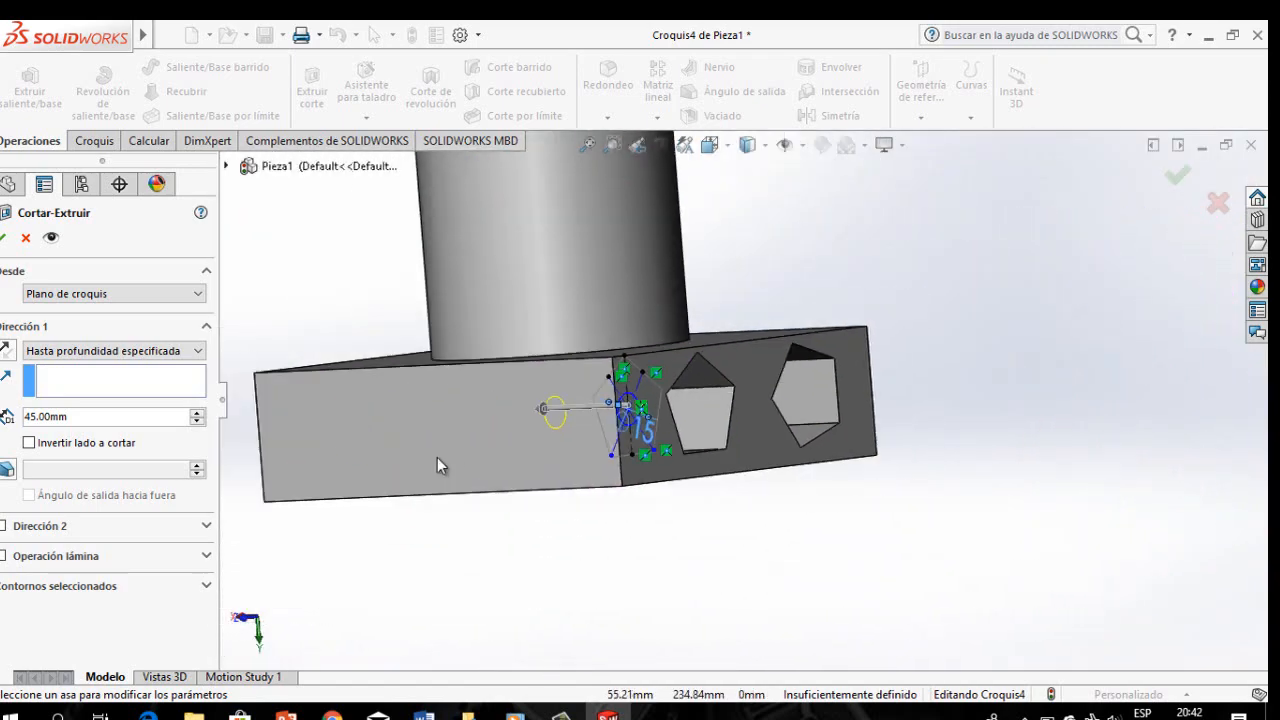
pyautogui.click(543, 408)
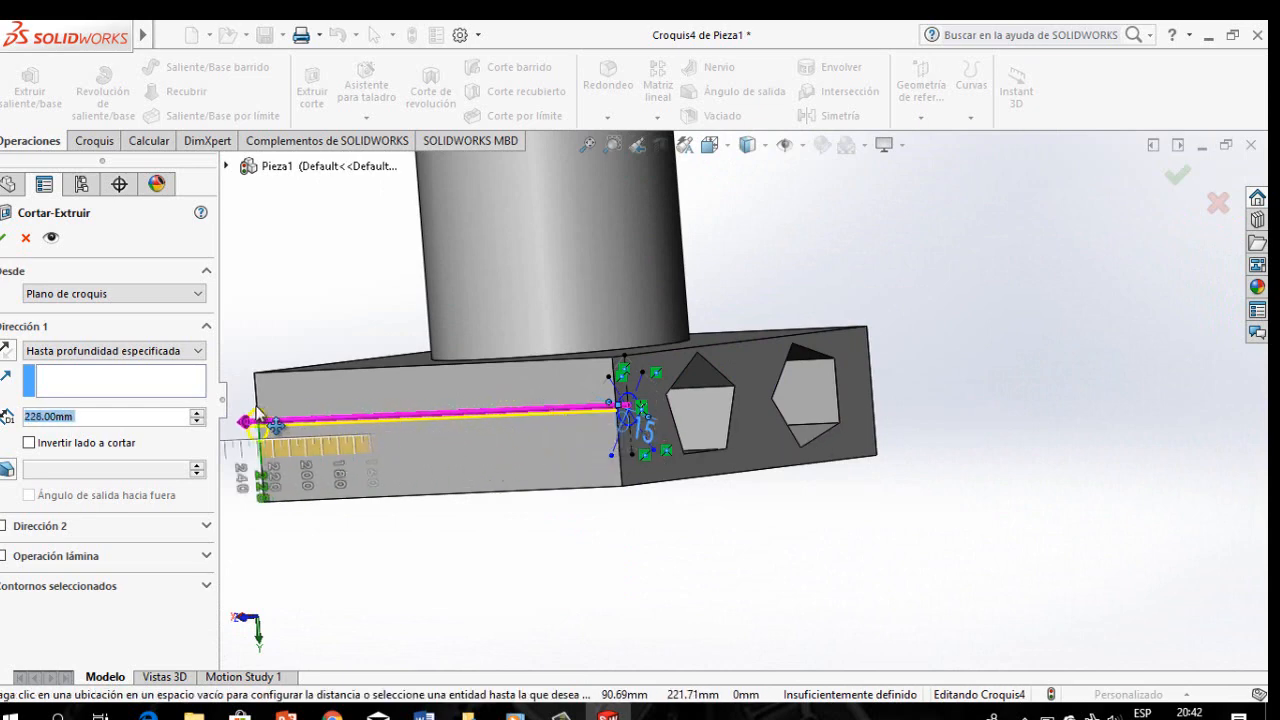
pyautogui.click(257, 416)
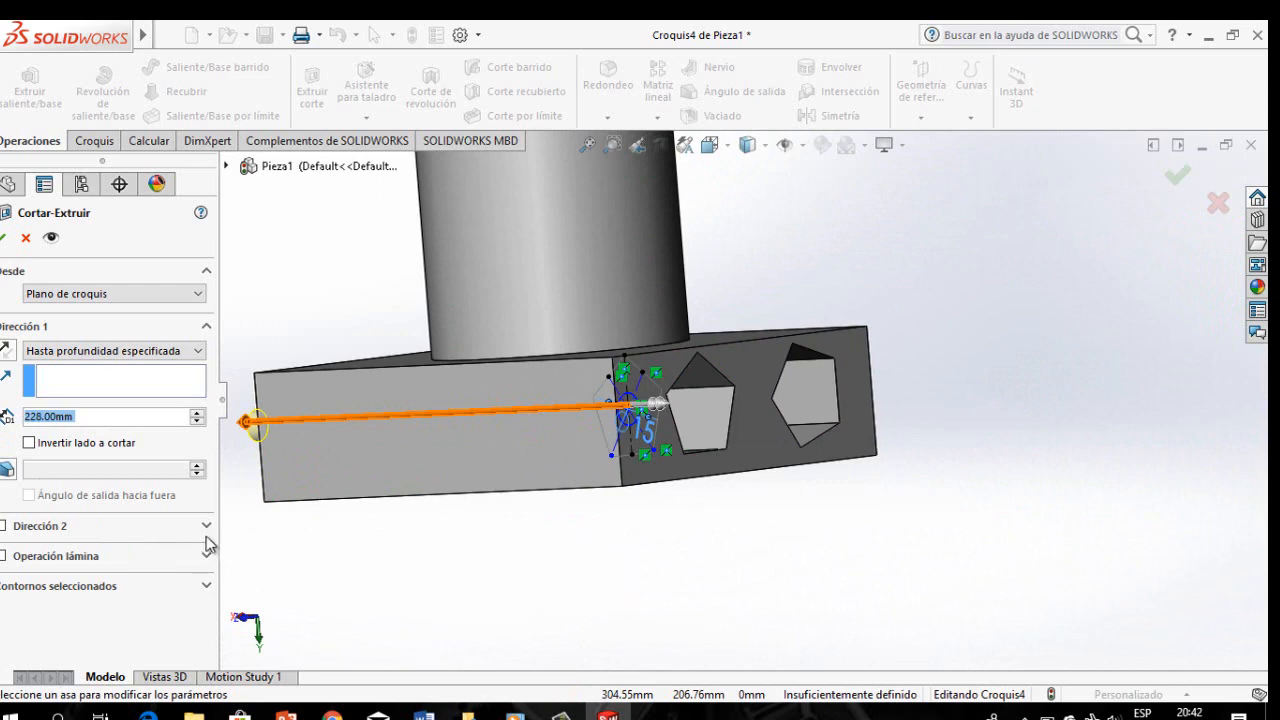
pyautogui.click(5, 240)
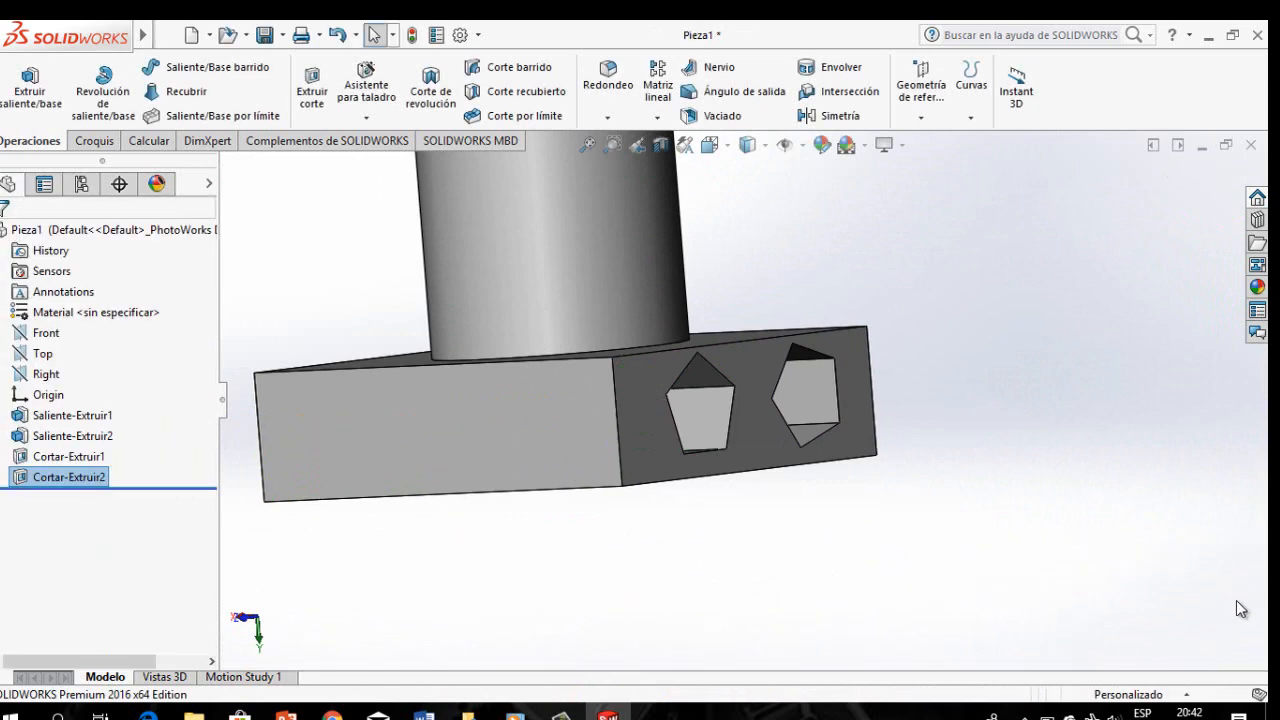
pyautogui.moveTo(758, 425); pyautogui.dragTo(679, 425, button='middle')
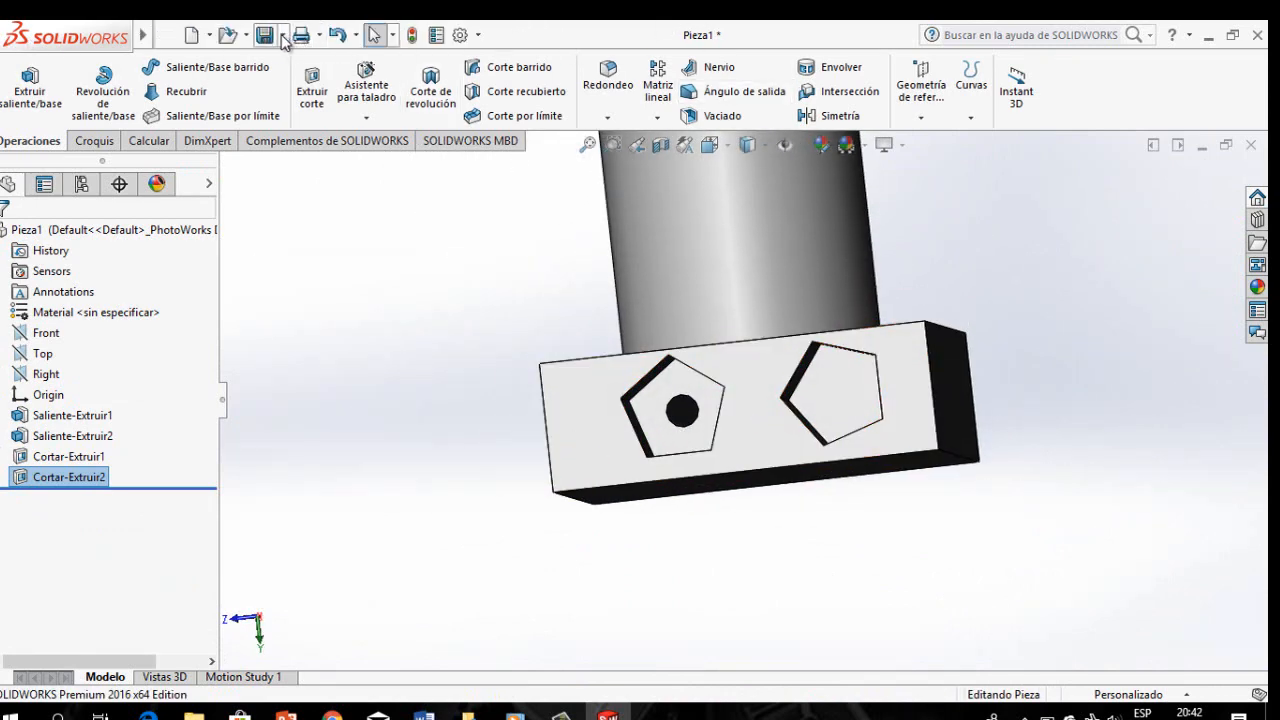
# Step: Start saving the part under a new file name beginning with "solido extr" in the solid folder
pyautogui.click(285, 36)
pyautogui.click(336, 80)
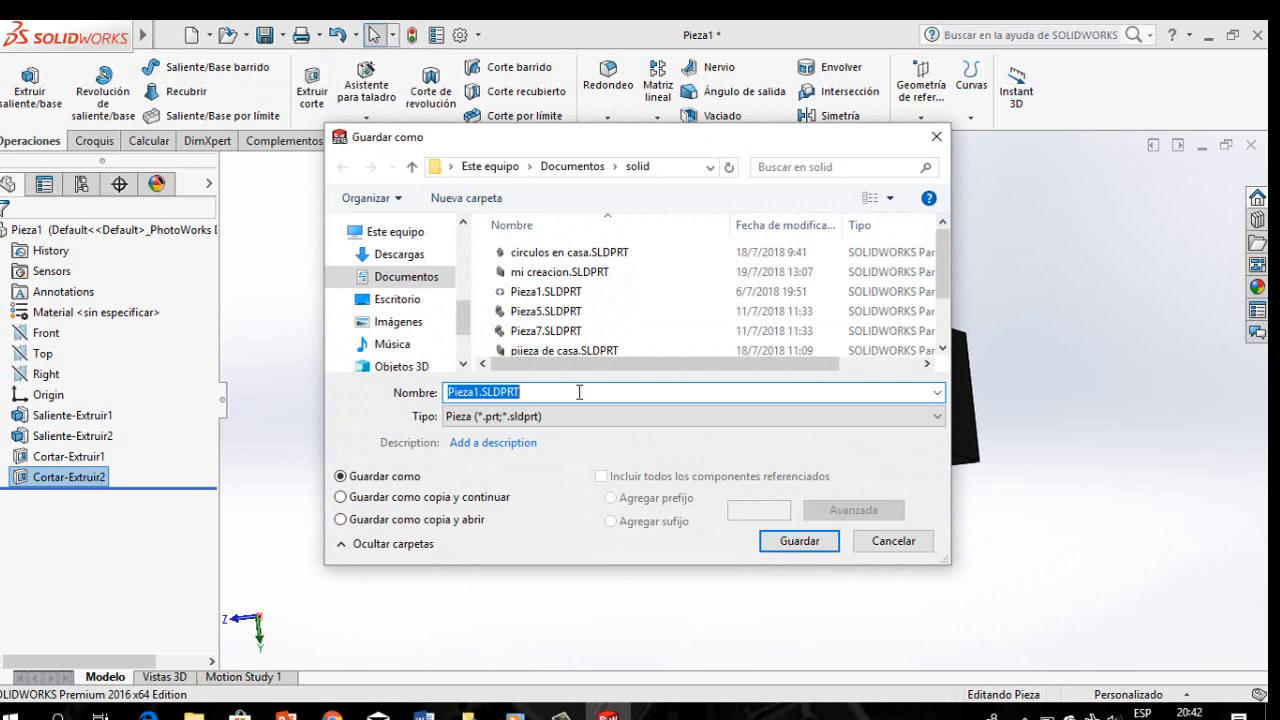
pyautogui.write('soli')
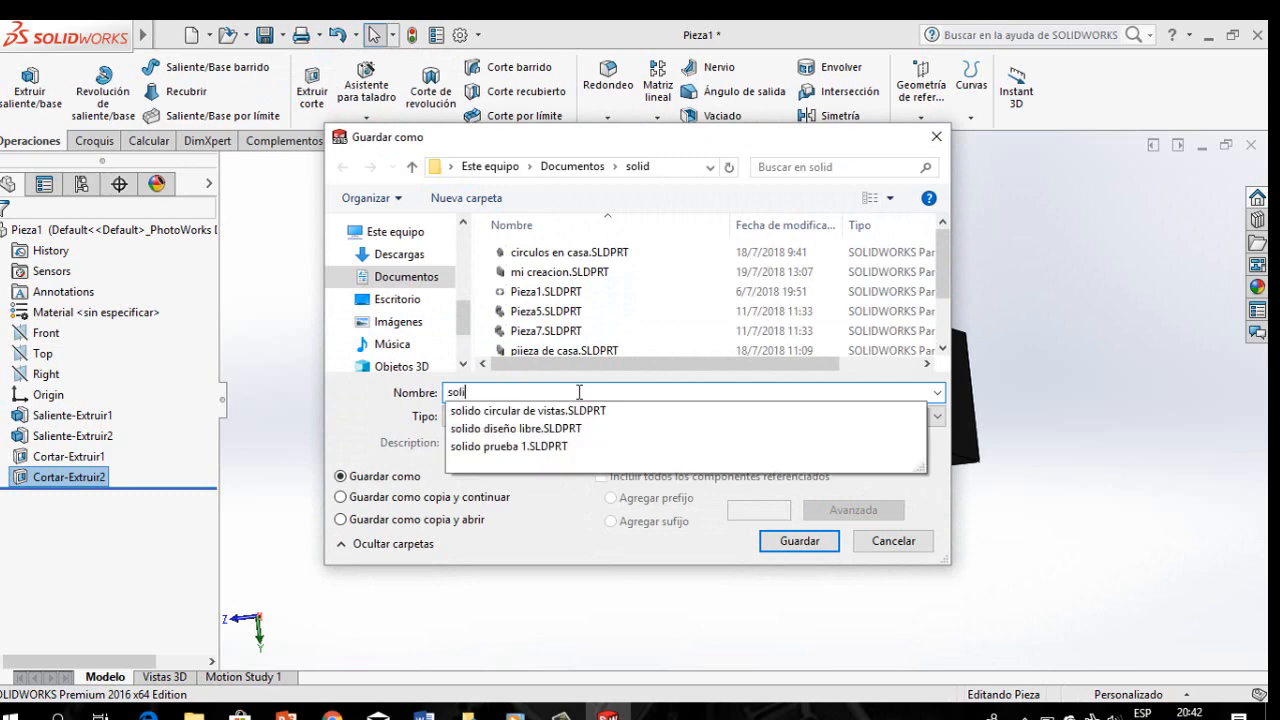
pyautogui.write('do extr')
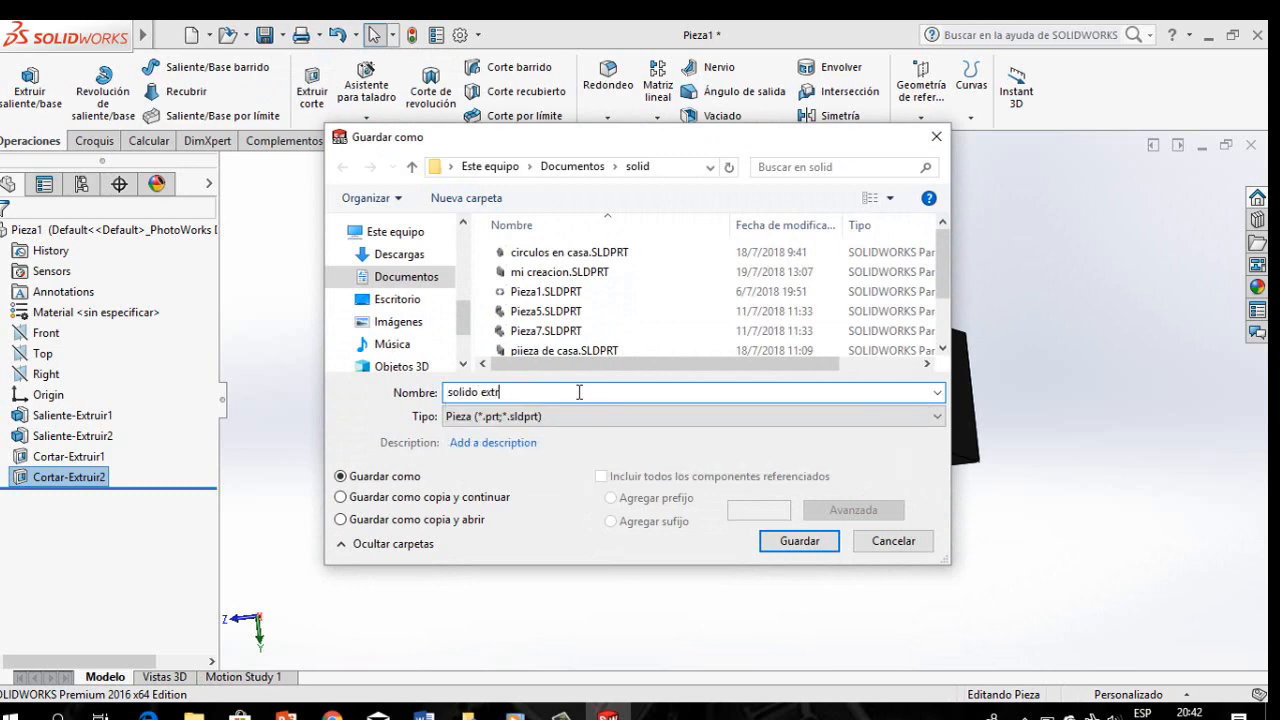